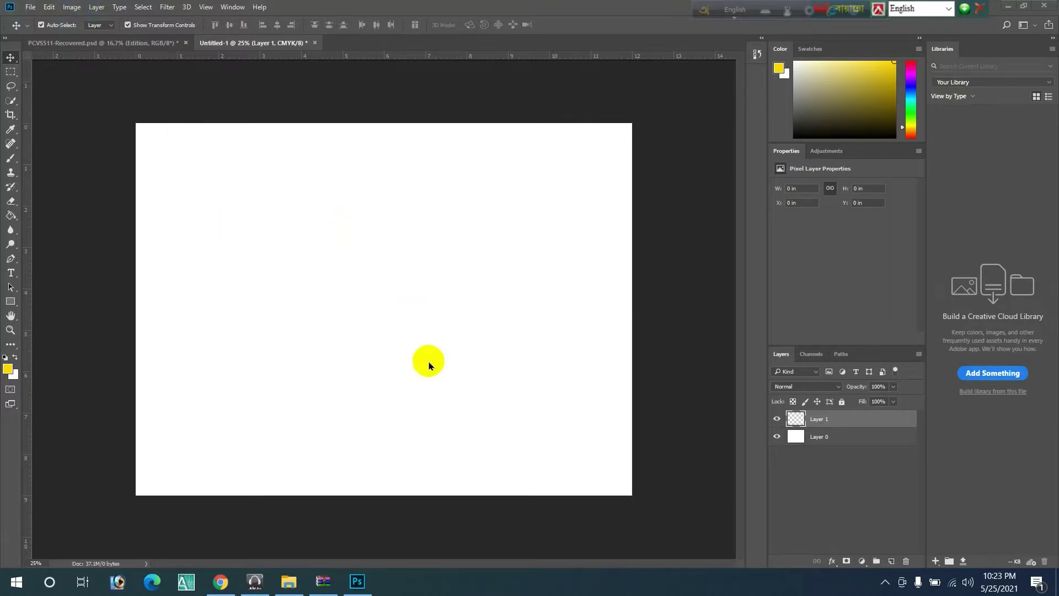
Step: Enlarge the canvas by a relative 0.25 inch in width and height in Canvas Size
left_click(73, 10)
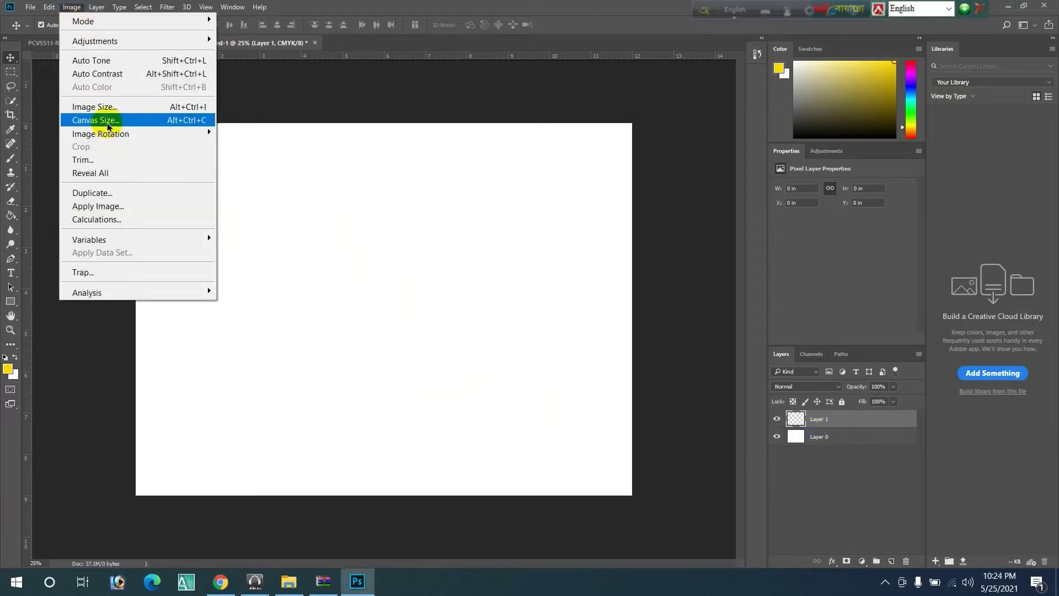
left_click(106, 128)
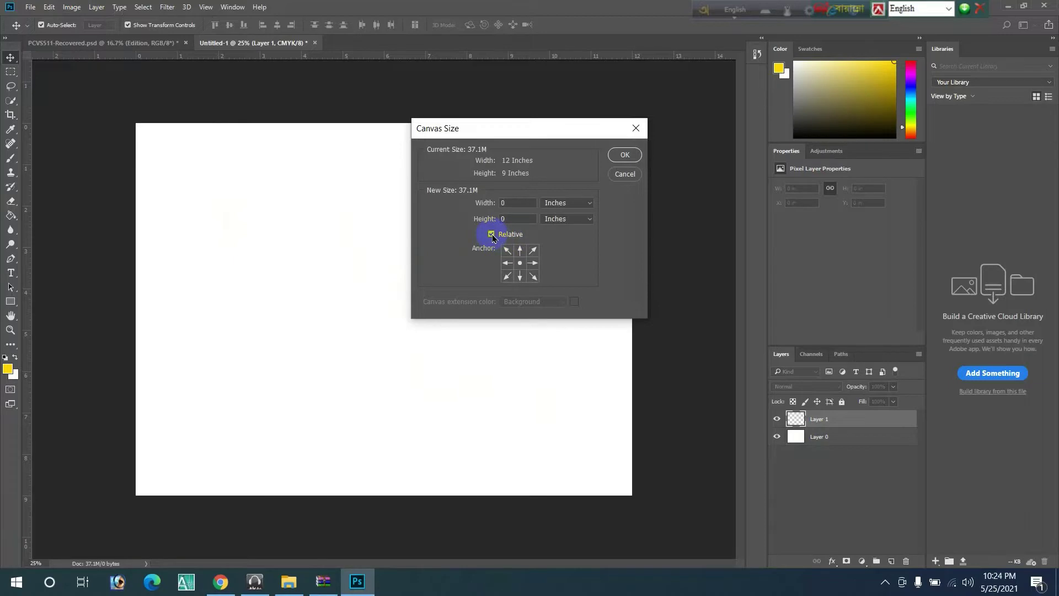
left_click(508, 204)
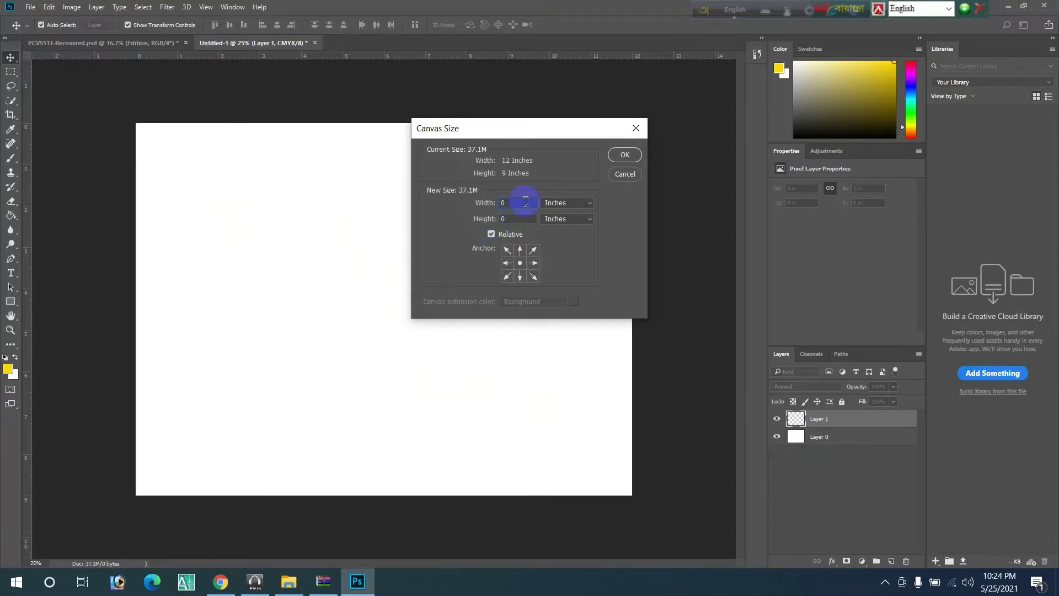
type(".25")
left_click(511, 219)
type(".")
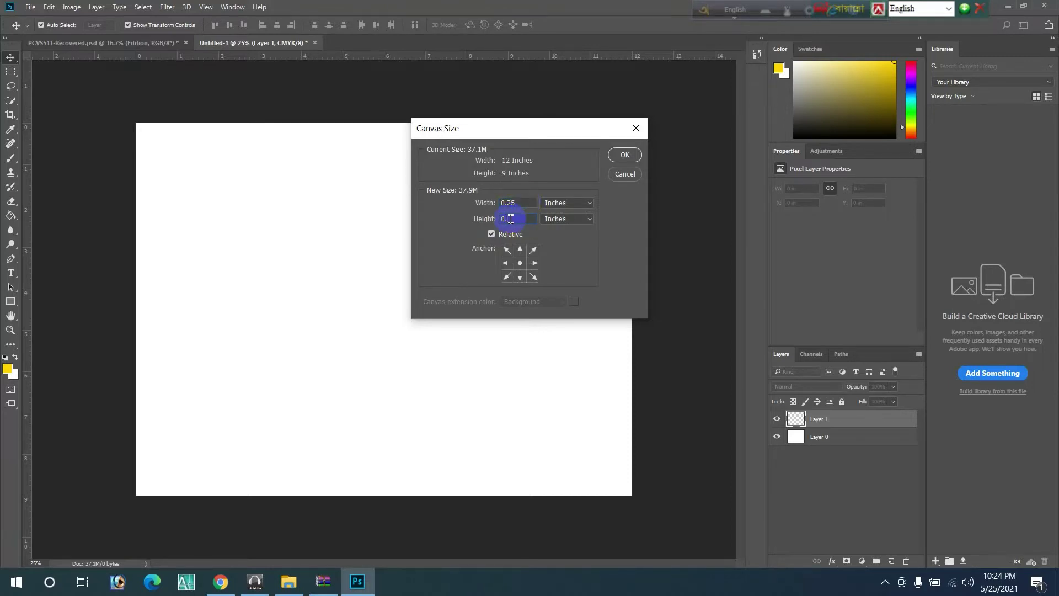
type("25")
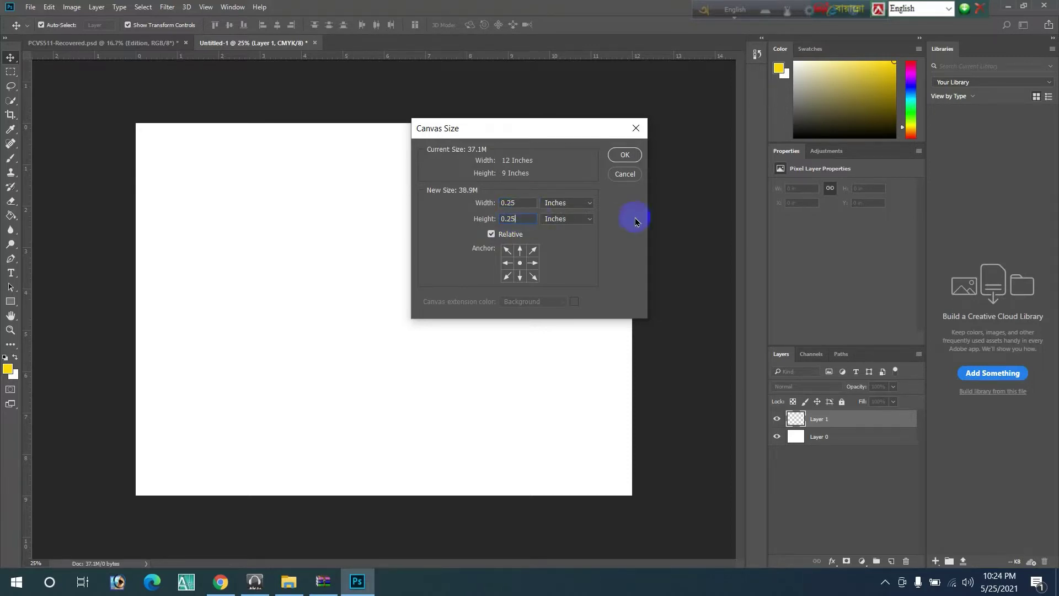
left_click(625, 155)
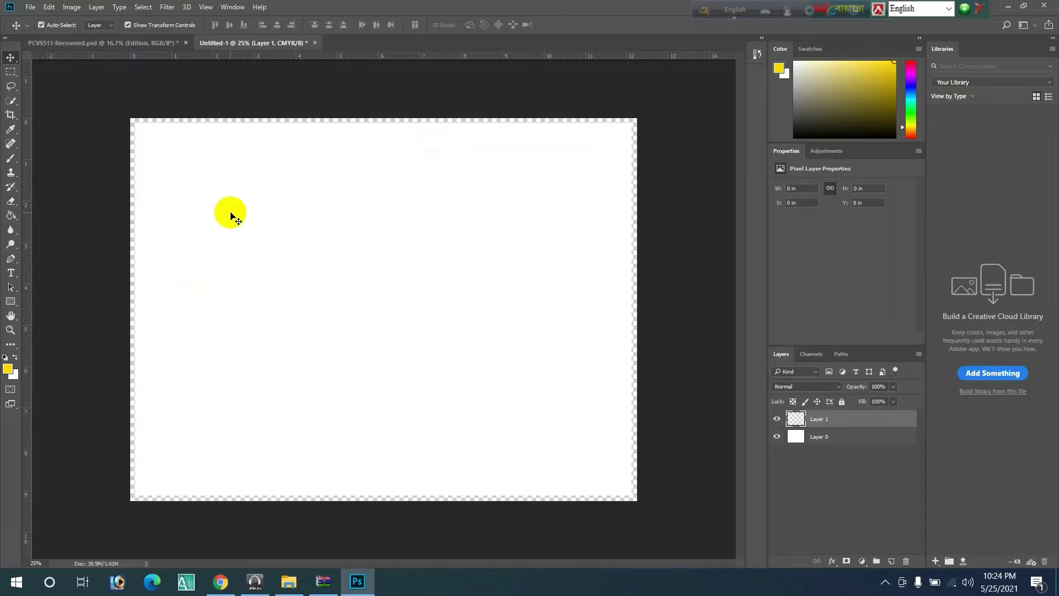
Step: Place paired guides along the top and left edges of the page
left_click(255, 94)
mouse_move(330, 168)
left_mouse_down()
mouse_move(322, 110)
mouse_move(319, 264)
left_mouse_up()
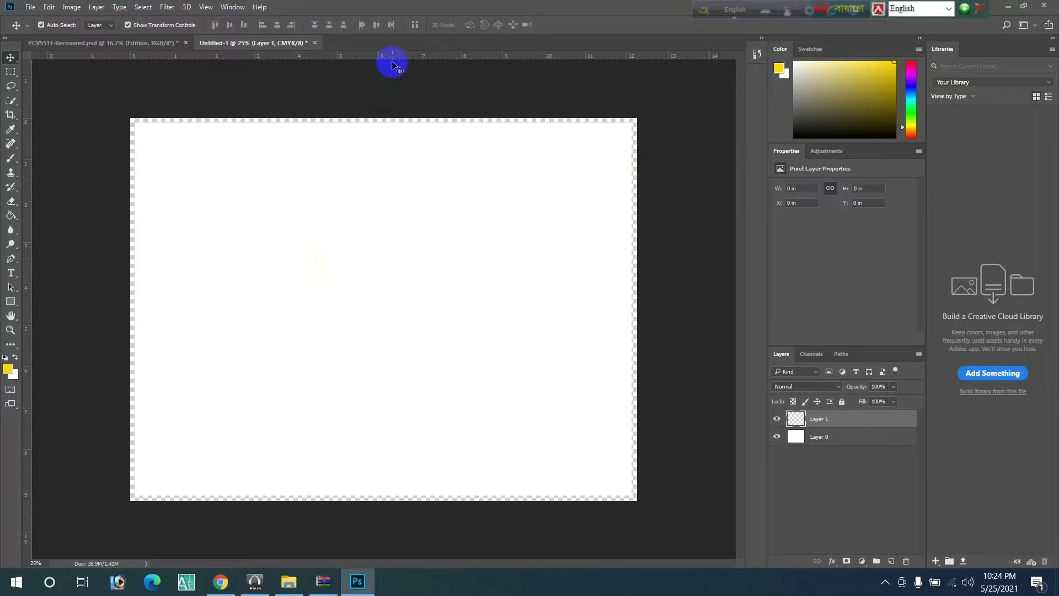
left_click_drag(396, 55, 407, 118)
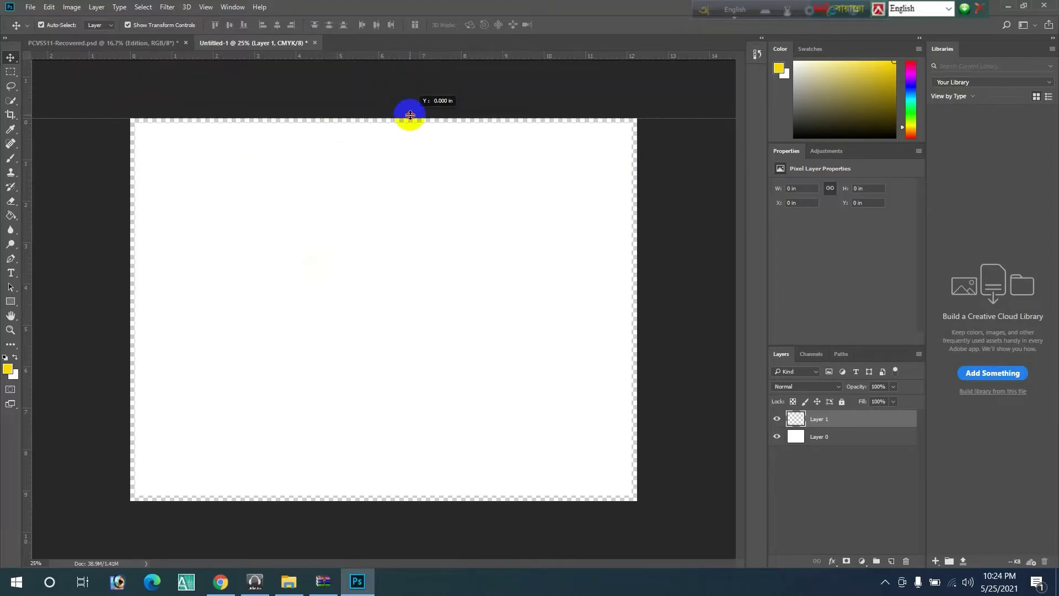
left_click_drag(413, 60, 419, 121)
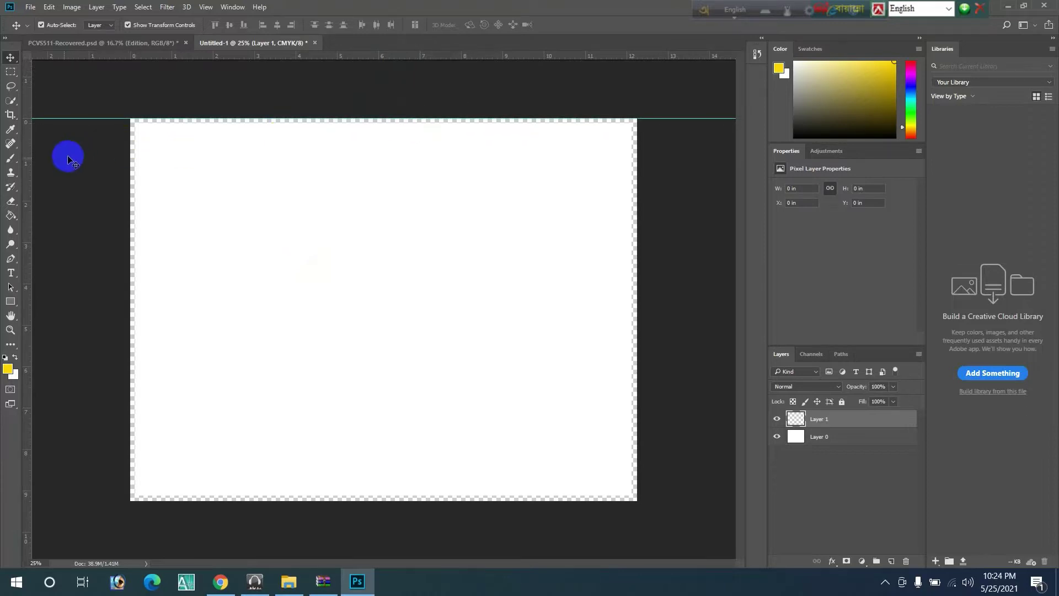
left_click_drag(329, 55, 338, 121)
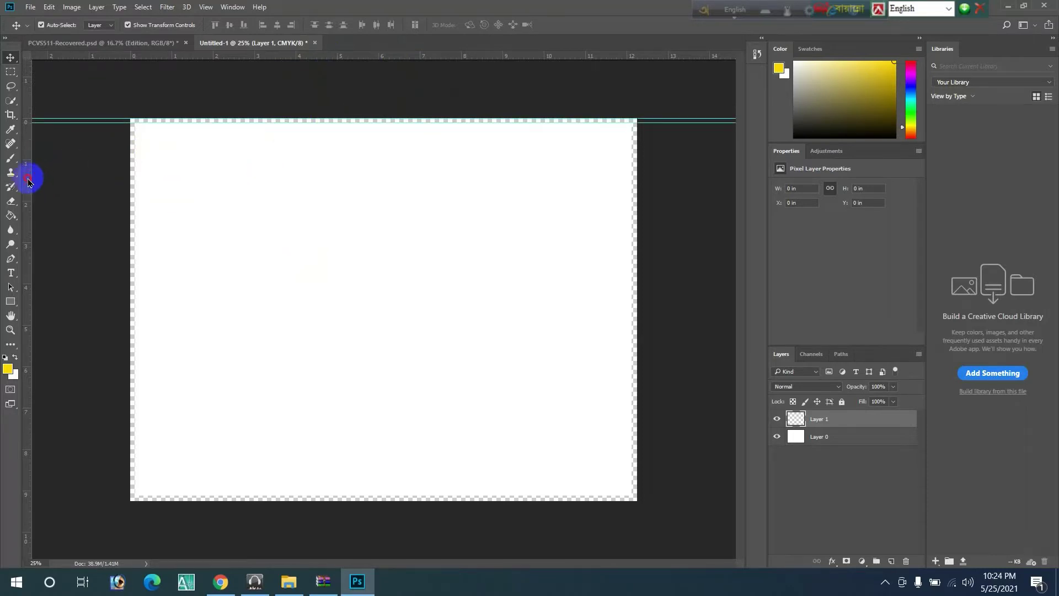
left_click_drag(27, 178, 127, 189)
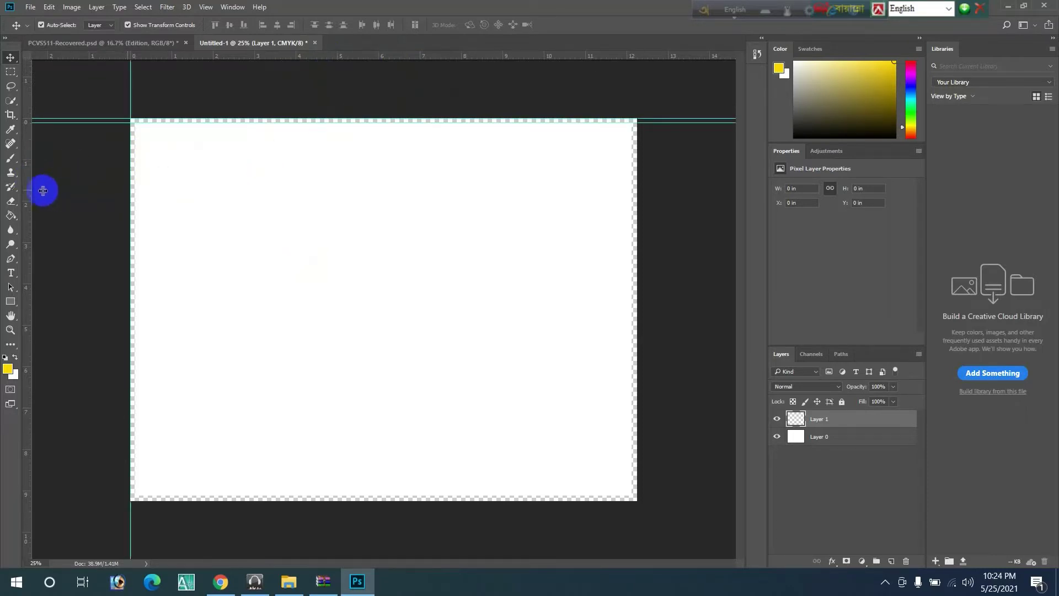
left_click_drag(28, 188, 136, 194)
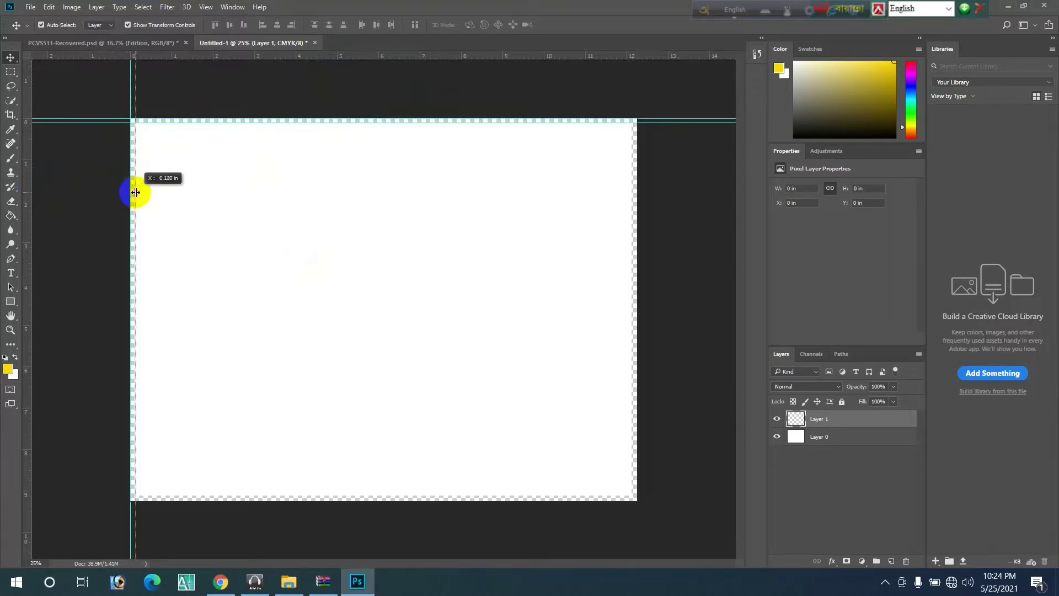
left_click_drag(136, 193, 136, 193)
Step: Place paired guides along the bottom and right edges, adjusting the right-edge guide
left_click_drag(450, 58, 479, 494)
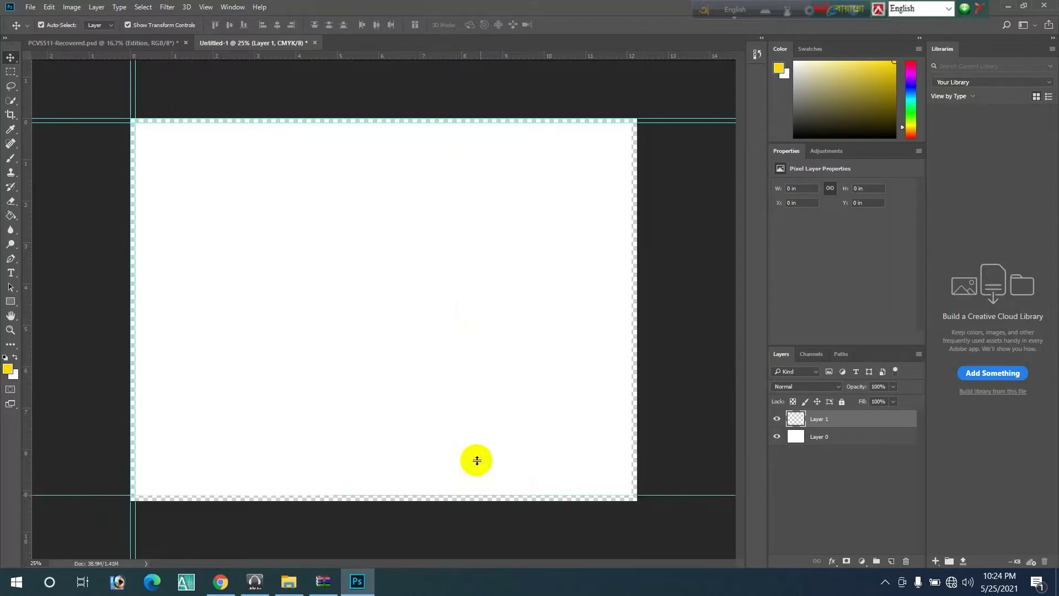
left_click_drag(451, 57, 534, 503)
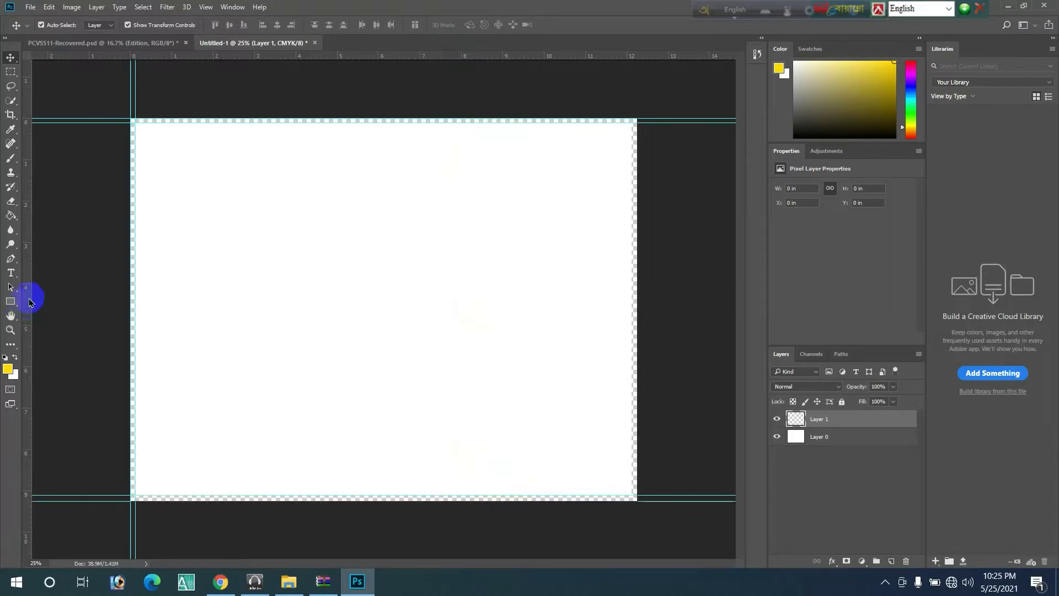
mouse_move(28, 298)
left_mouse_down()
mouse_move(364, 358)
mouse_move(638, 383)
left_mouse_up()
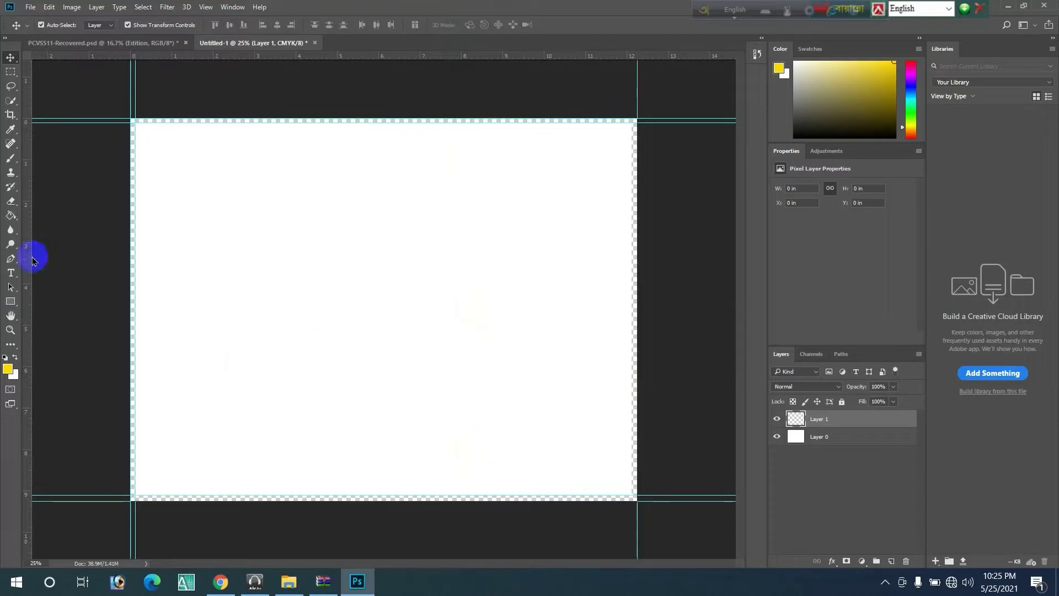
mouse_move(28, 256)
left_mouse_down()
mouse_move(378, 339)
mouse_move(632, 338)
left_mouse_up()
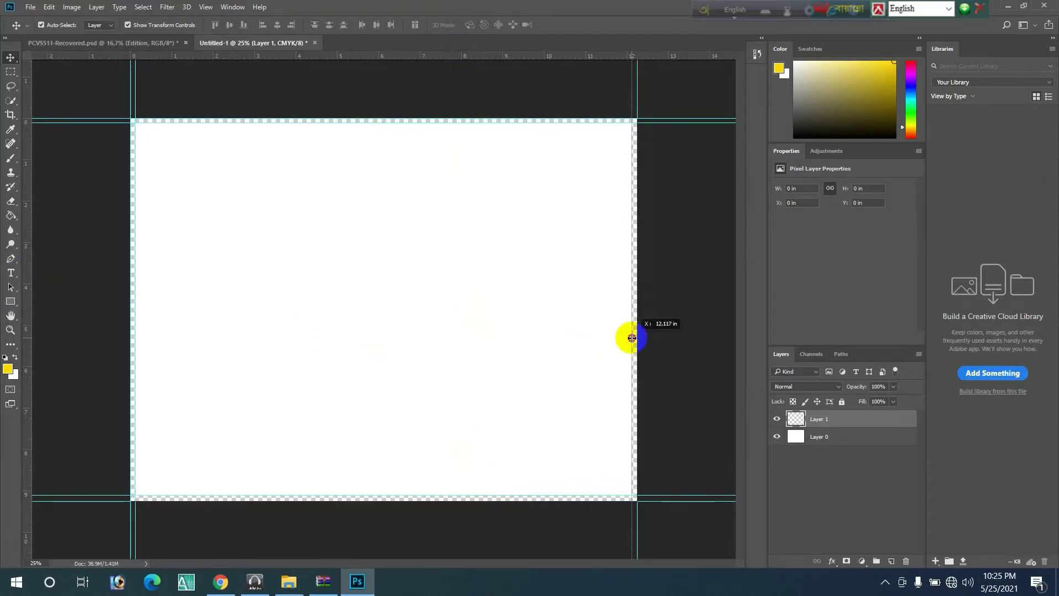
left_click_drag(632, 337, 630, 337)
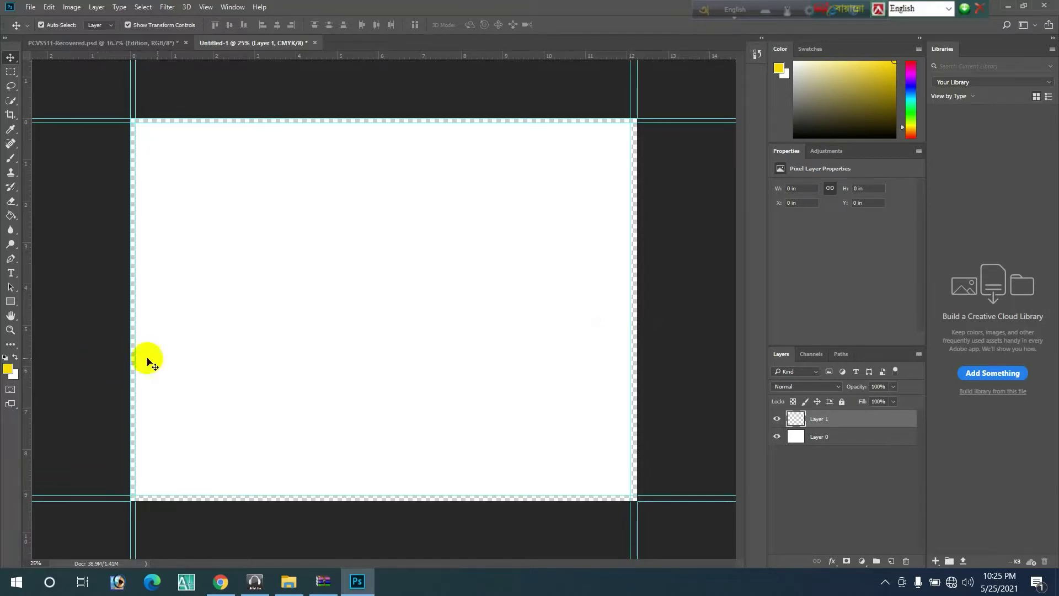
left_click(629, 248)
left_click_drag(629, 249, 634, 244)
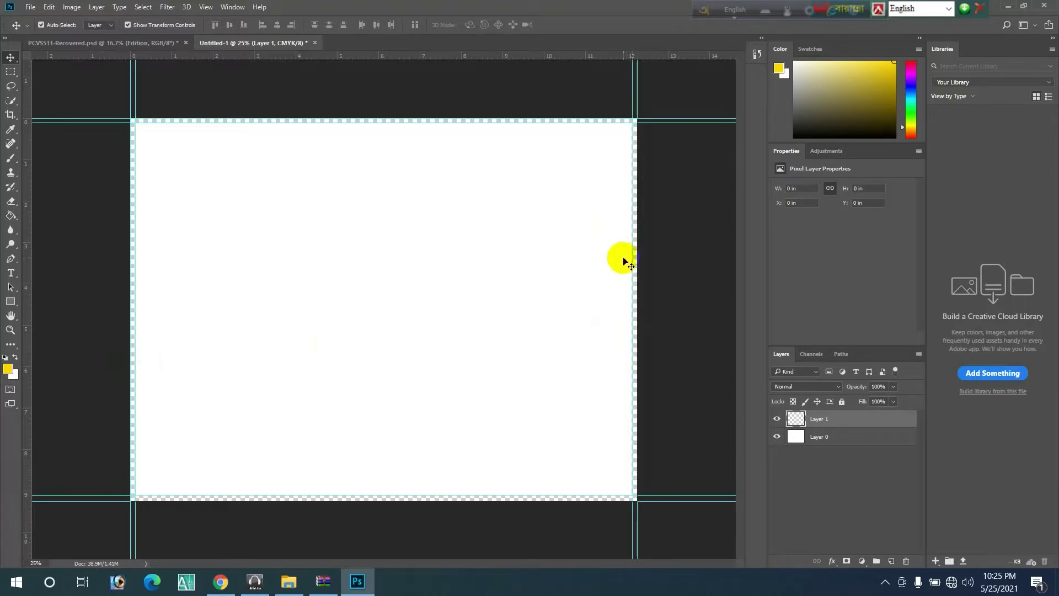
left_click(678, 243)
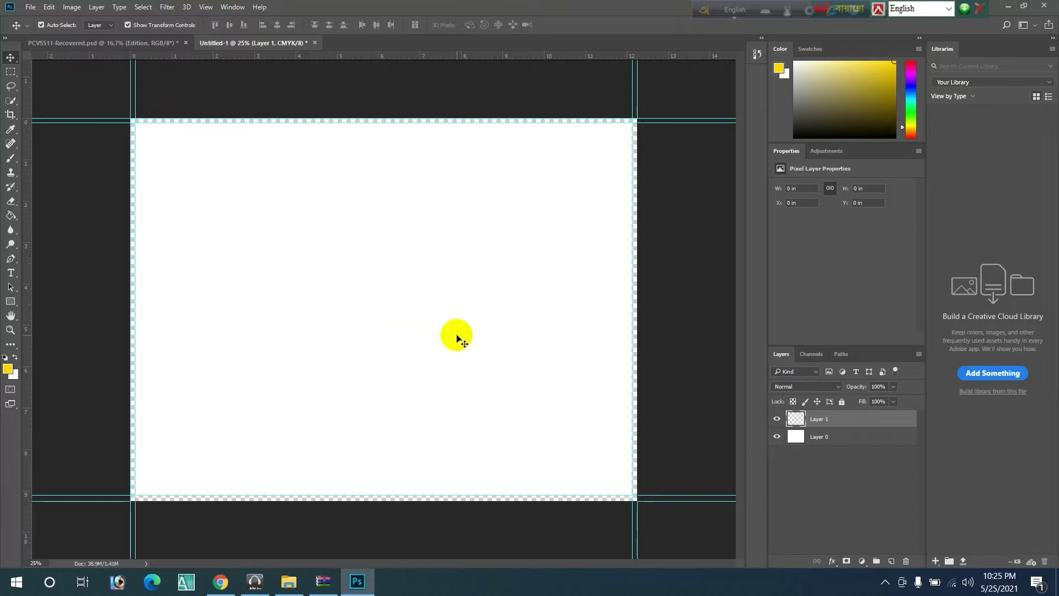
Step: Create a new 5.75 × 9 inch portrait document at 300 ppi in CMYK
left_click(30, 7)
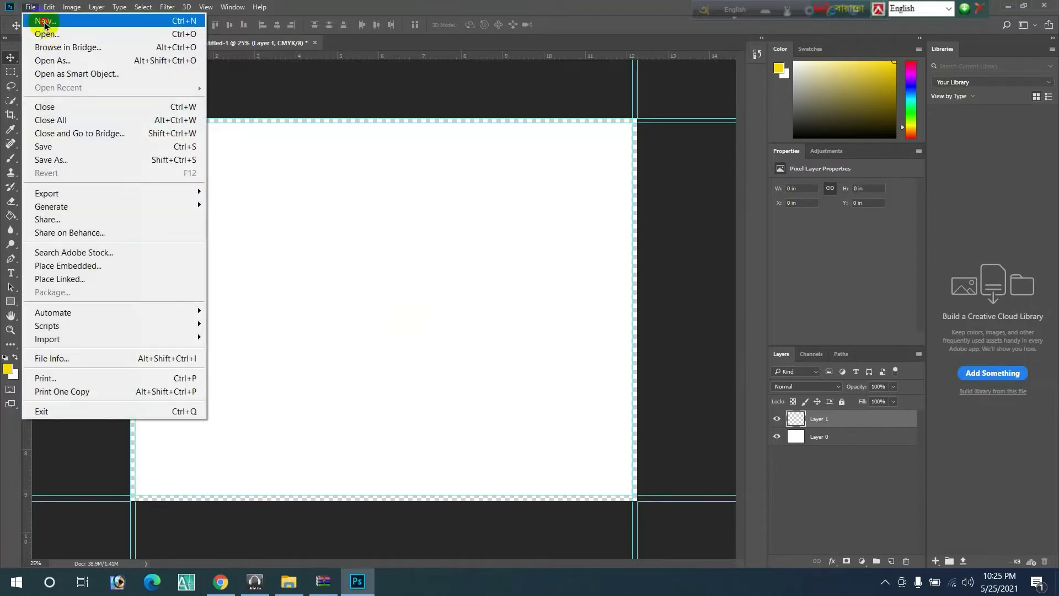
left_click(497, 356)
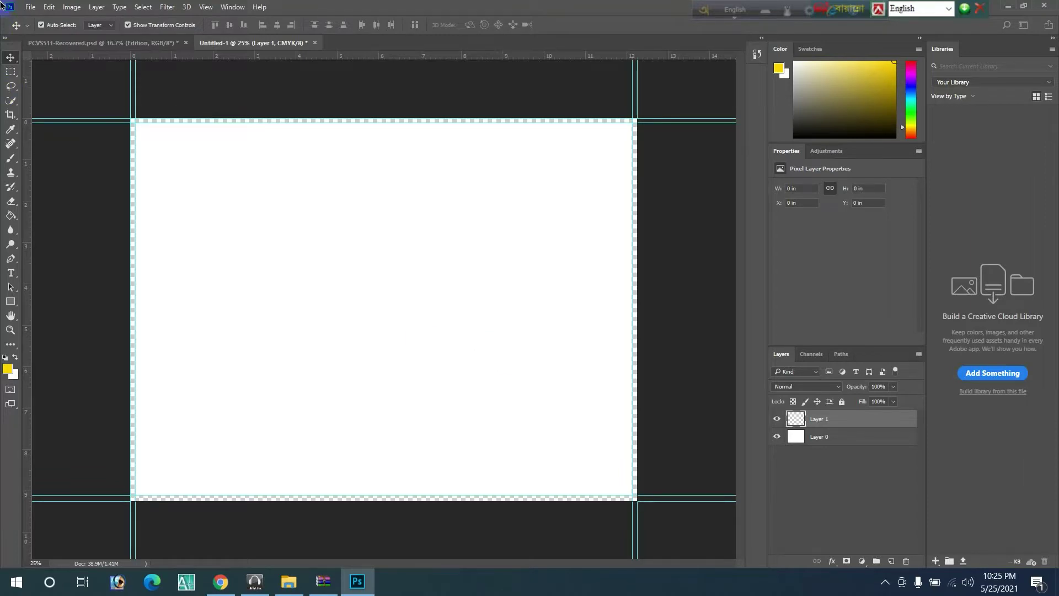
left_click(31, 7)
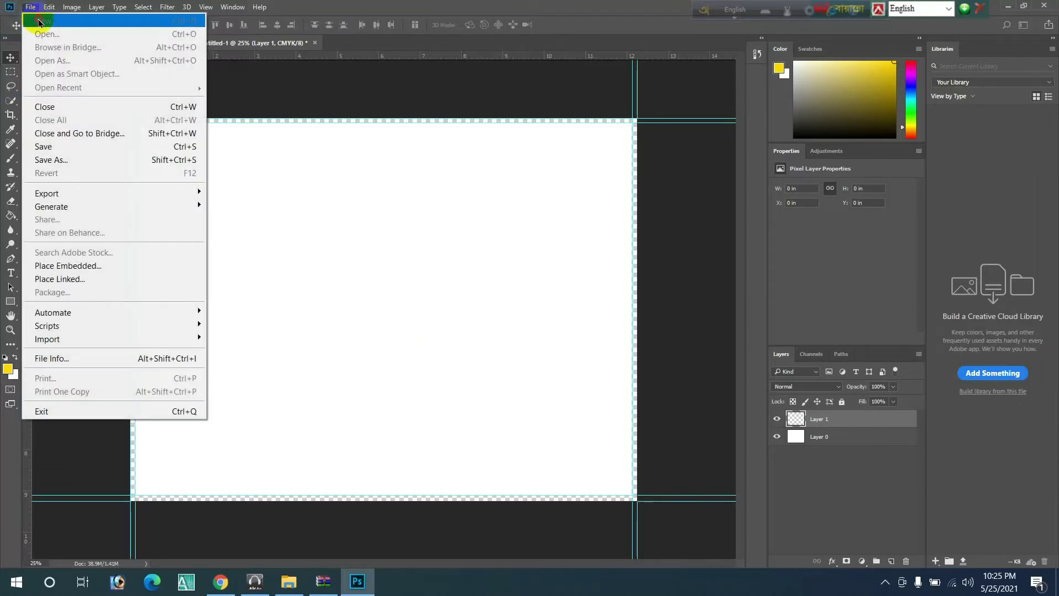
left_click(33, 17)
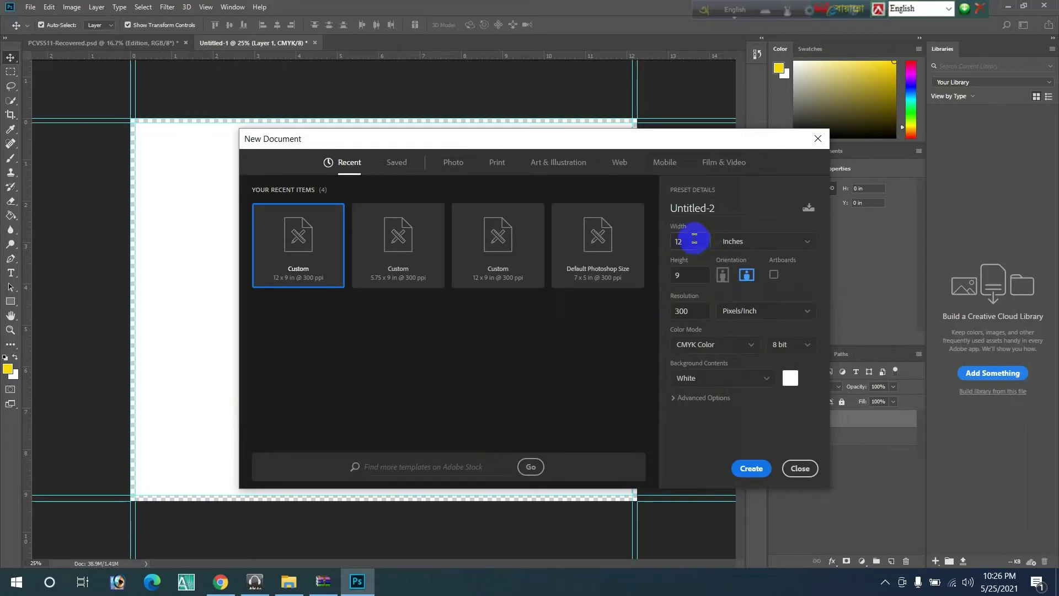
double_click(692, 242)
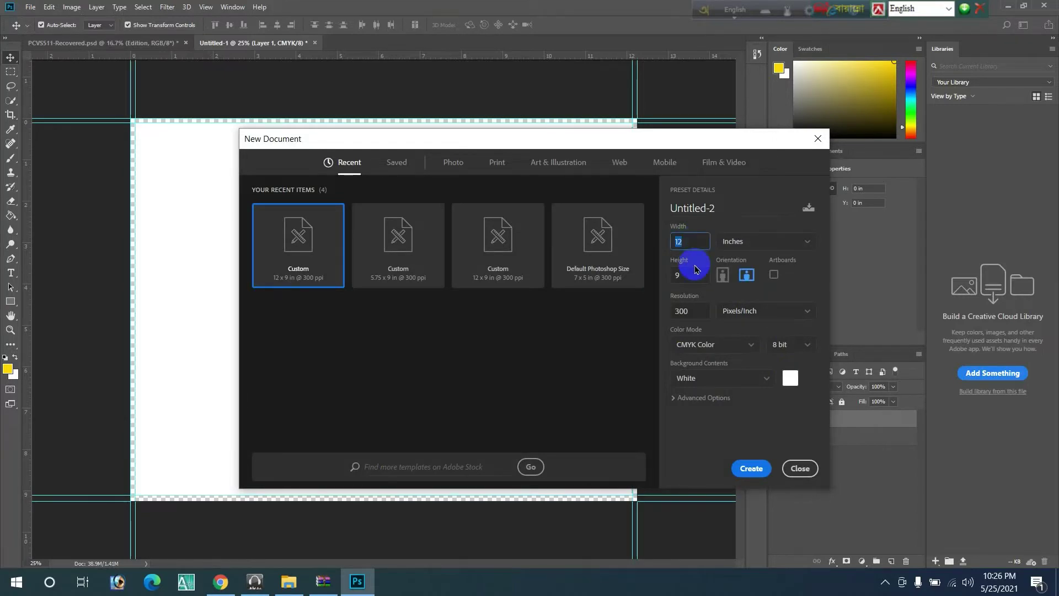
type("5.")
type("7")
type("5")
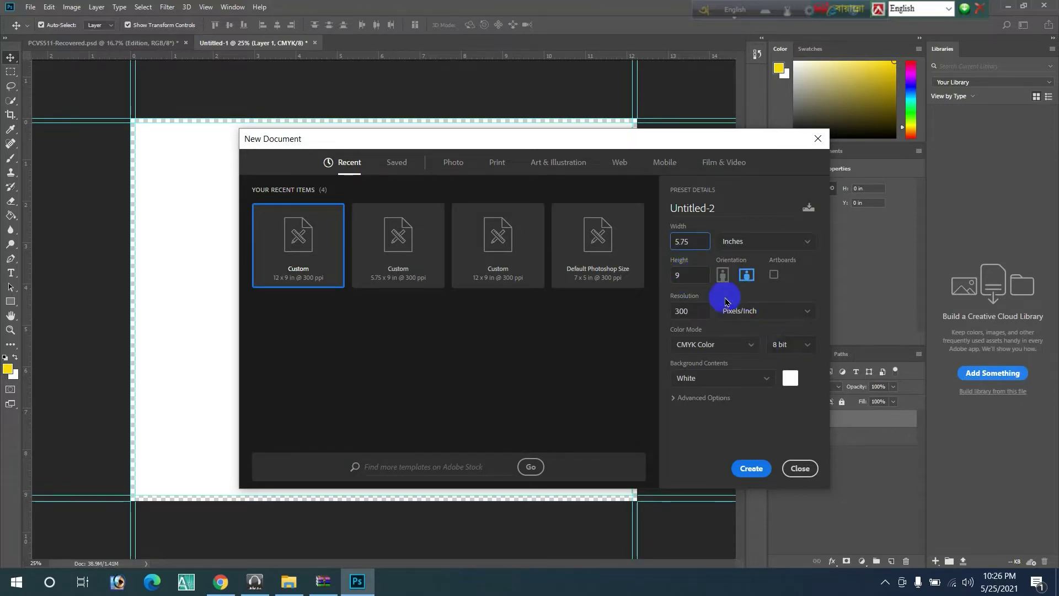
left_click(722, 275)
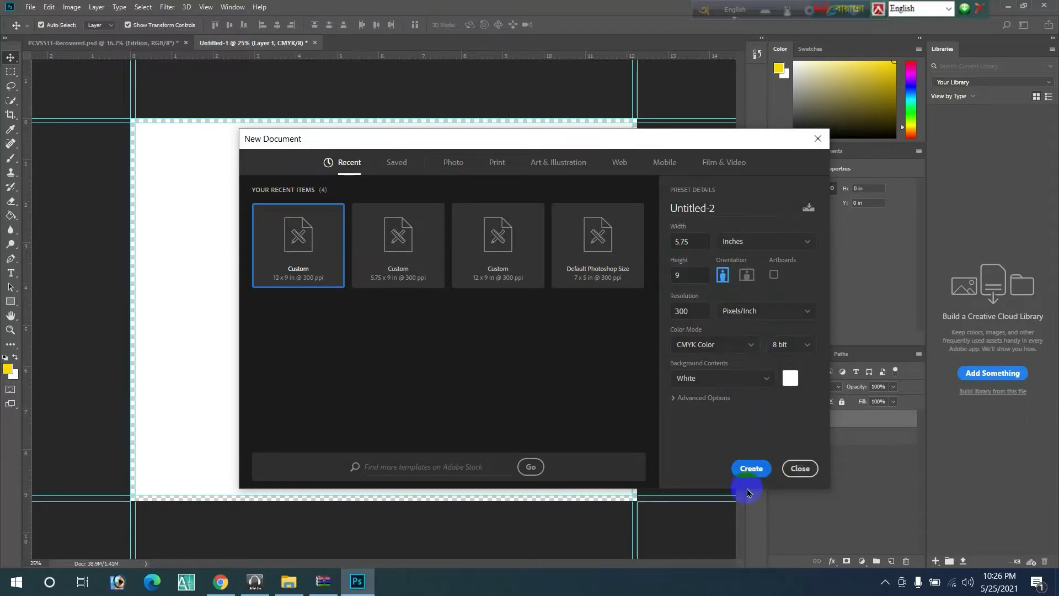
left_click(751, 468)
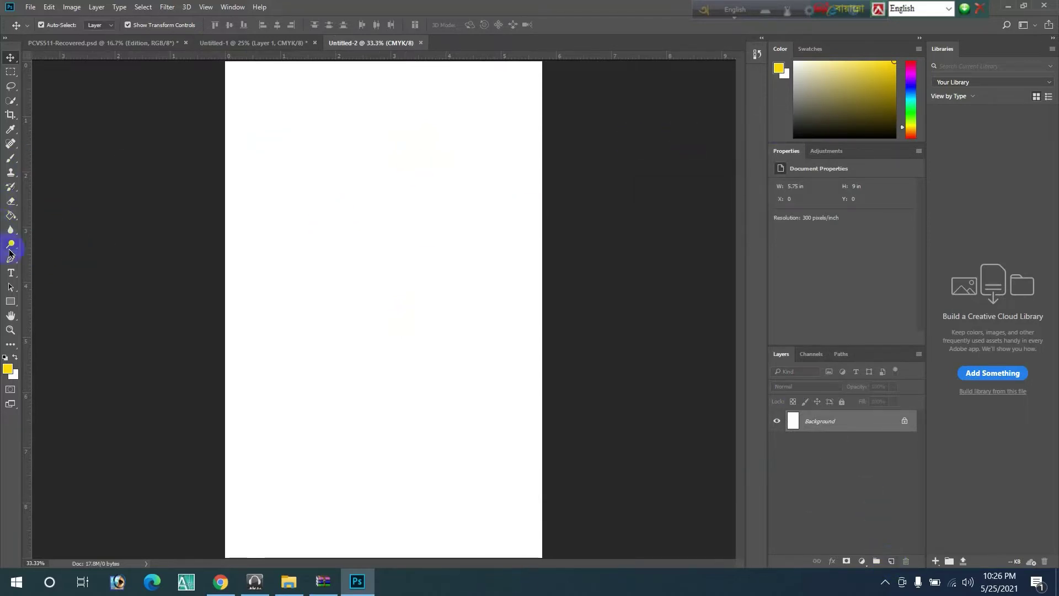
Step: Fill the blank Untitled-2 page with bright pink using the Paint Bucket
left_click(11, 215)
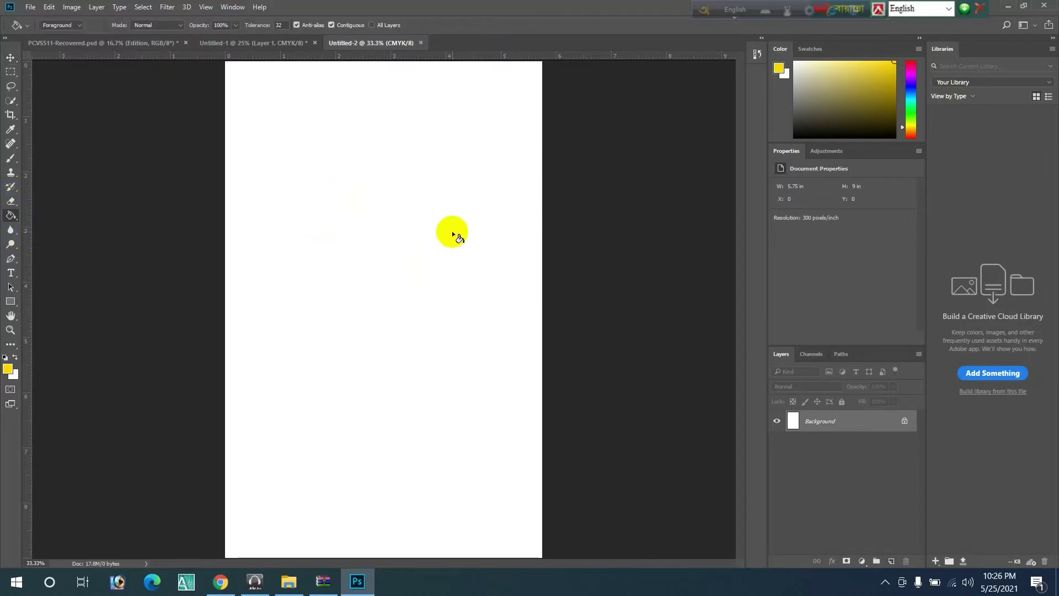
mouse_move(860, 109)
left_mouse_down()
mouse_move(880, 80)
mouse_move(913, 69)
left_mouse_up()
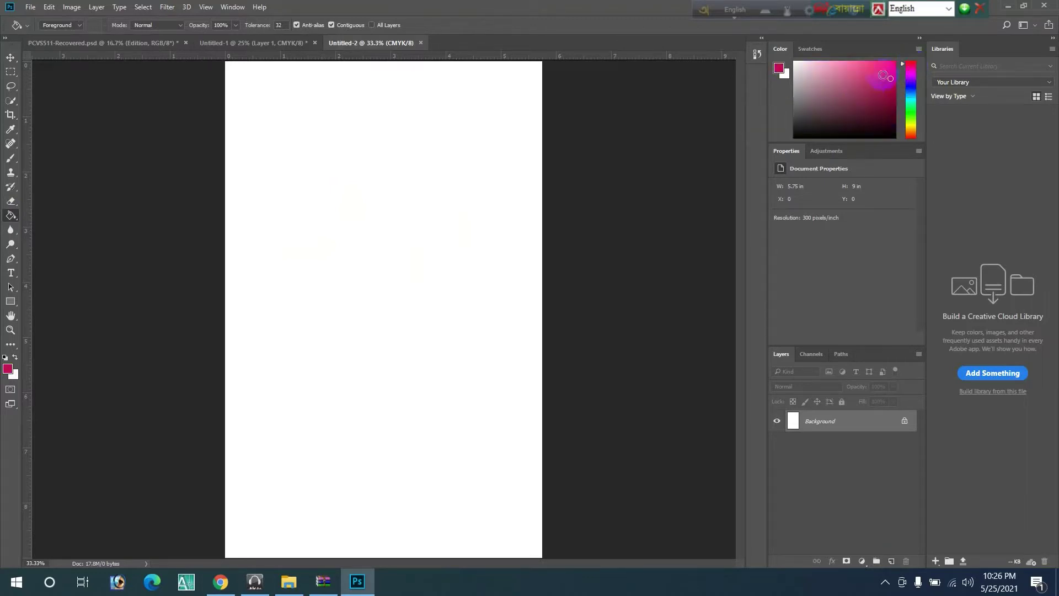
left_click(890, 67)
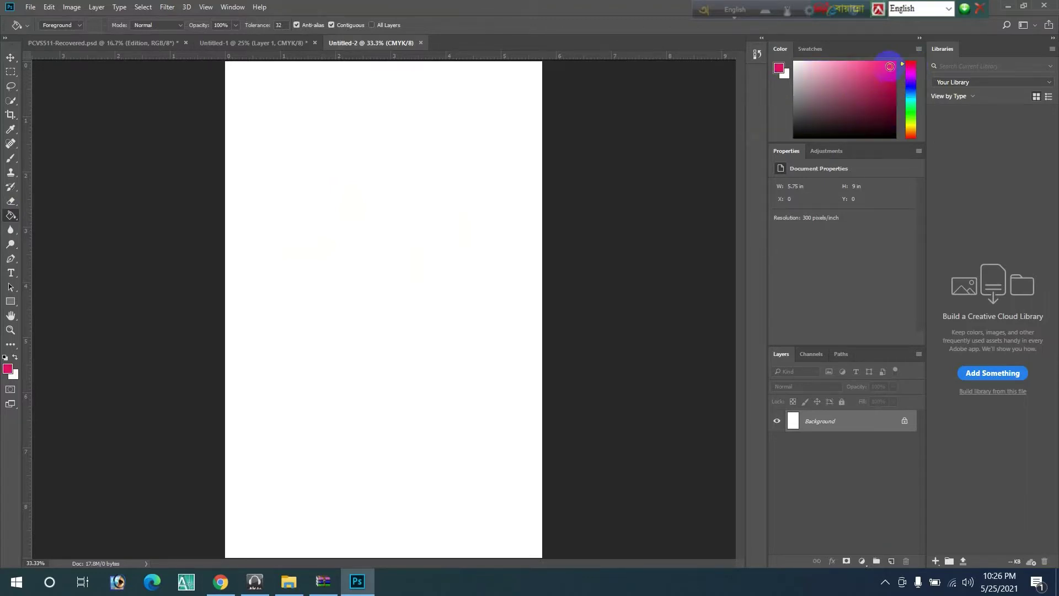
left_click(356, 215)
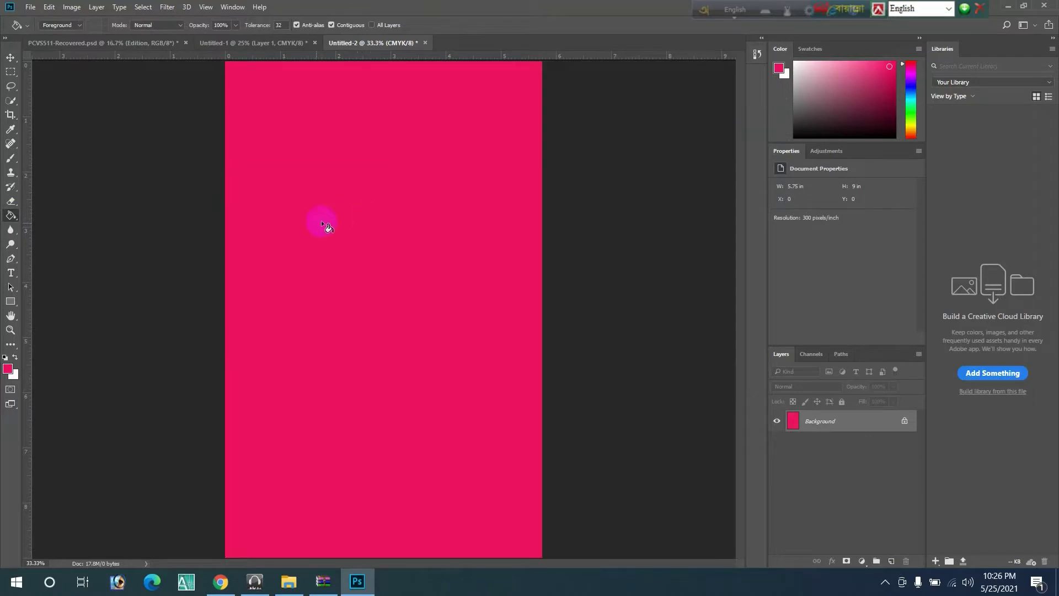
Step: Undo an accidental move, unlock the pink Background as Layer 0, and drag it toward Untitled-1
left_click(11, 58)
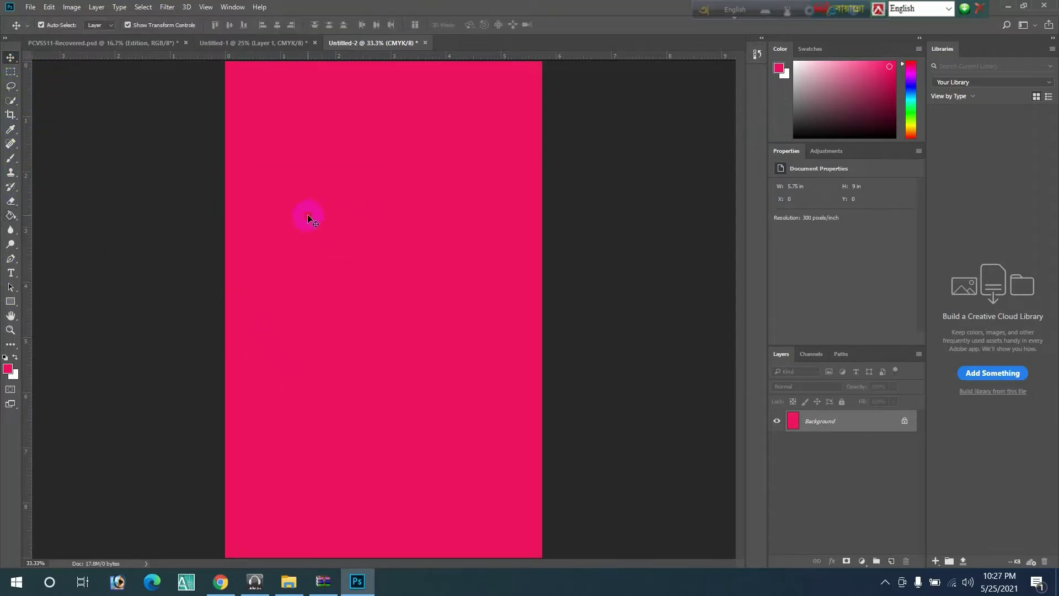
mouse_move(307, 214)
left_mouse_down()
mouse_move(195, 182)
mouse_move(341, 246)
left_mouse_up()
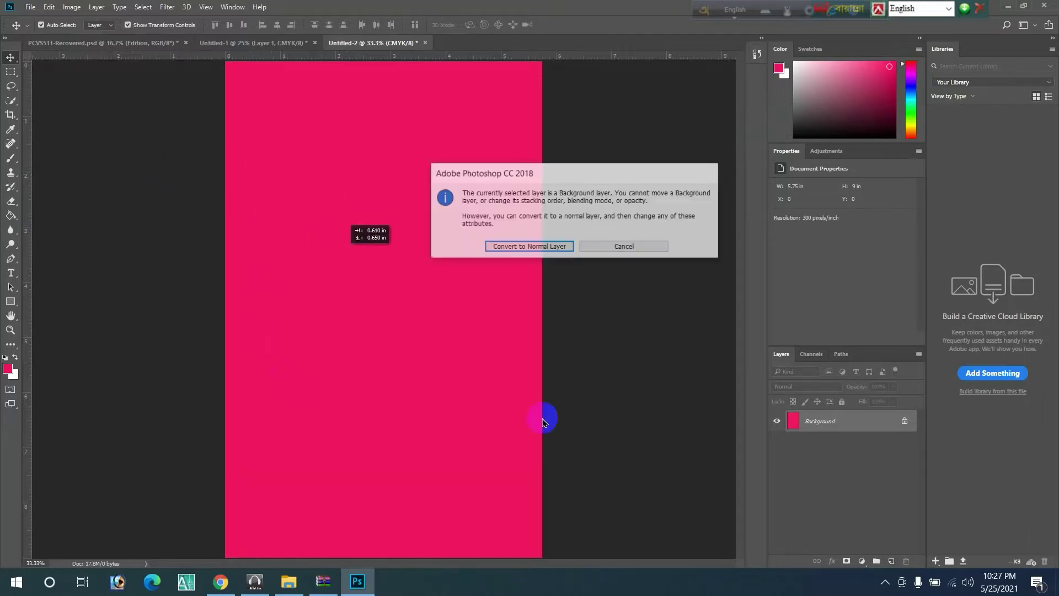
left_click(557, 246)
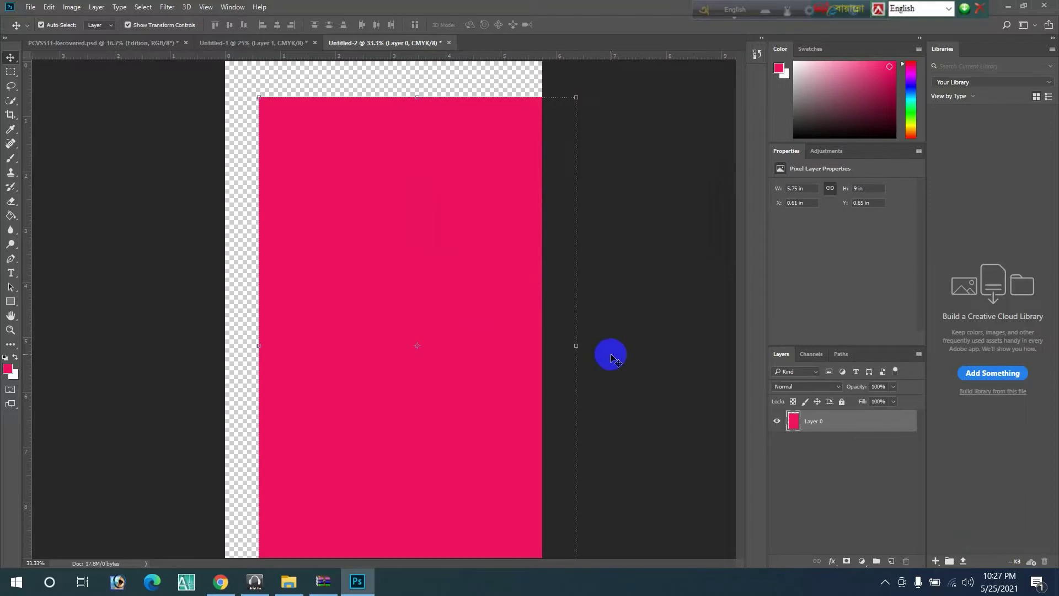
key("ctrl+alt+z")
key("ctrl+alt+z")
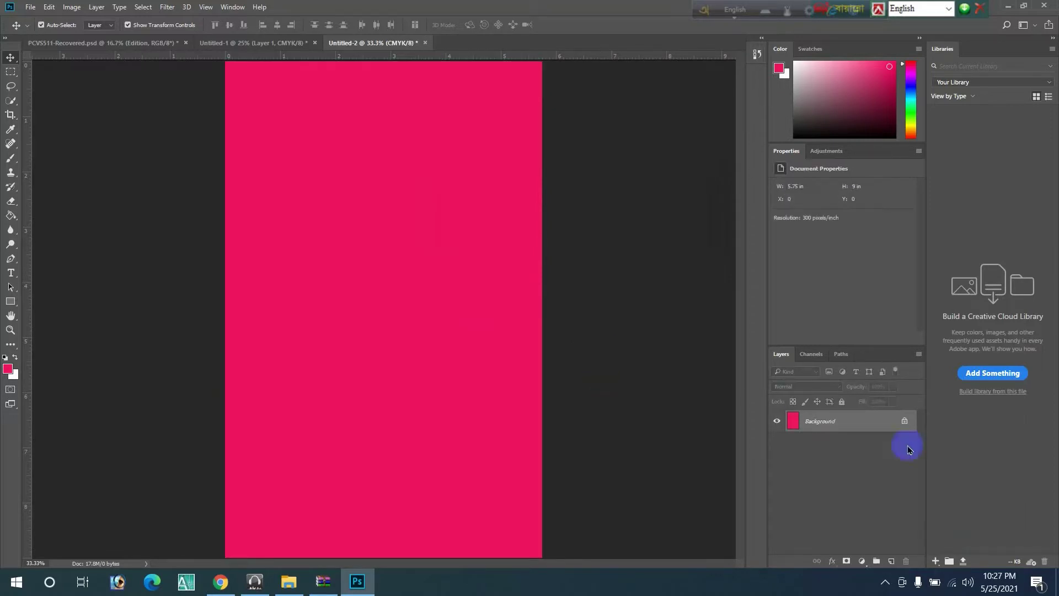
left_click(904, 422)
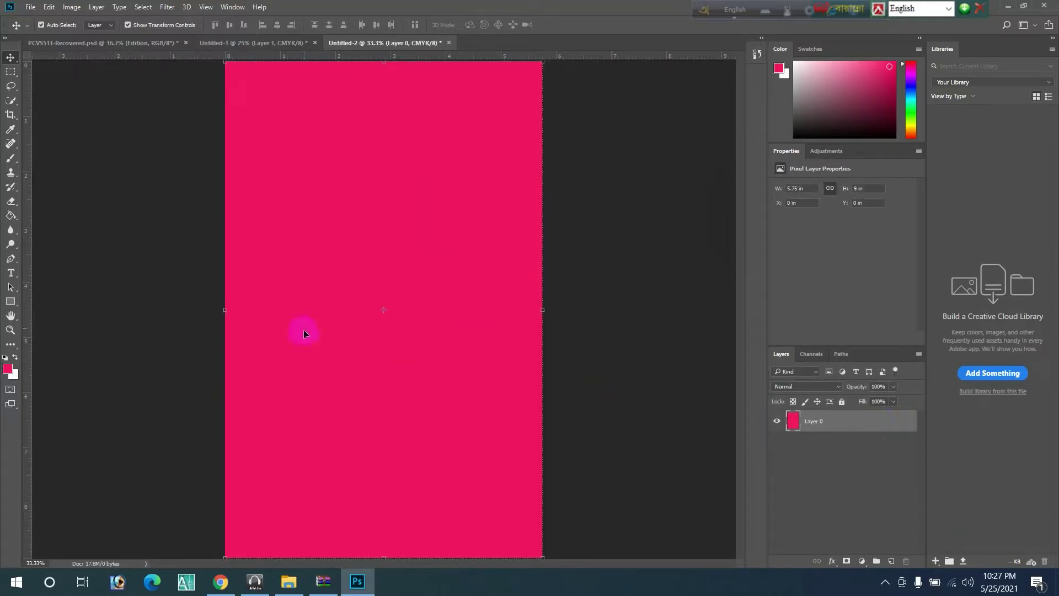
left_click_drag(276, 285, 229, 37)
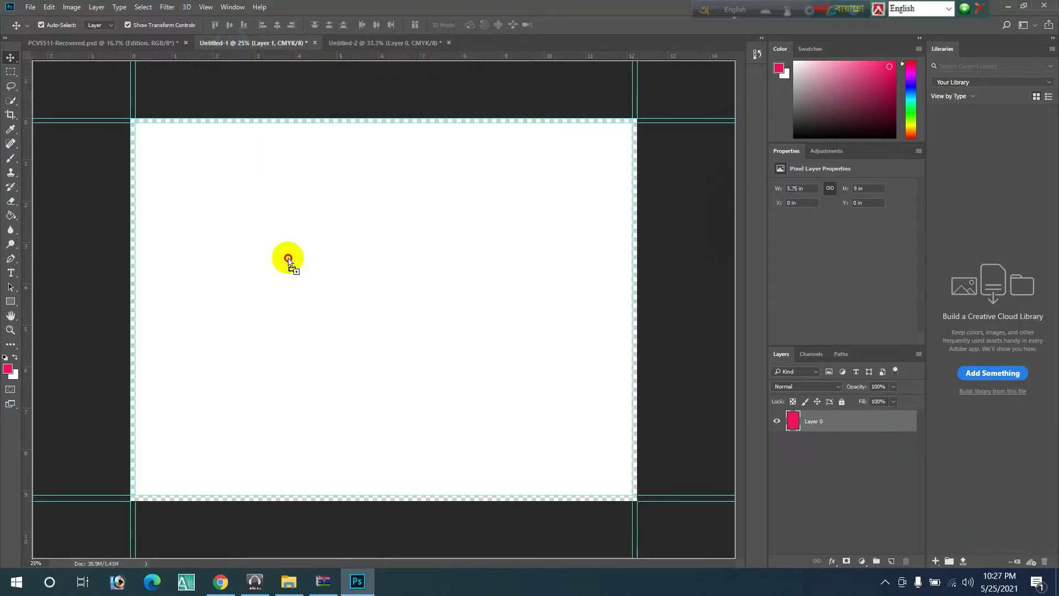
Step: Drop the pink page into Untitled-1, align it to the left edge, and guide its right edge
left_click_drag(231, 40, 296, 303)
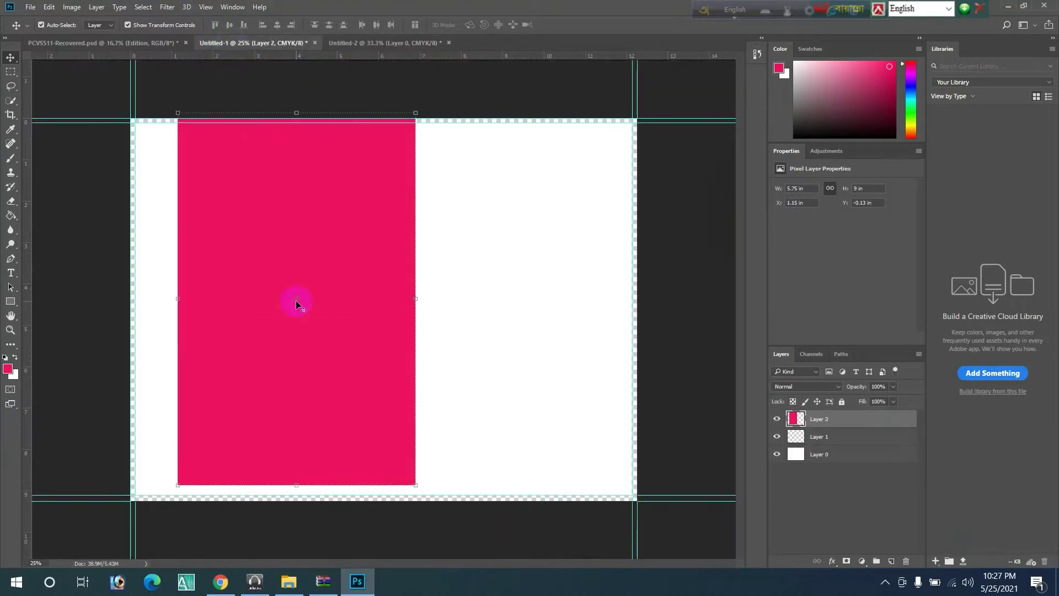
key("Down")
key("Down")
key("Down")
key("Down")
key("Down")
key("Down")
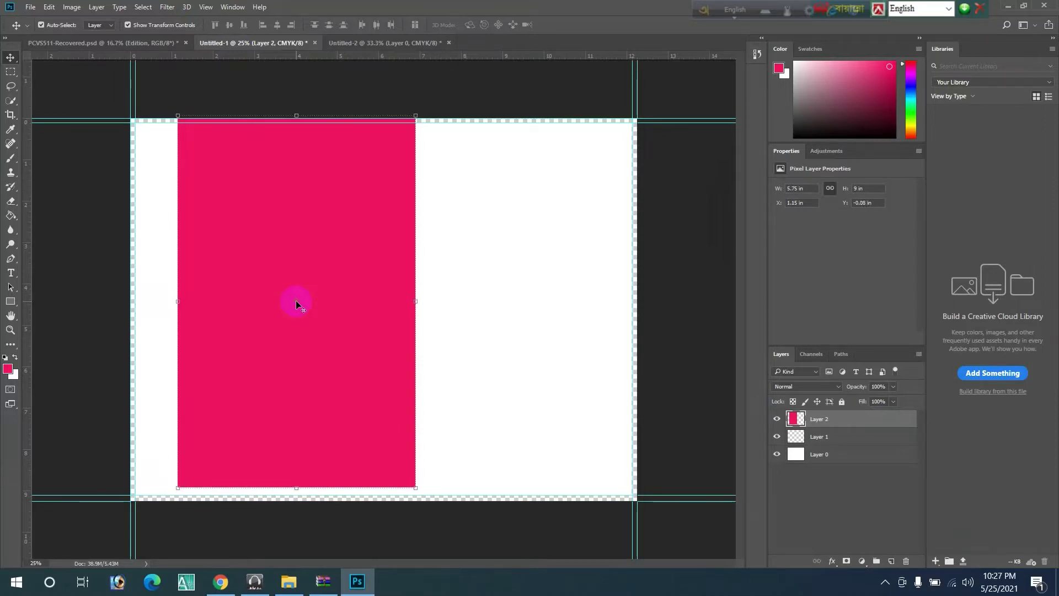
key("Down")
key("Down")
key("Down")
key("Down")
key("Down")
key("Down")
key("Down")
key("Down")
key("Down")
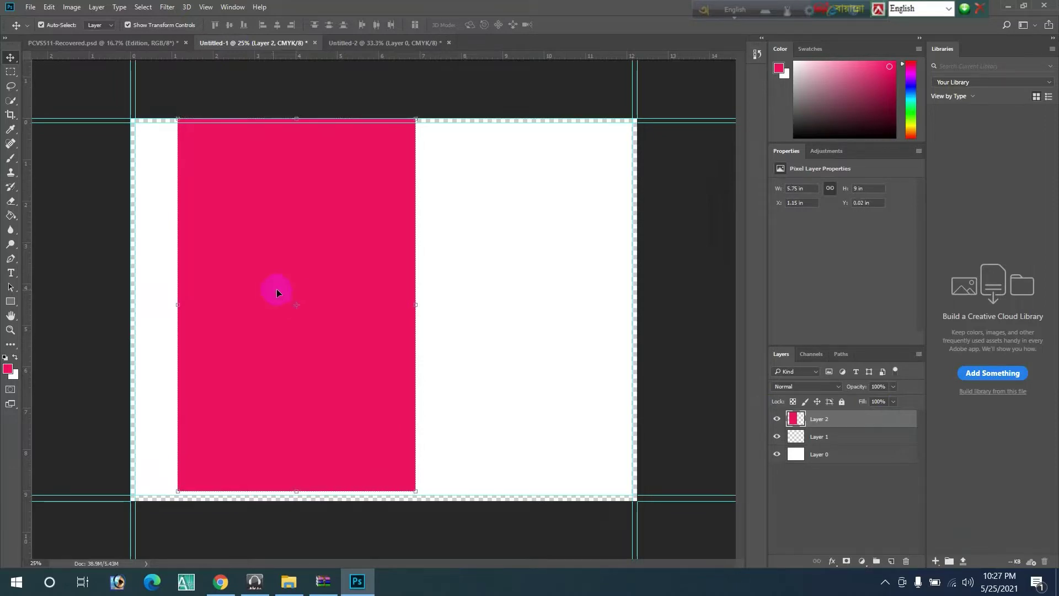
left_click_drag(275, 281, 245, 282)
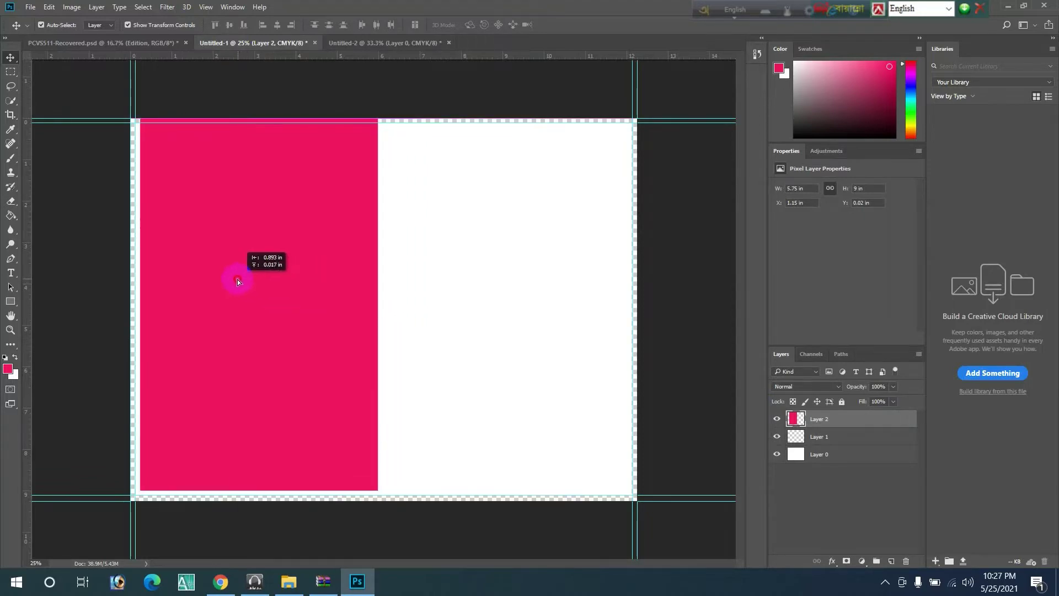
left_click_drag(245, 282, 244, 278)
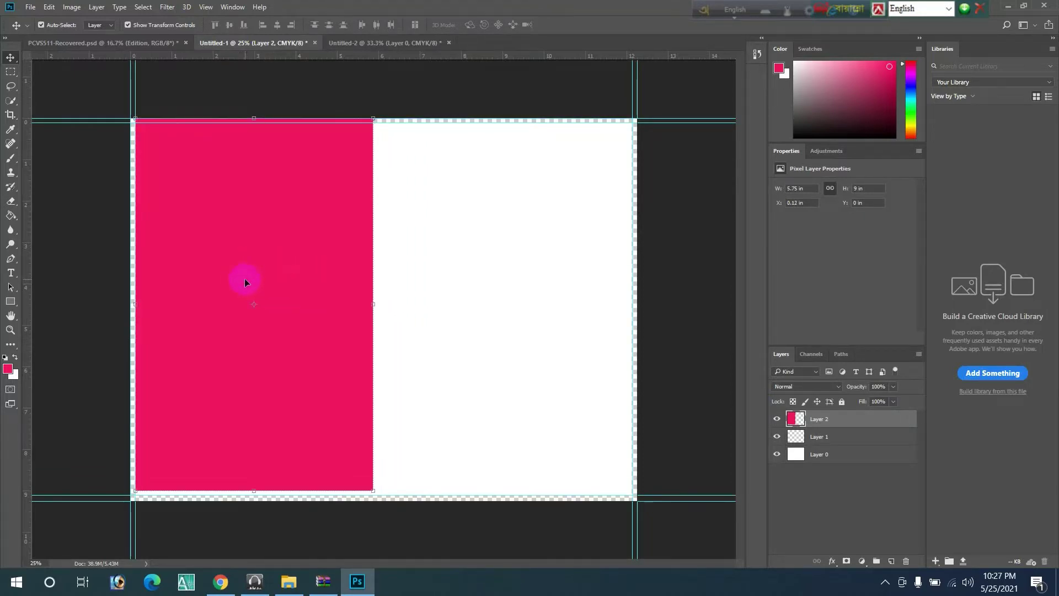
key("Down")
key("Down")
key("Down")
key("Down")
key("Down")
key("Down")
key("Down")
key("Down")
key("Down")
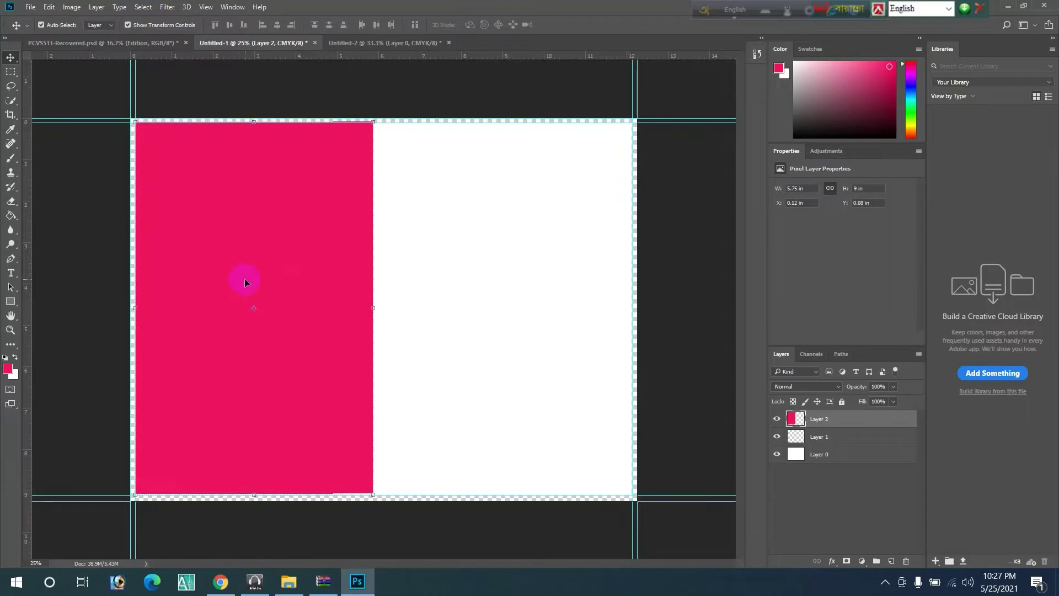
key("Down")
key("Down")
key("Down")
key("Up")
key("Up")
key("Up")
key("Down")
key("Down")
key("Down")
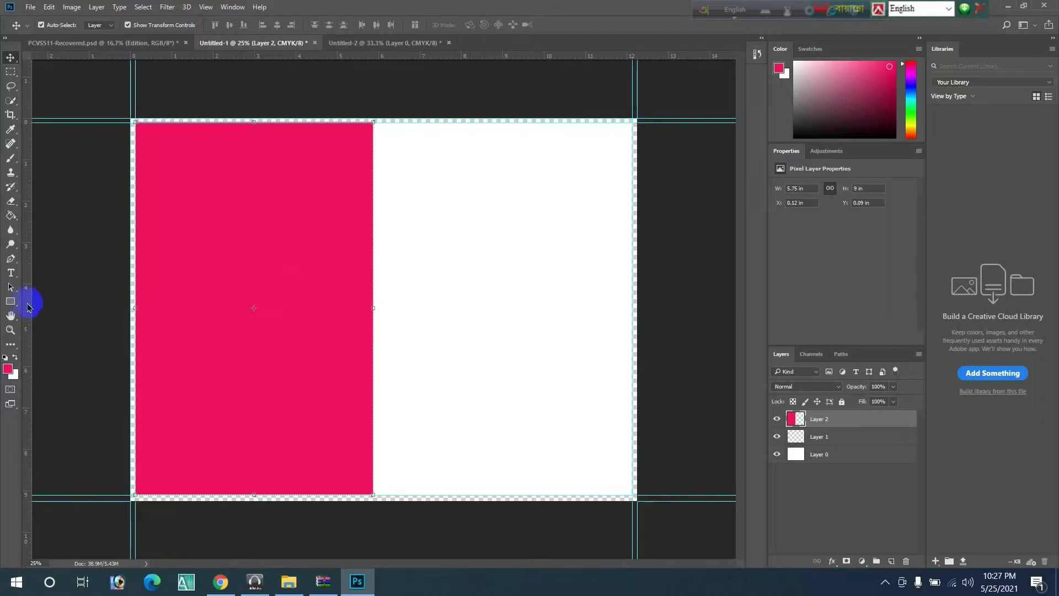
left_click_drag(24, 306, 373, 309)
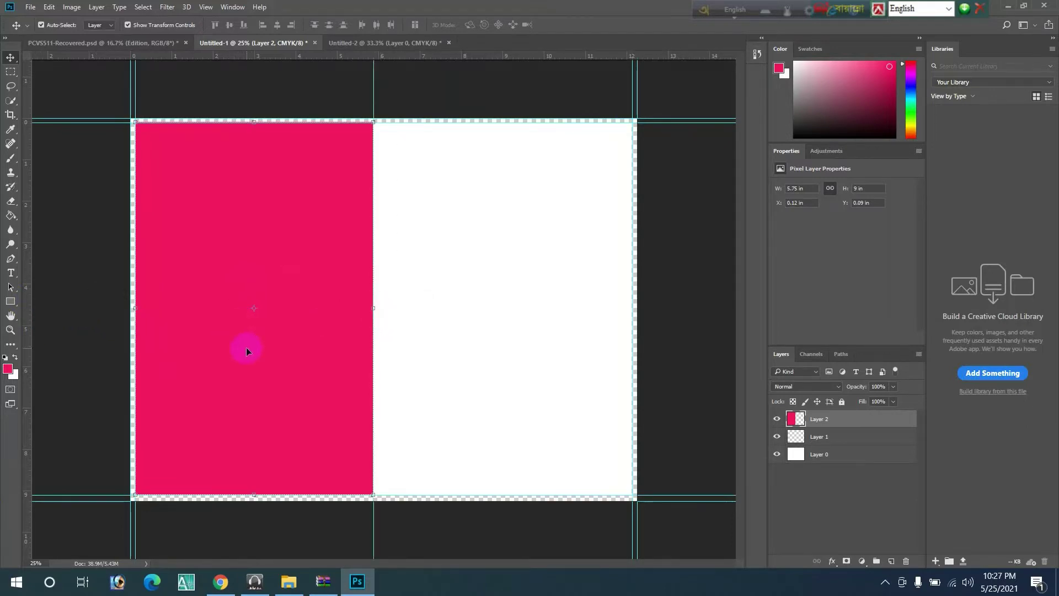
Step: Shift the pink page into the right half and add a spine guide at 6.125 in
mouse_move(246, 346)
left_mouse_down()
mouse_move(525, 334)
mouse_move(502, 342)
left_mouse_up()
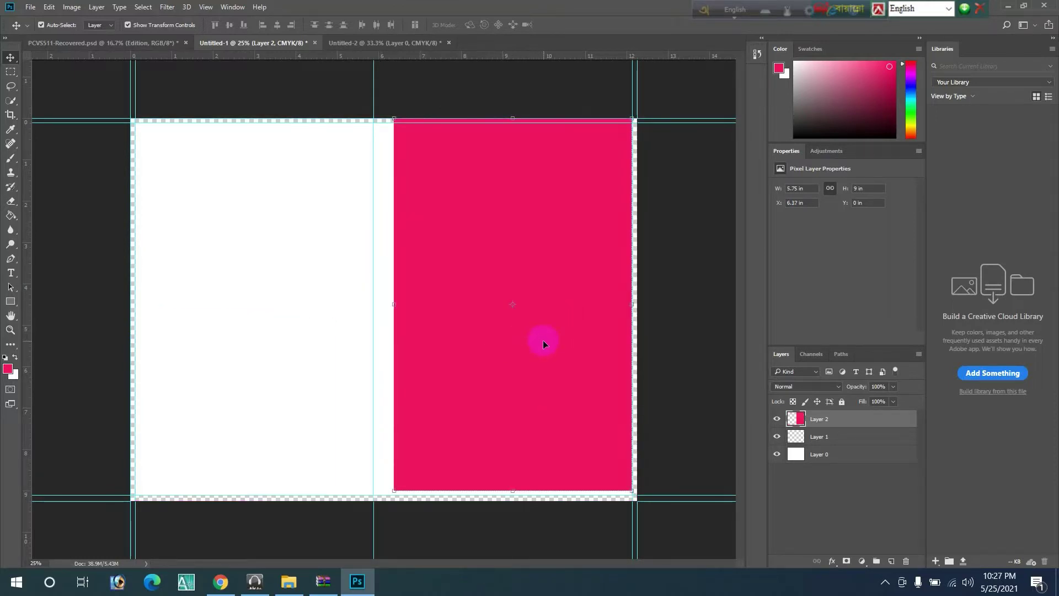
key("Down")
key("Down")
key("Down")
key("Down")
key("Down")
key("Down")
key("Down")
key("Down")
key("Down")
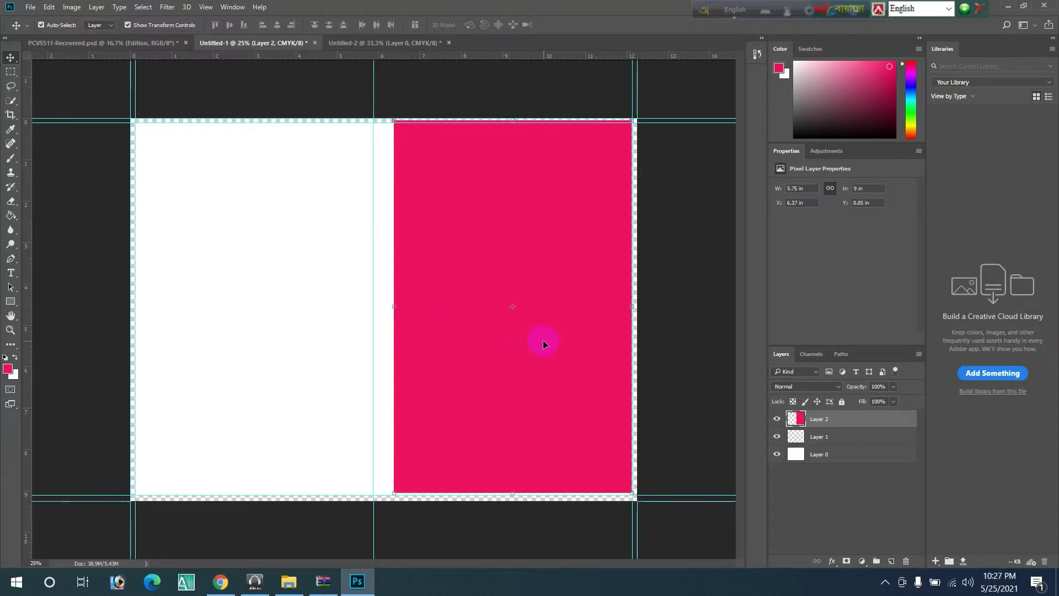
key("Down")
key("Down")
key("Down")
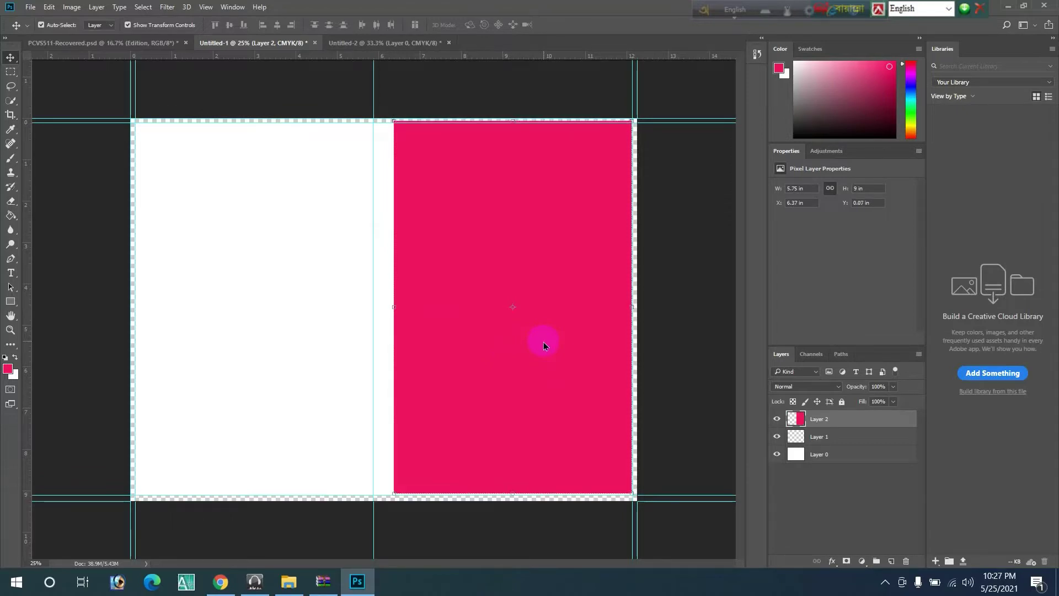
key("Down")
key("Down")
key("Down")
key("Down")
key("Down")
key("Down")
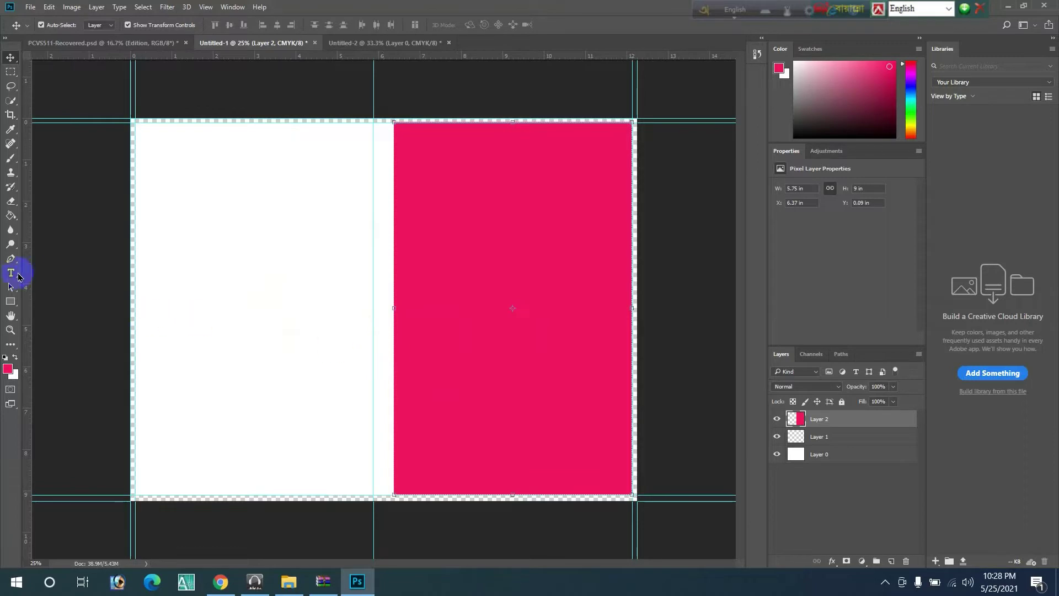
mouse_move(28, 243)
left_mouse_down()
mouse_move(242, 267)
mouse_move(394, 267)
left_mouse_up()
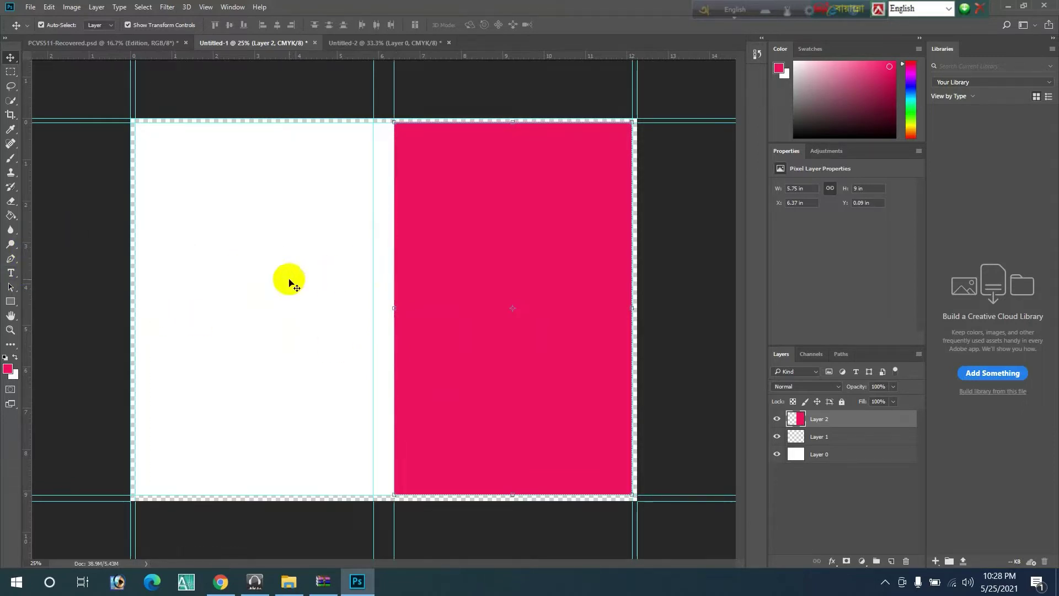
Step: Delete the pink Layer 2, leaving the white spread with its spine guides
key("Delete")
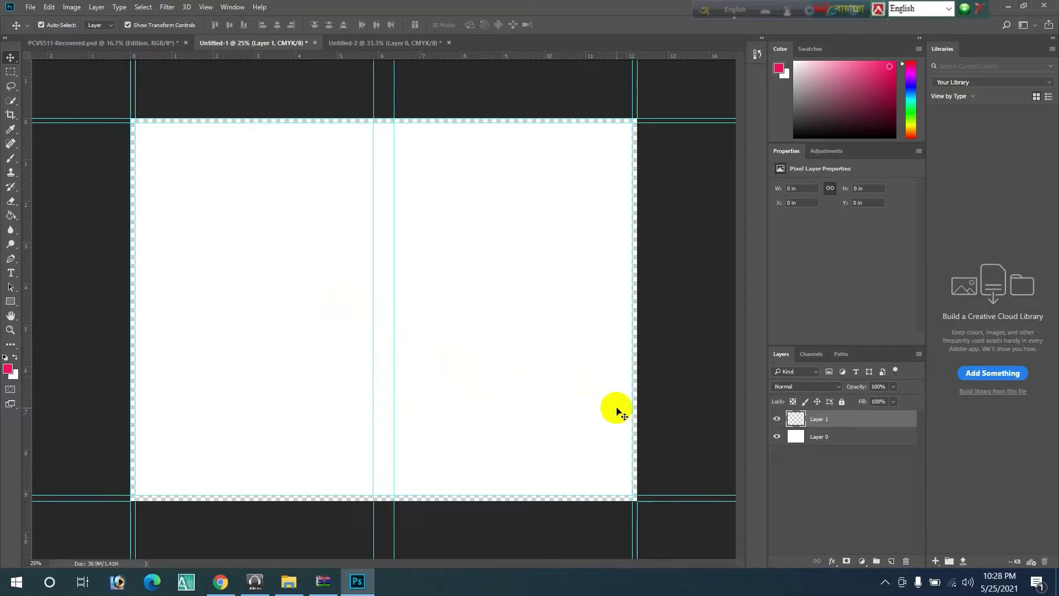
left_click(669, 404)
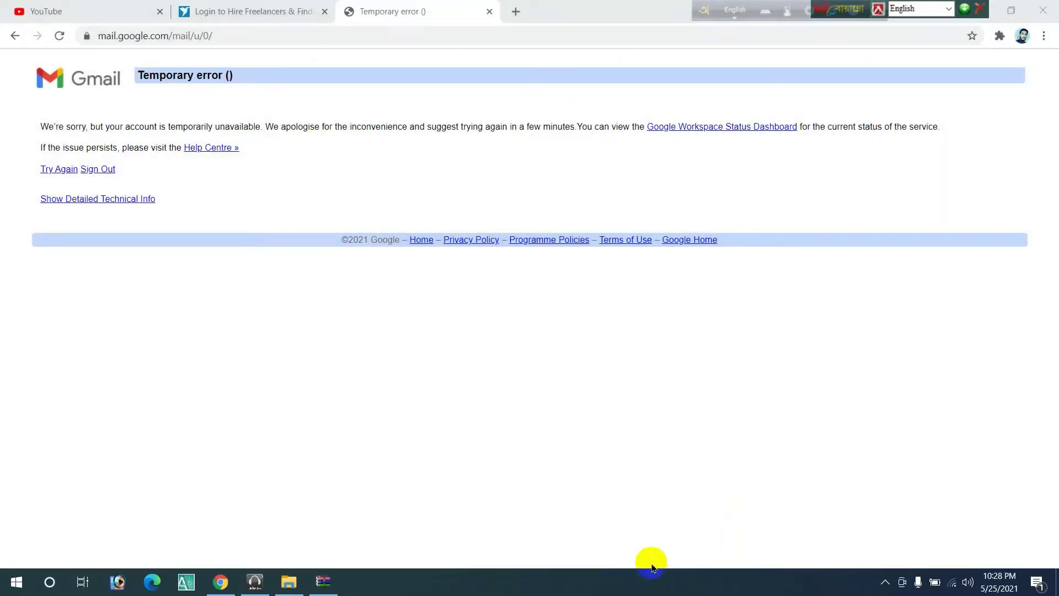
Step: Use the taskbar tray to leave the Gmail error page and bring Photoshop back
left_click(882, 589)
left_click(913, 554)
left_click(885, 582)
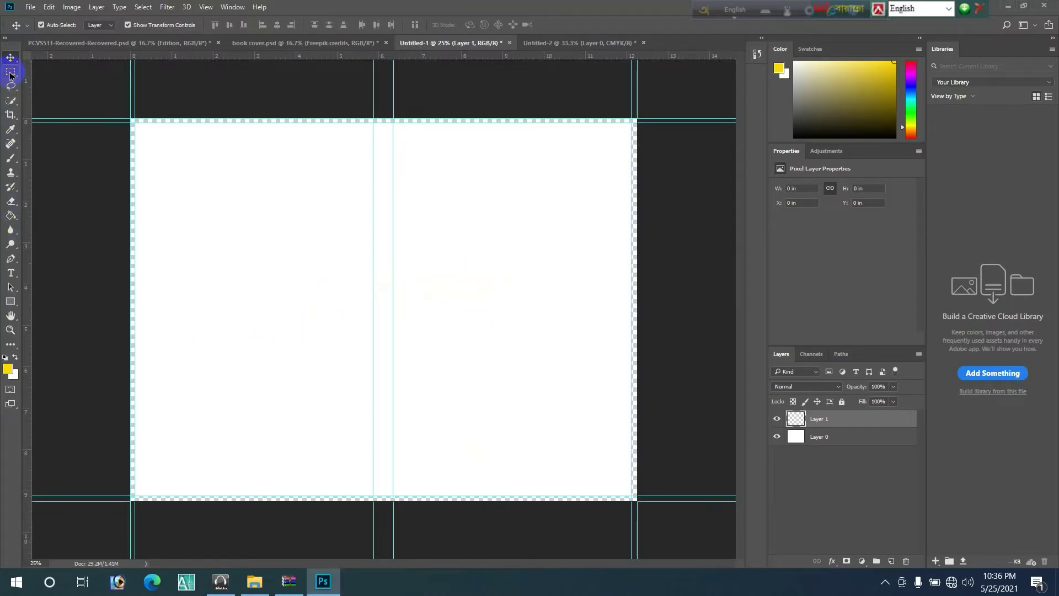
Step: Select the right cover from the spine guide to the bottom-right corner and fill it yellow
left_click(478, 81)
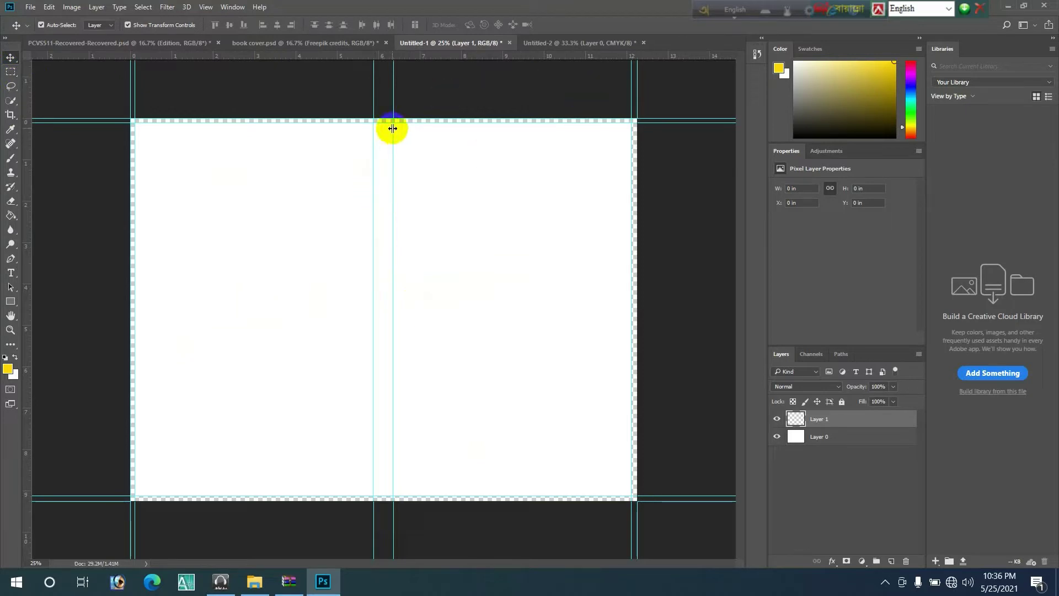
left_click(11, 72)
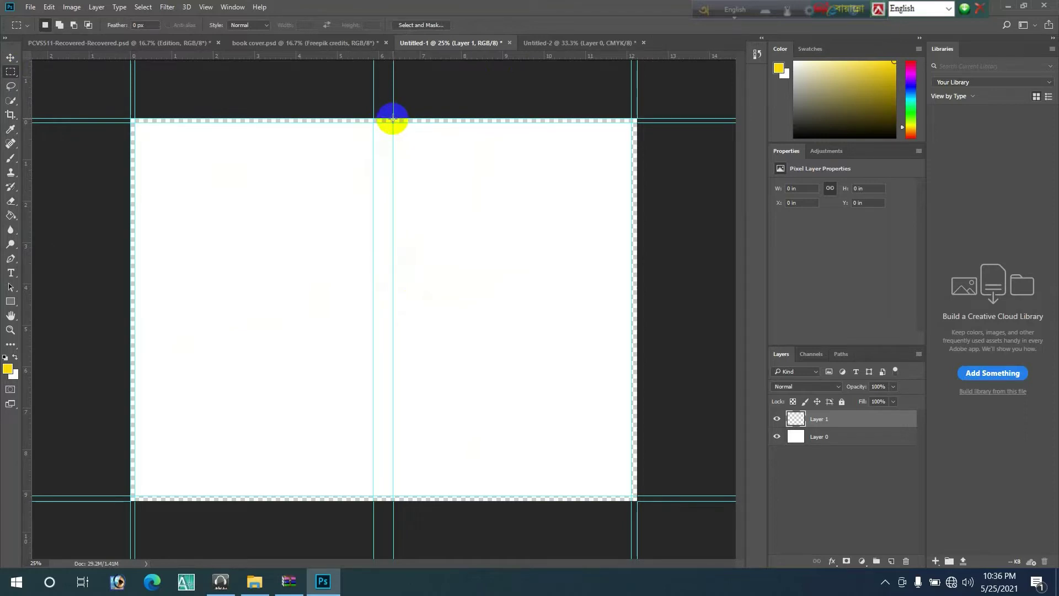
mouse_move(393, 118)
left_mouse_down()
mouse_move(635, 515)
mouse_move(636, 500)
left_mouse_up()
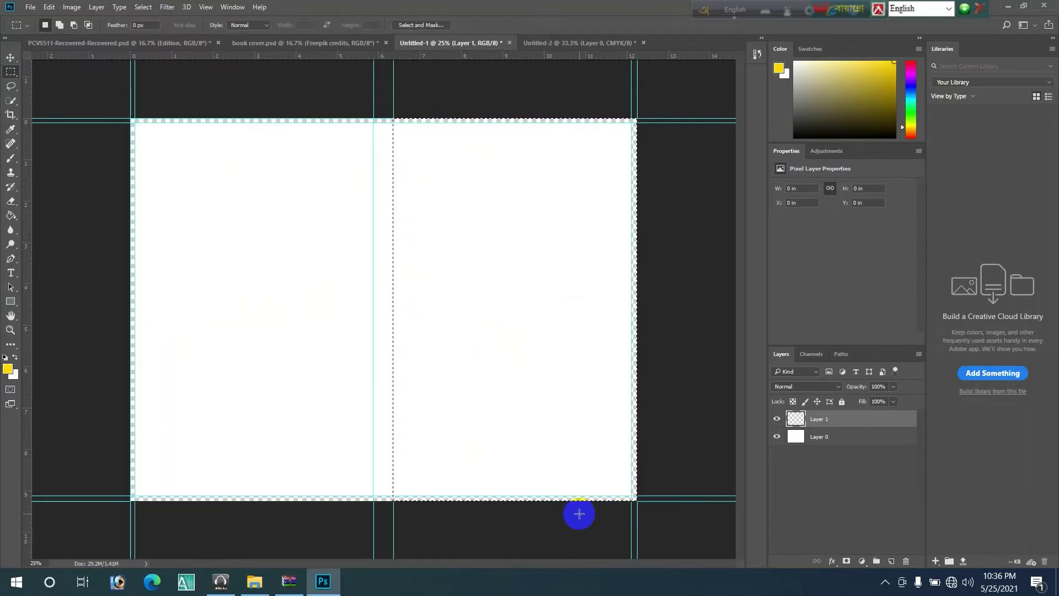
left_click(10, 57)
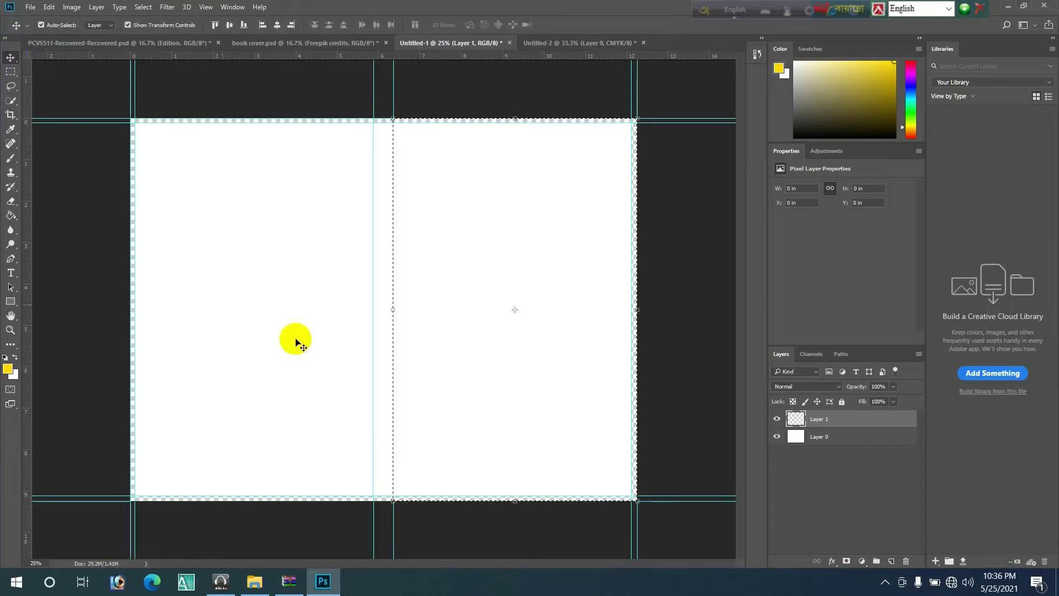
left_click(666, 346)
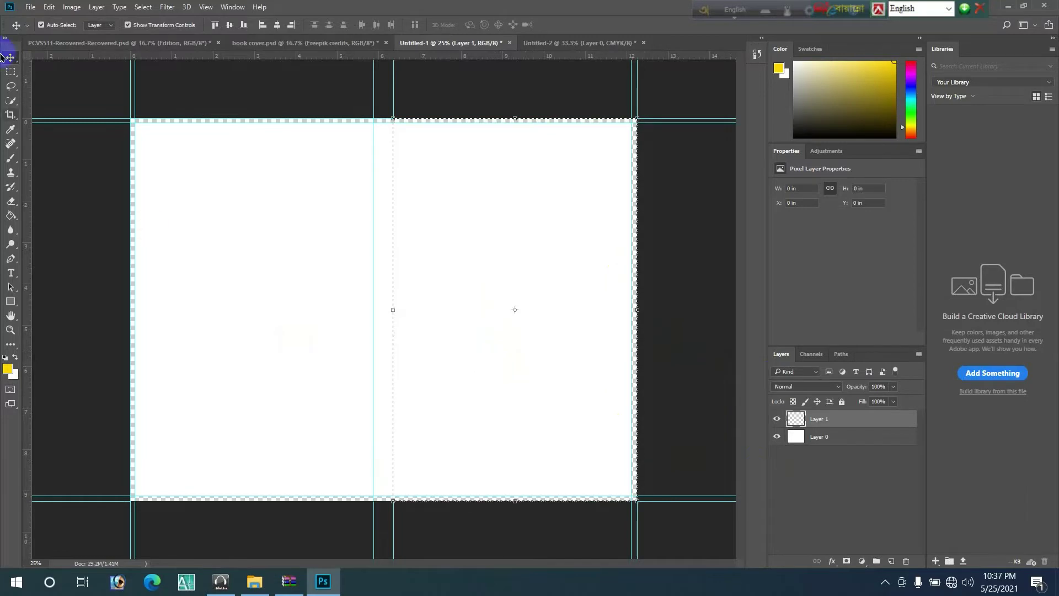
left_click(10, 219)
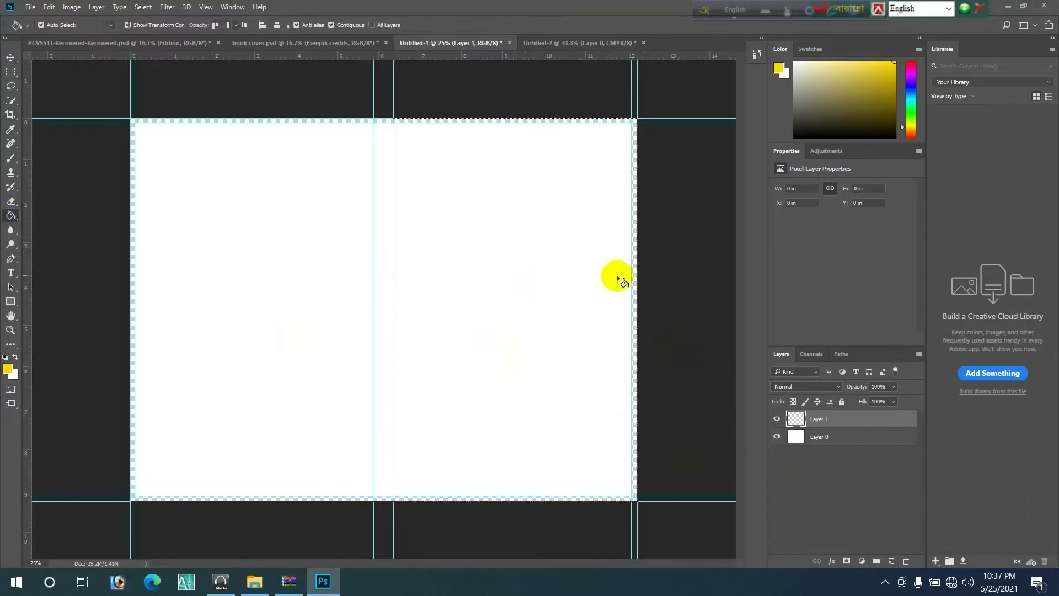
left_click(528, 276)
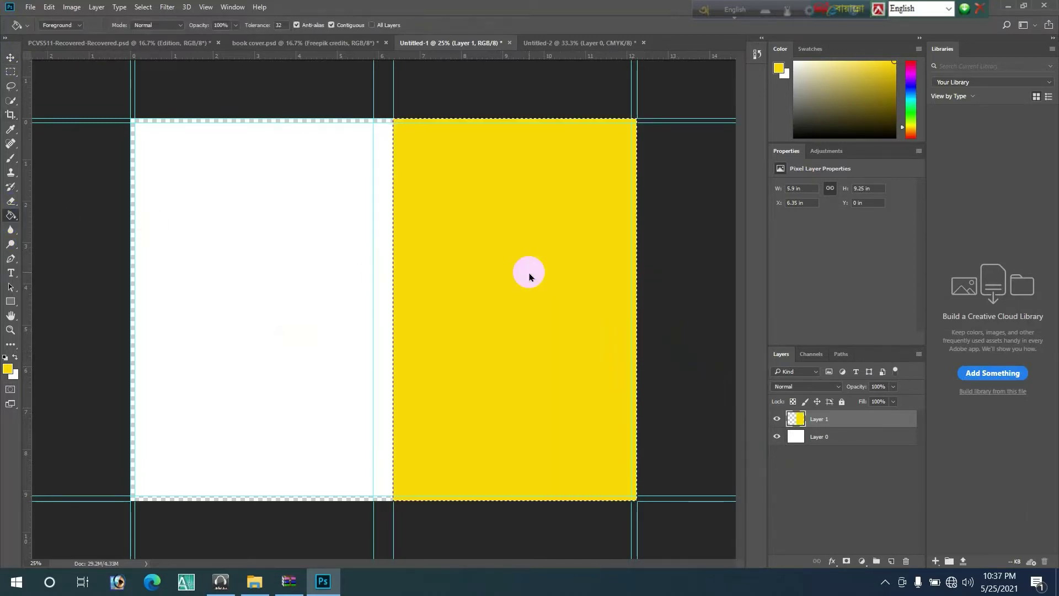
left_click(11, 60)
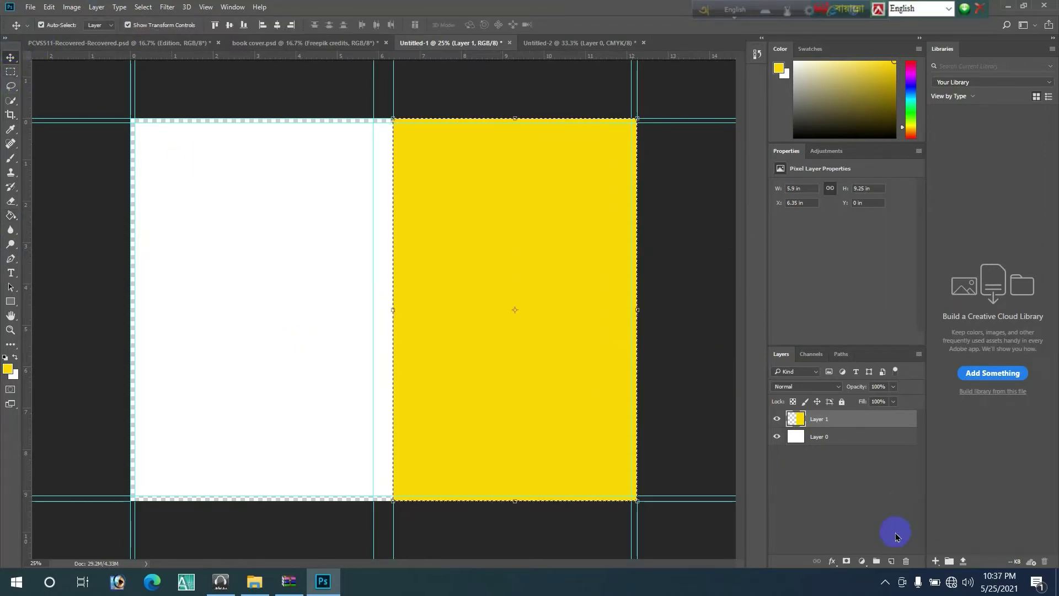
Step: On a new layer, select the left back-cover panel up to the spine guide and fill it yellow
left_click(891, 561)
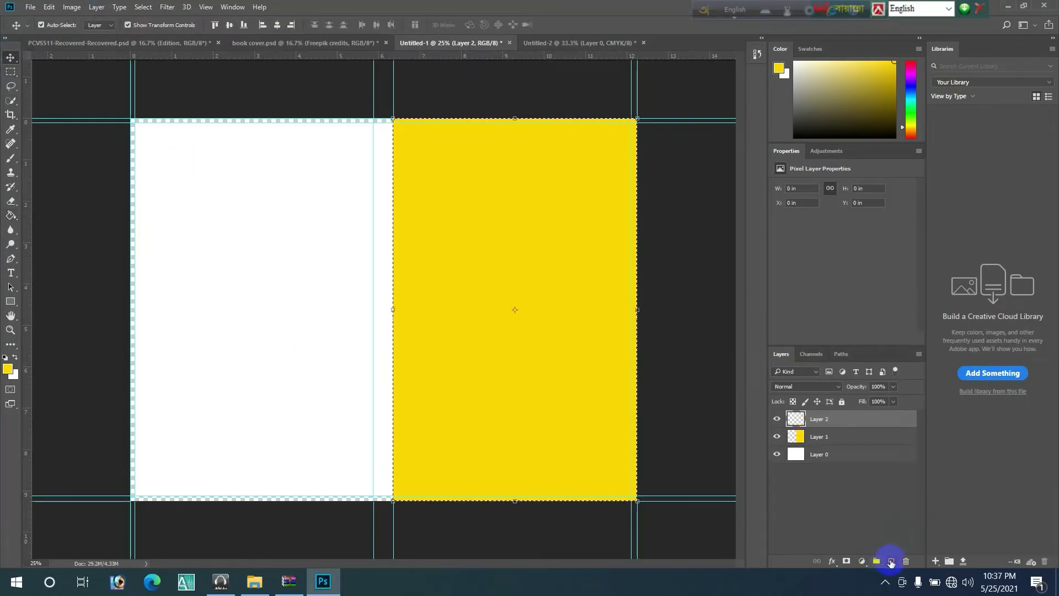
left_click(11, 72)
left_click(372, 126)
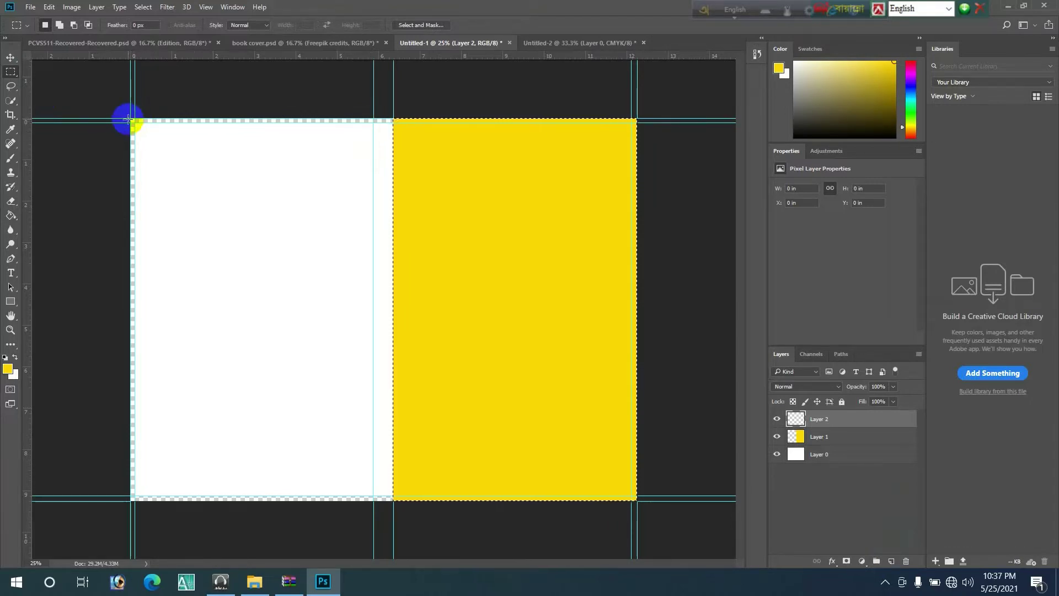
left_click_drag(130, 117, 368, 506)
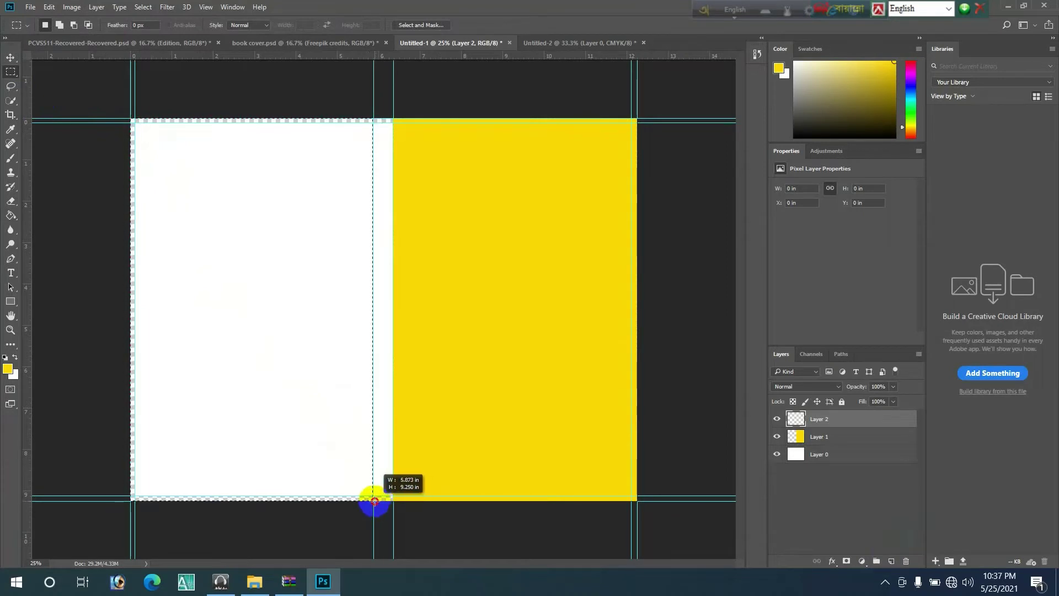
left_click_drag(367, 506, 371, 501)
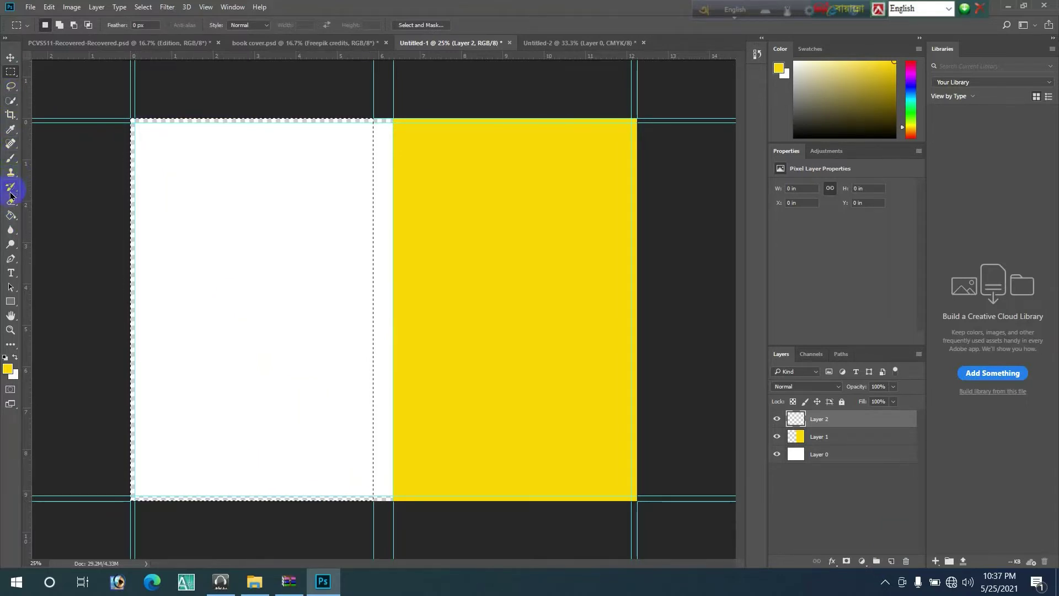
left_click(11, 215)
left_click(280, 269)
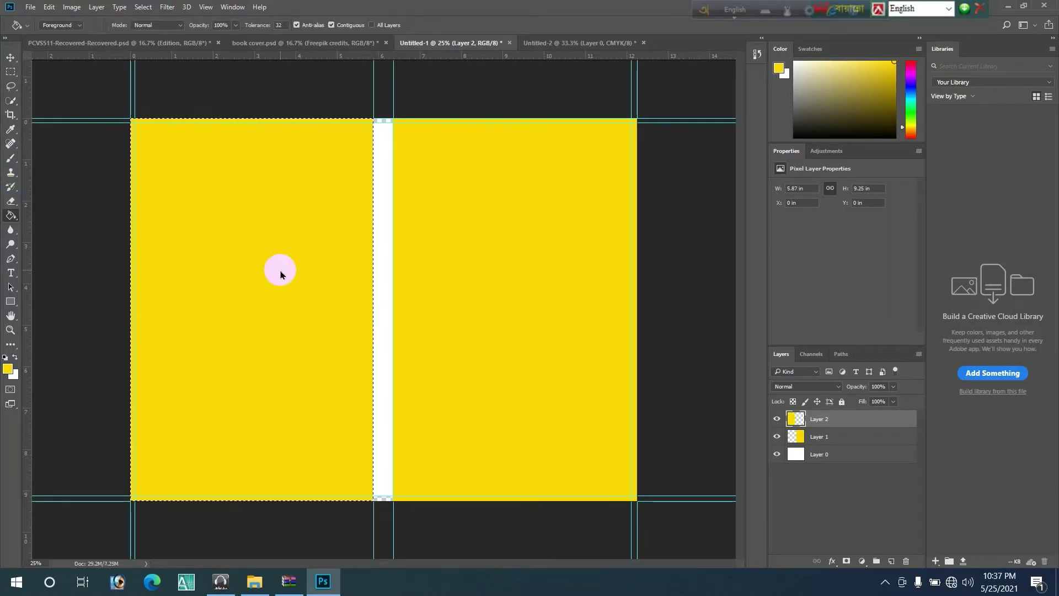
left_click(12, 60)
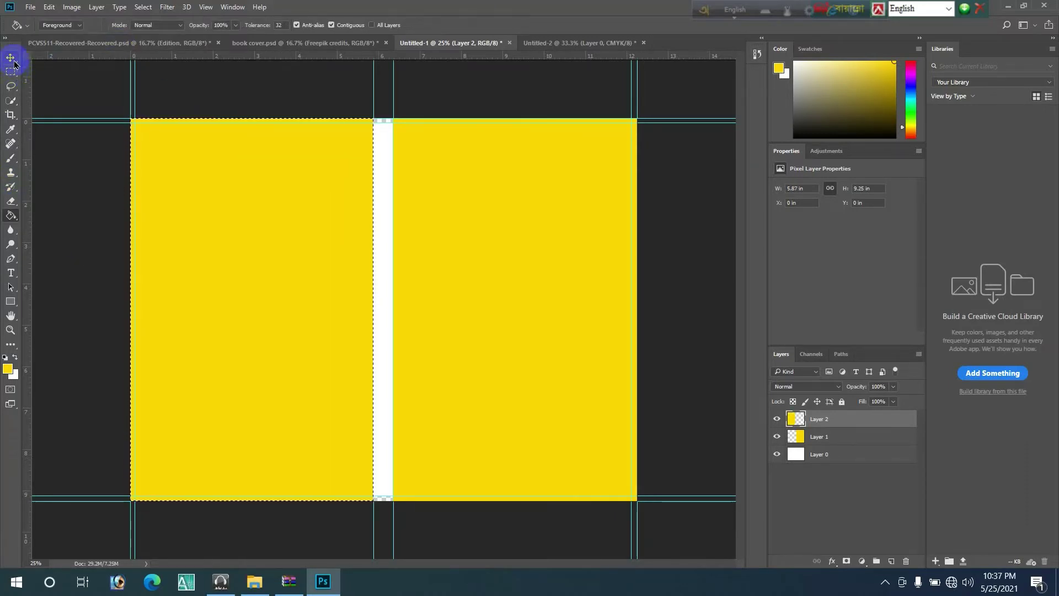
Step: Add a new layer and marquee-select the white spine strip between the two yellow panels
left_click(886, 561)
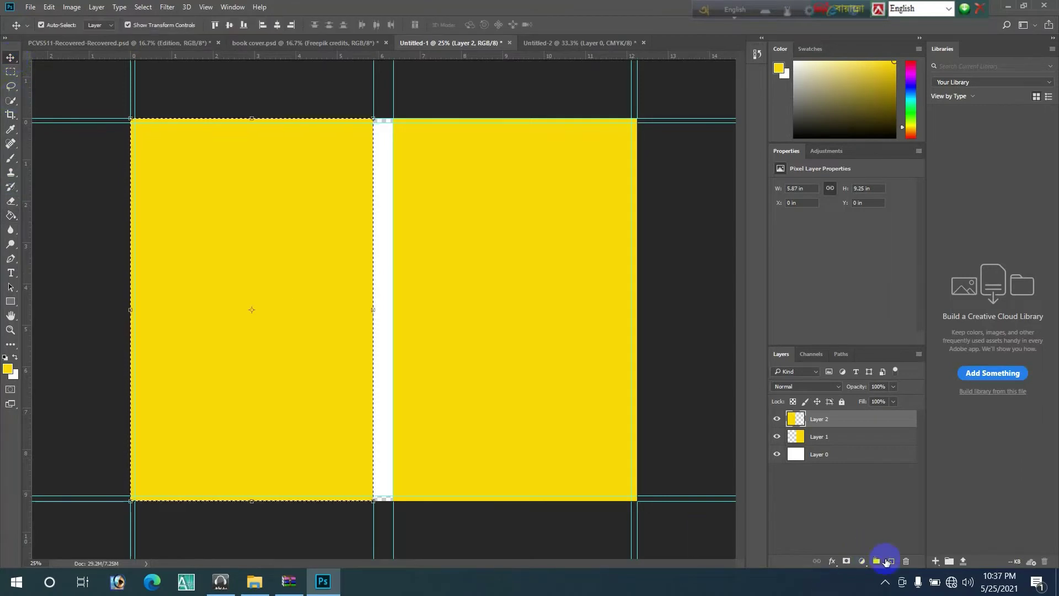
left_click(892, 563)
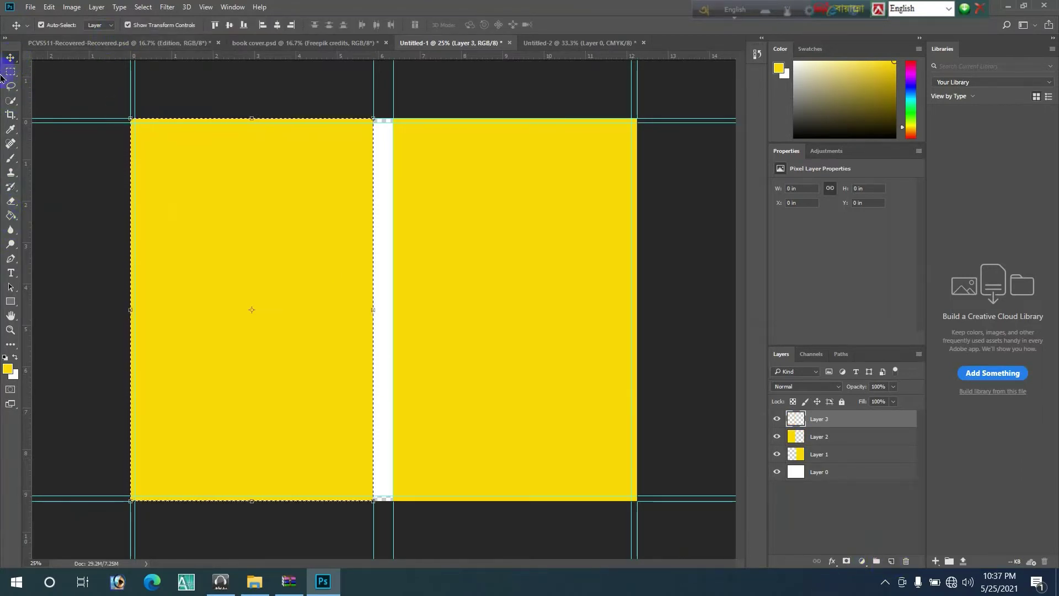
left_click(21, 104)
key("m")
left_click(338, 151)
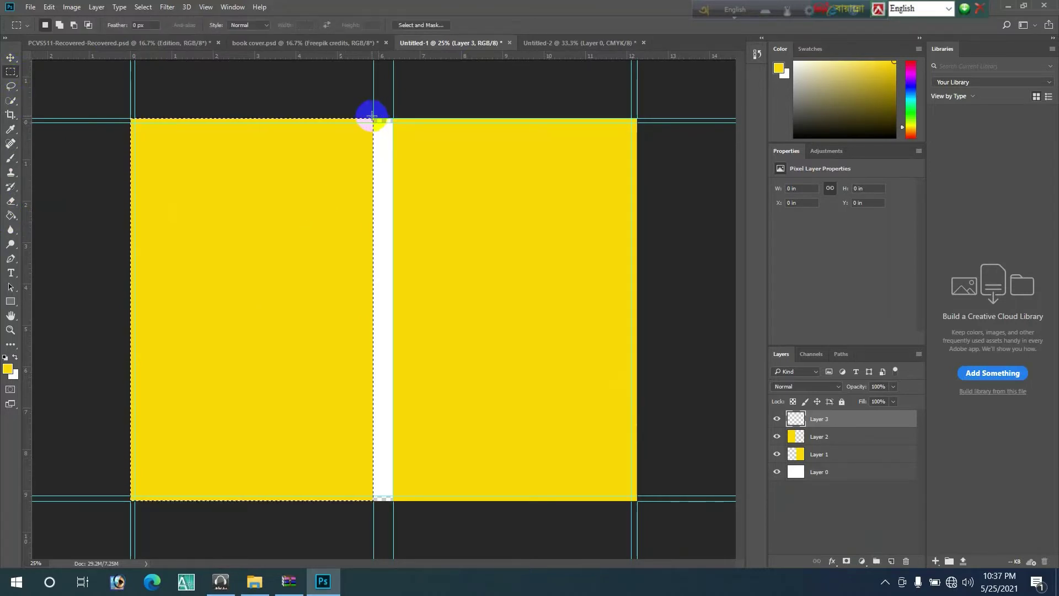
mouse_move(374, 119)
left_mouse_down()
mouse_move(439, 361)
mouse_move(391, 511)
mouse_move(393, 501)
left_mouse_up()
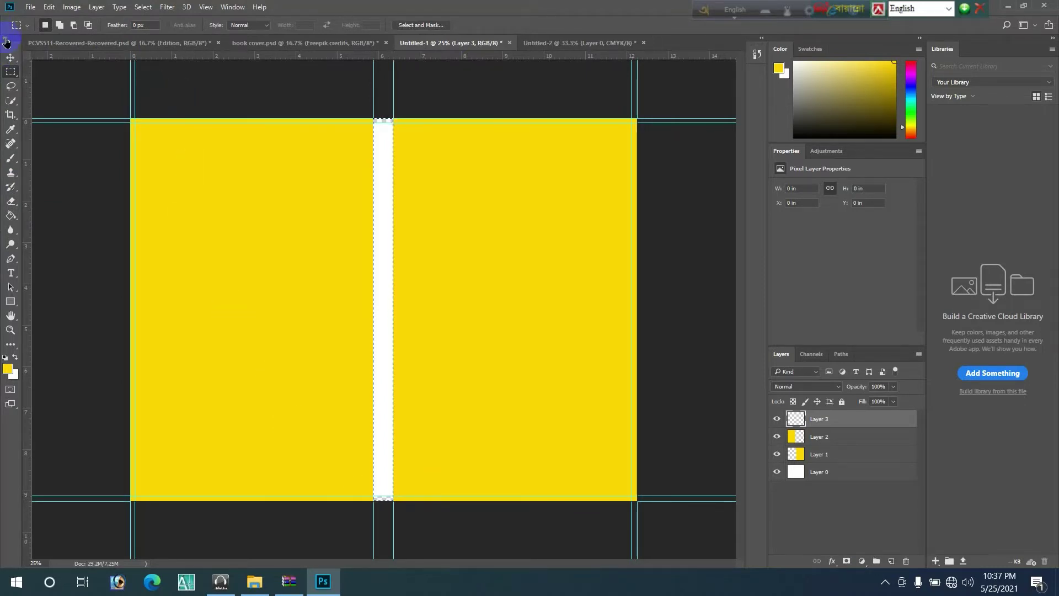
Step: Fill the selected spine strip with black using the Paint Bucket
left_click(11, 57)
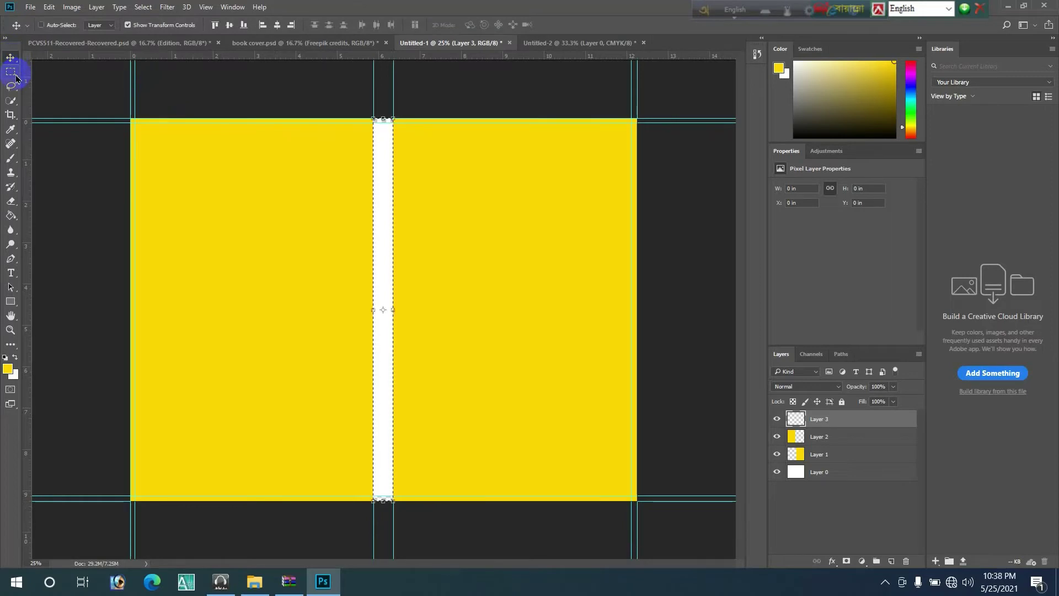
left_click(11, 216)
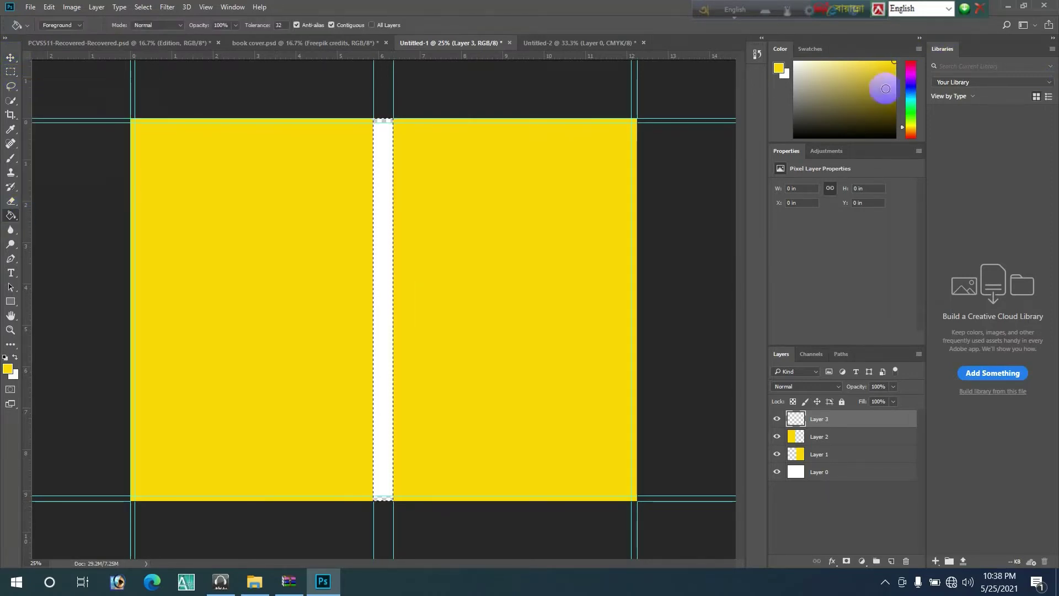
left_click_drag(865, 98, 874, 136)
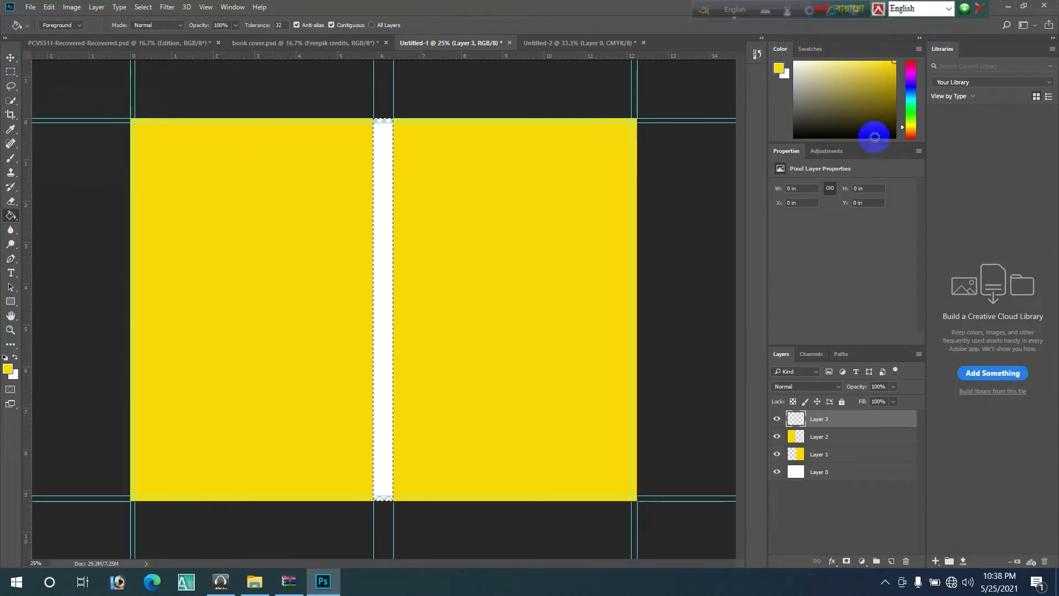
left_click(380, 261)
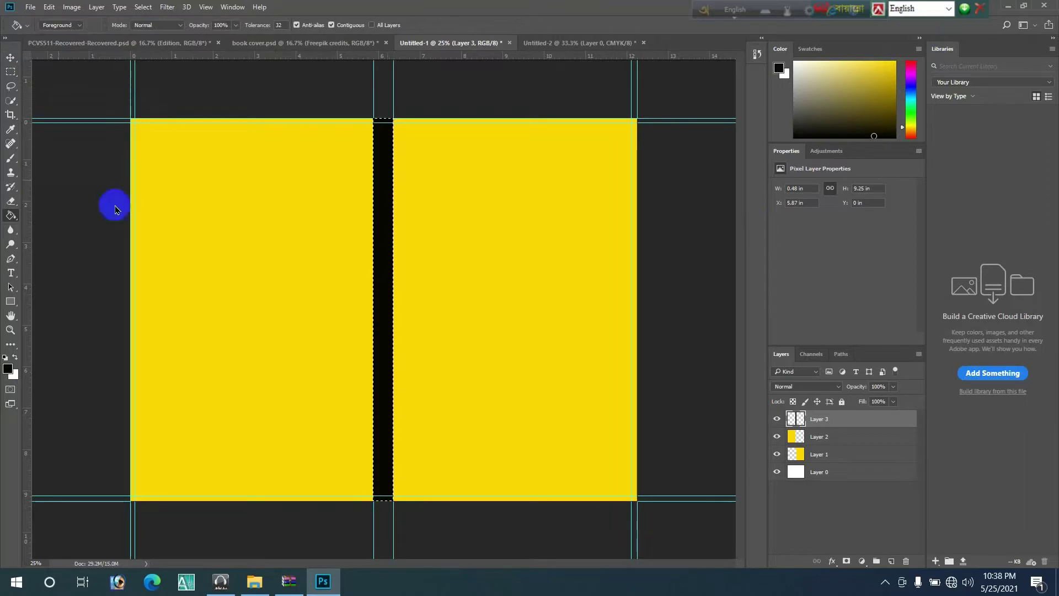
left_click(10, 58)
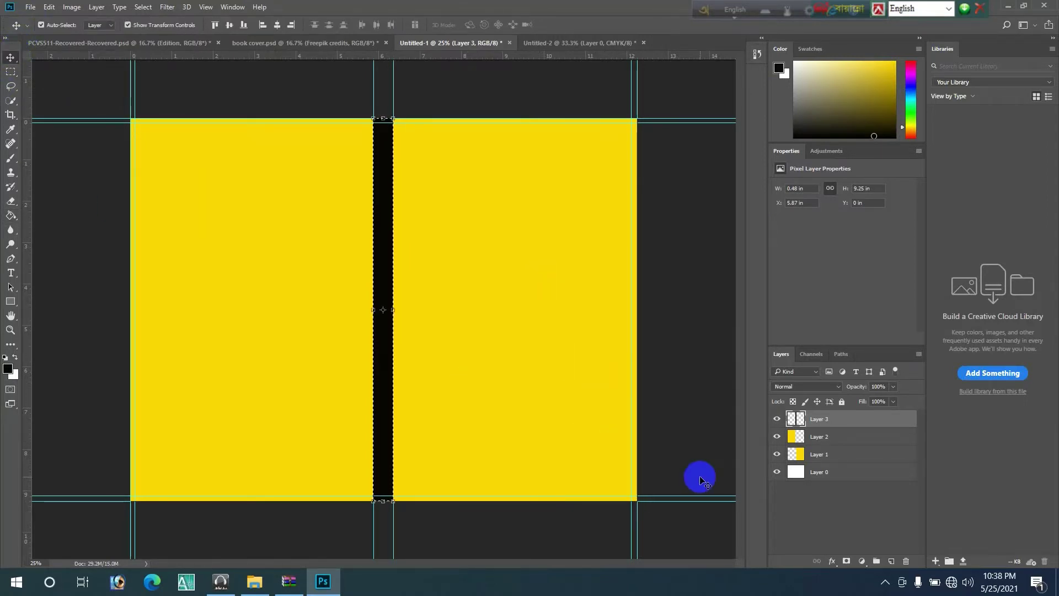
Step: Clear the spine selection and test hiding the yellow cover layers
key("ctrl+d")
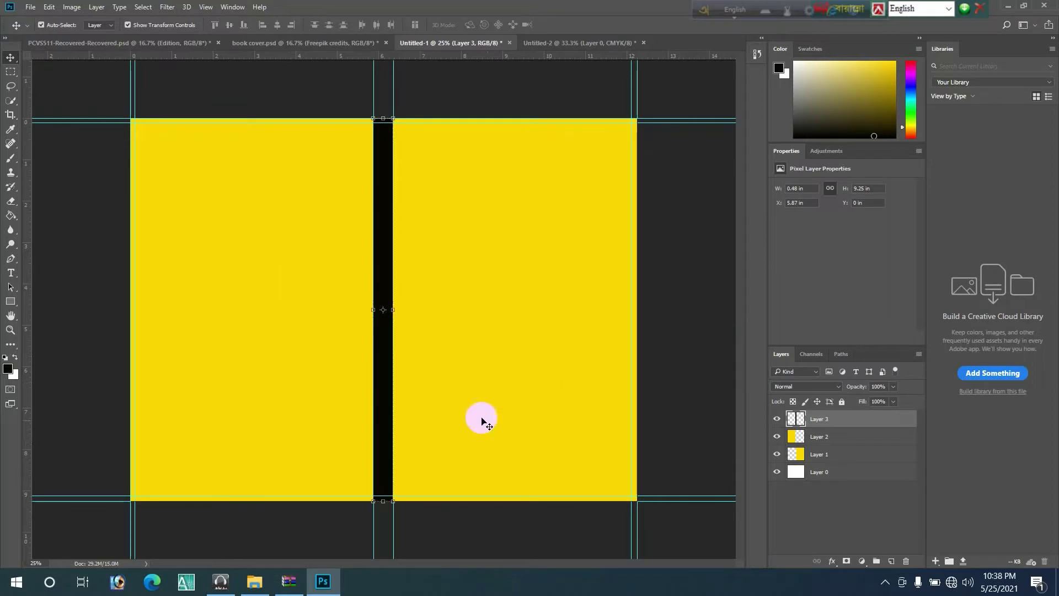
left_click(680, 426)
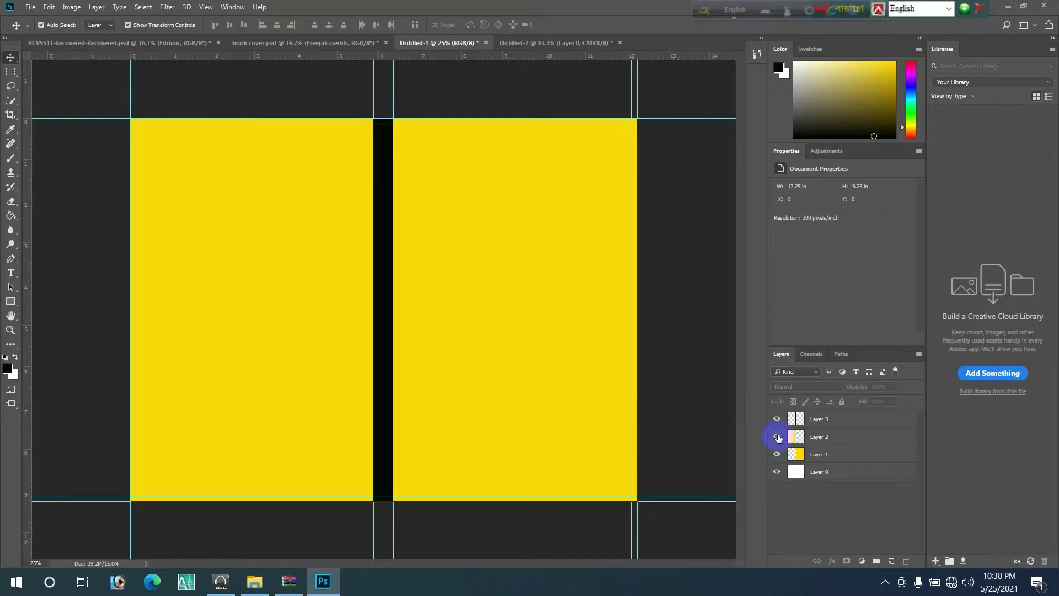
key("Delete")
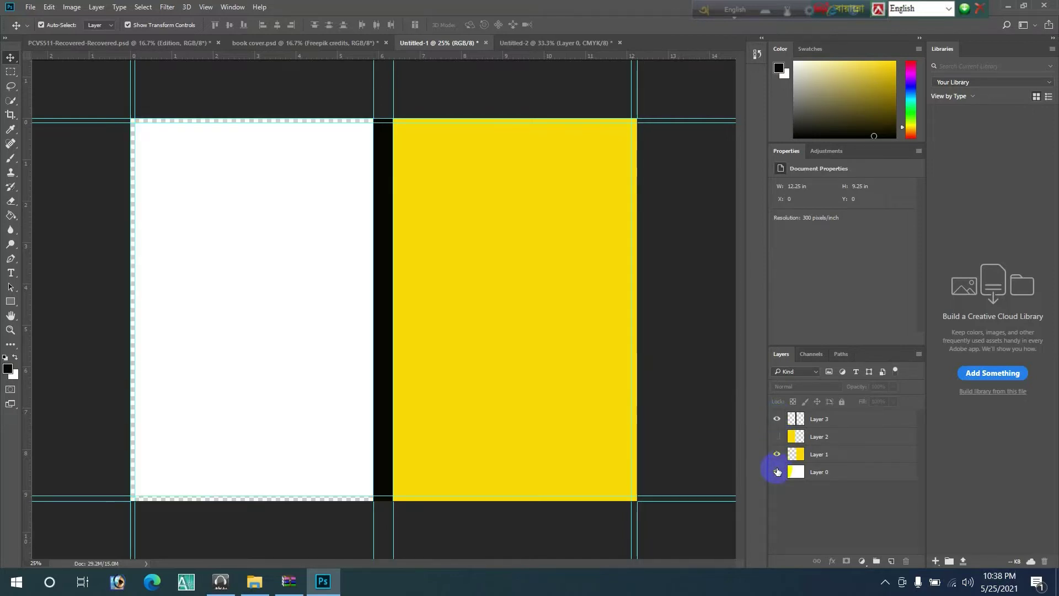
left_click(779, 455)
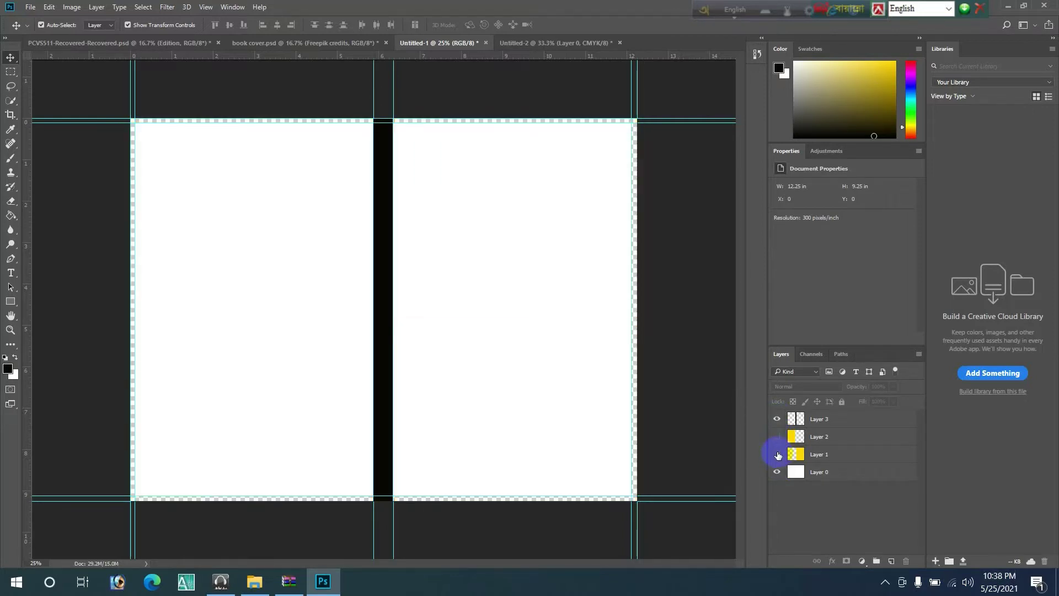
left_click(777, 454)
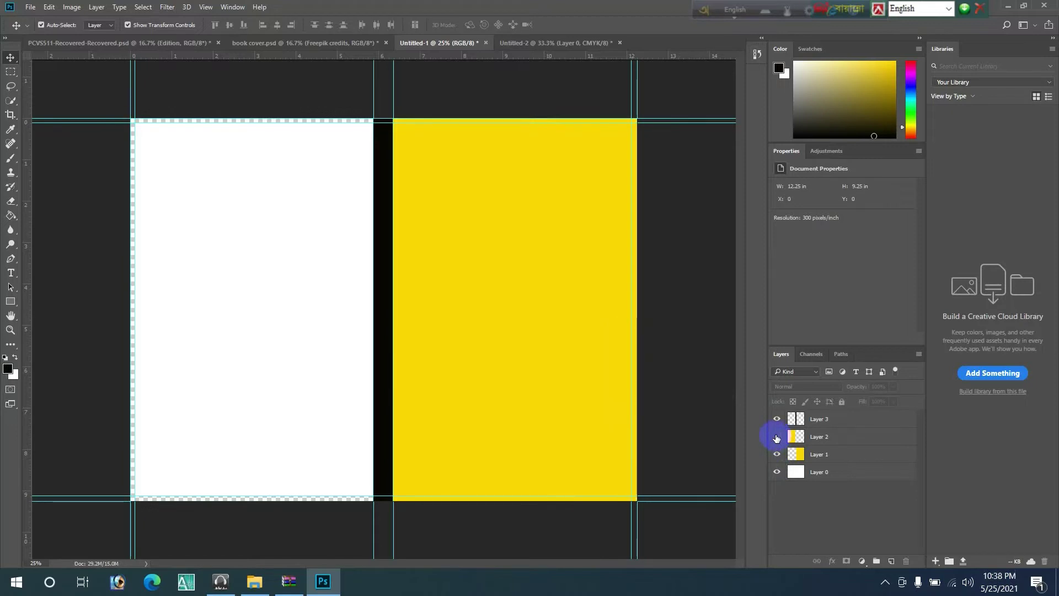
Step: Leave the front-cover yellow layer hidden and bring up the Downloads folder in File Explorer
left_click(776, 437)
left_click(776, 437)
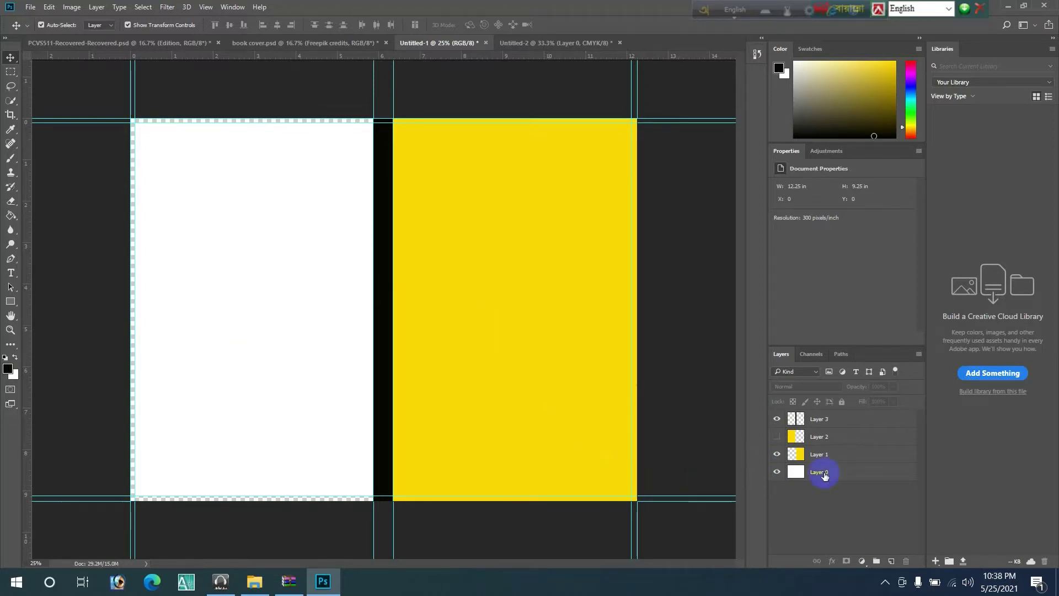
left_click(777, 455)
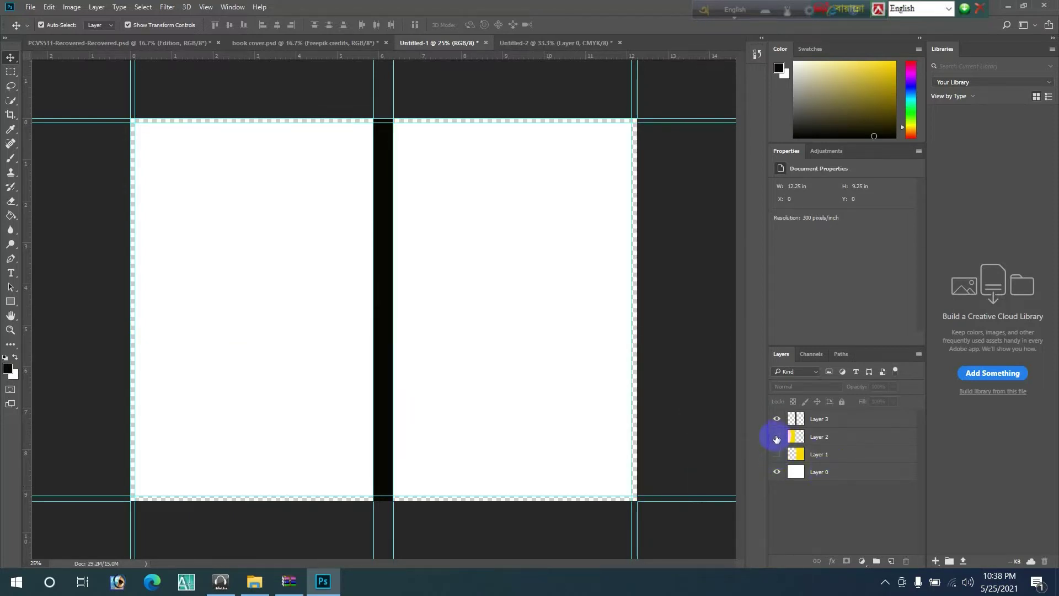
left_click(776, 438)
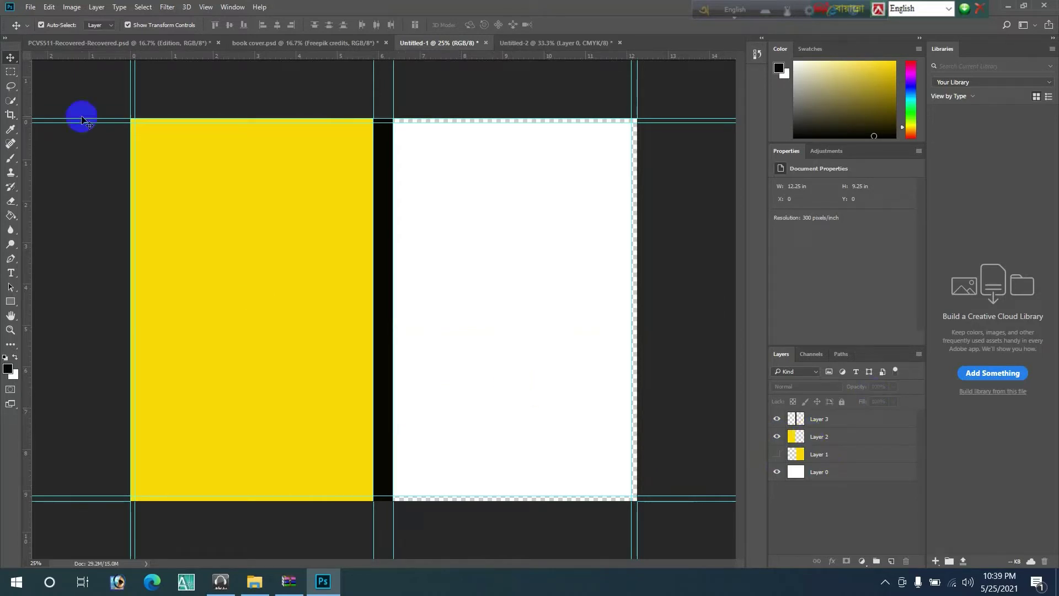
left_click(254, 586)
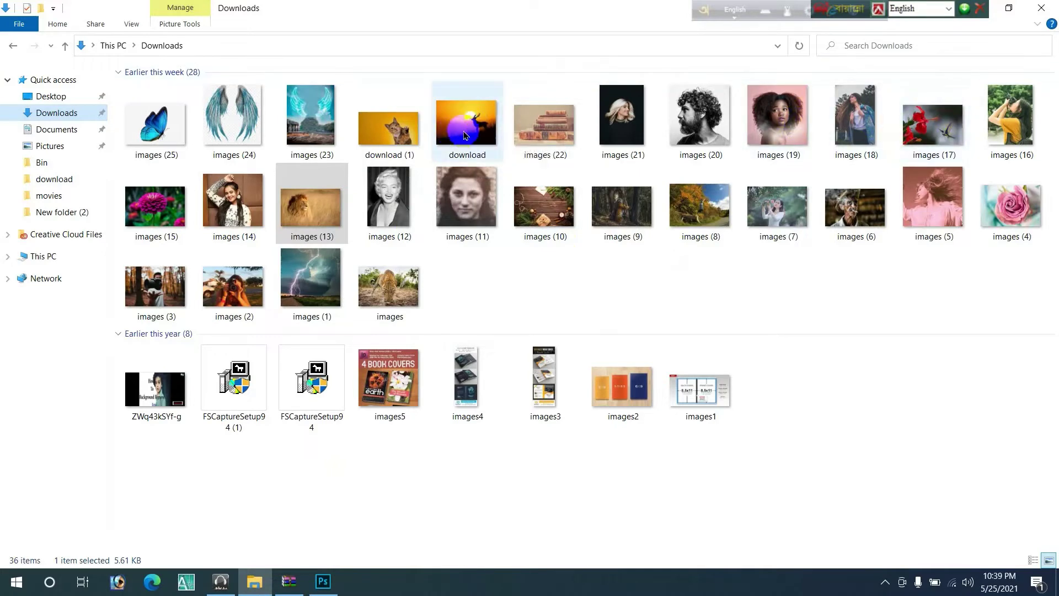
Step: Drag the 'download' deer sunset photo from Downloads onto the Photoshop cover document
mouse_move(467, 128)
left_mouse_down()
mouse_move(489, 416)
mouse_move(350, 568)
mouse_move(324, 574)
mouse_move(448, 438)
mouse_move(526, 318)
left_mouse_up()
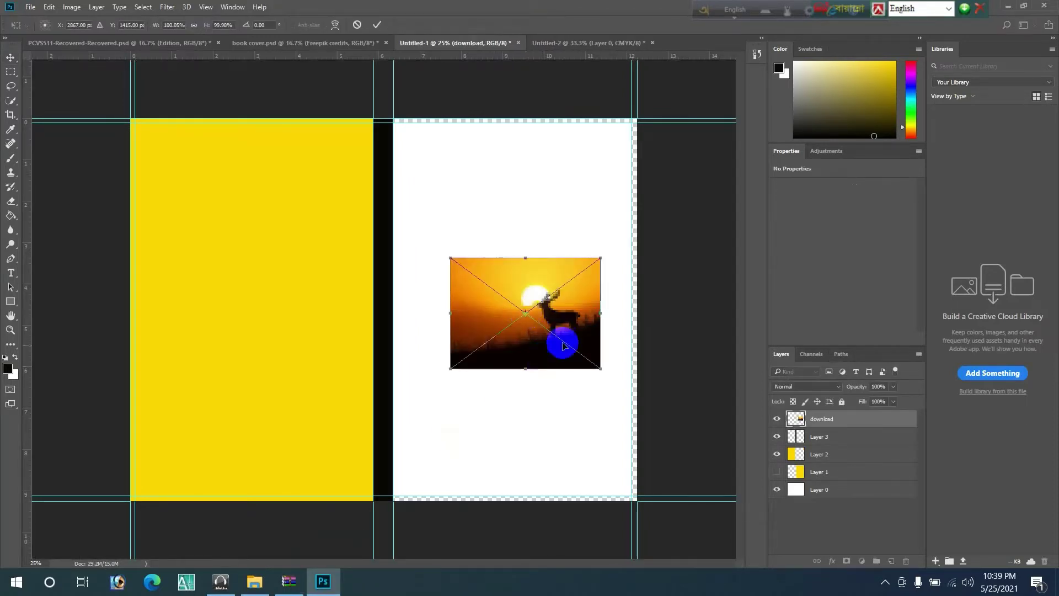
Step: Commit the placed deer photo as a smart object near the top of the front cover
left_click_drag(525, 341, 522, 248)
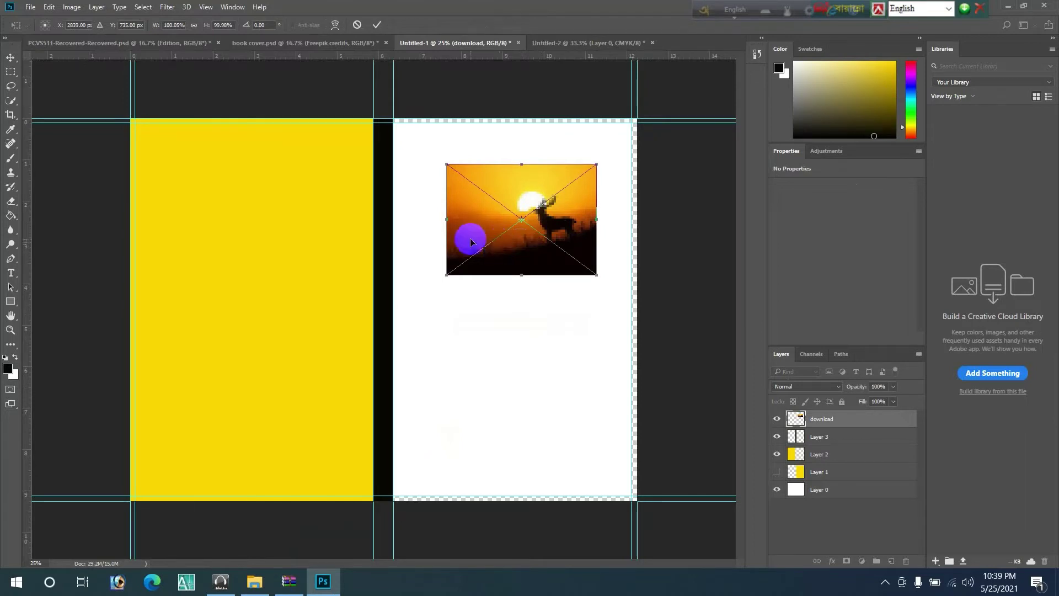
left_click(12, 70)
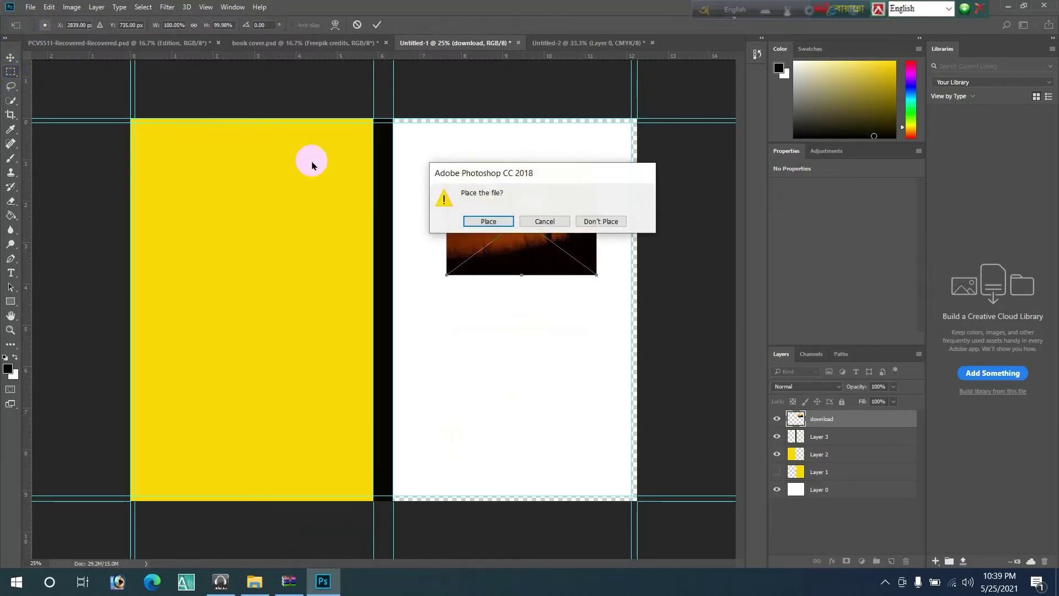
left_click(489, 221)
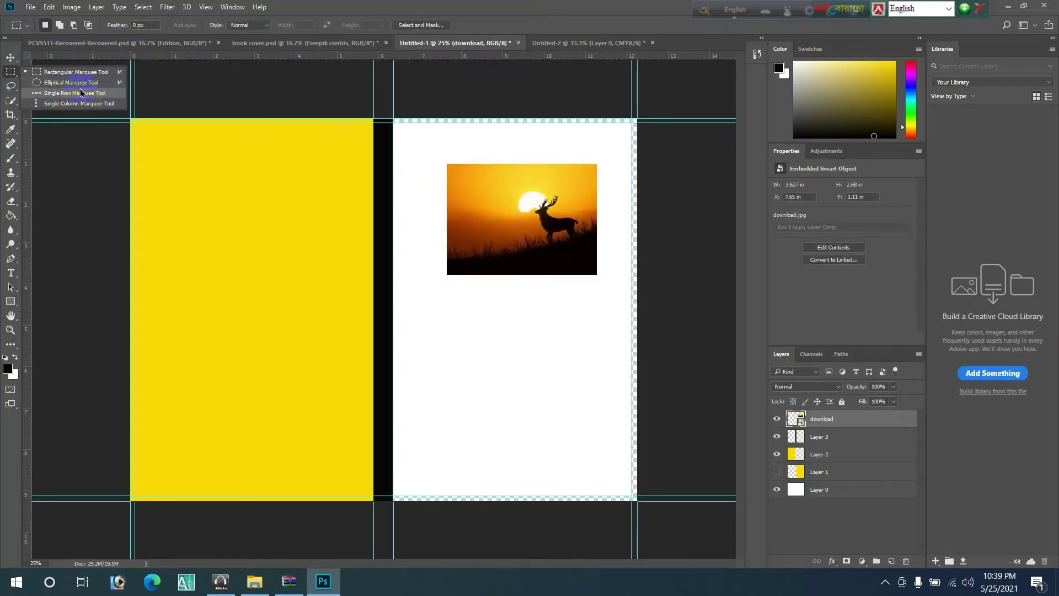
left_click(72, 178)
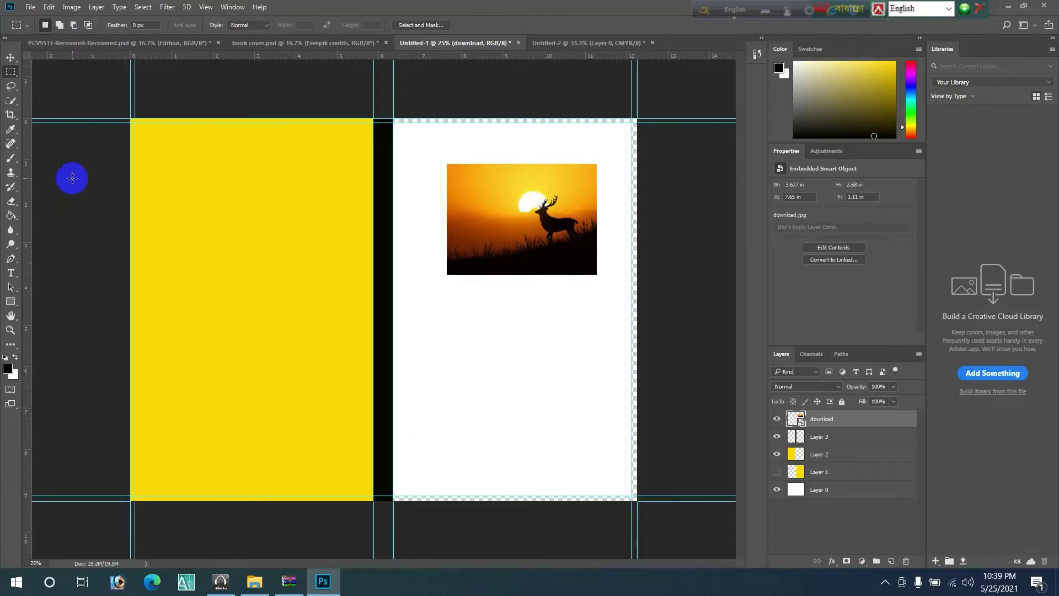
left_click(491, 208)
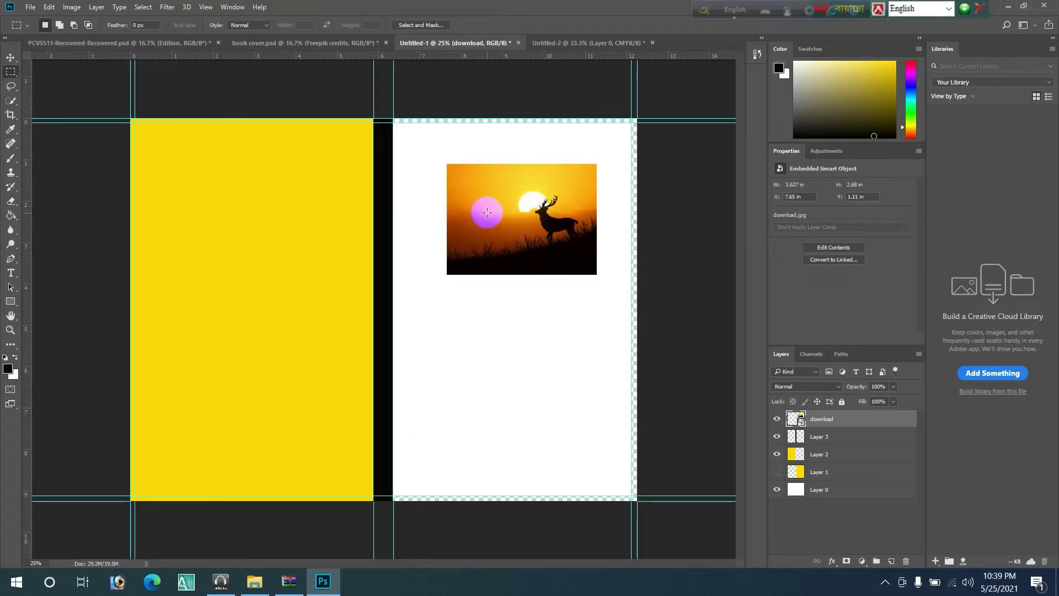
left_click(11, 57)
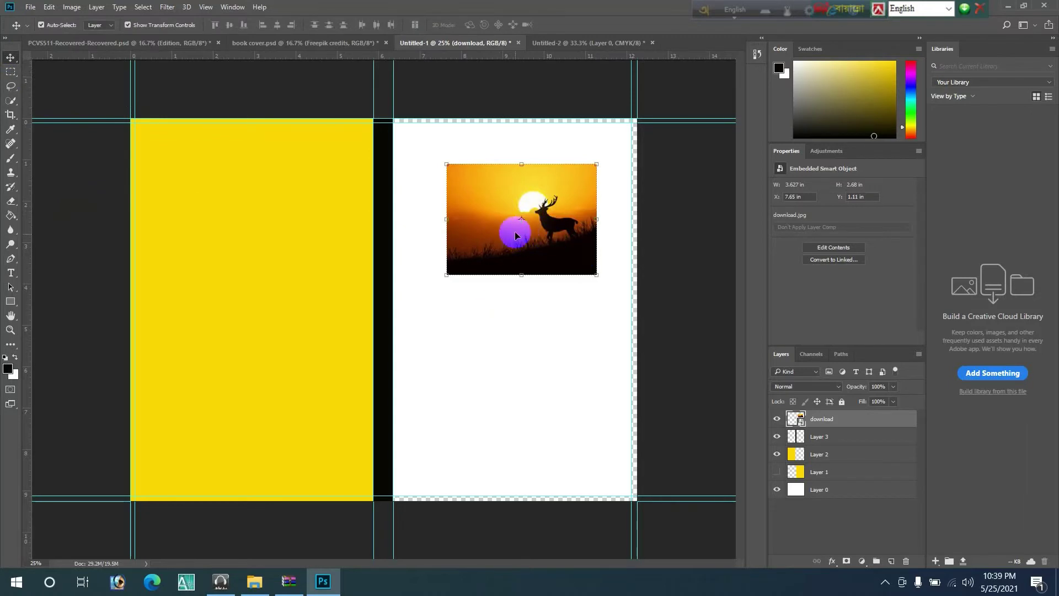
Step: Scale the deer photo to 5.897 × 10.727 in, covering the front cover between the guides
left_click_drag(523, 245, 513, 225)
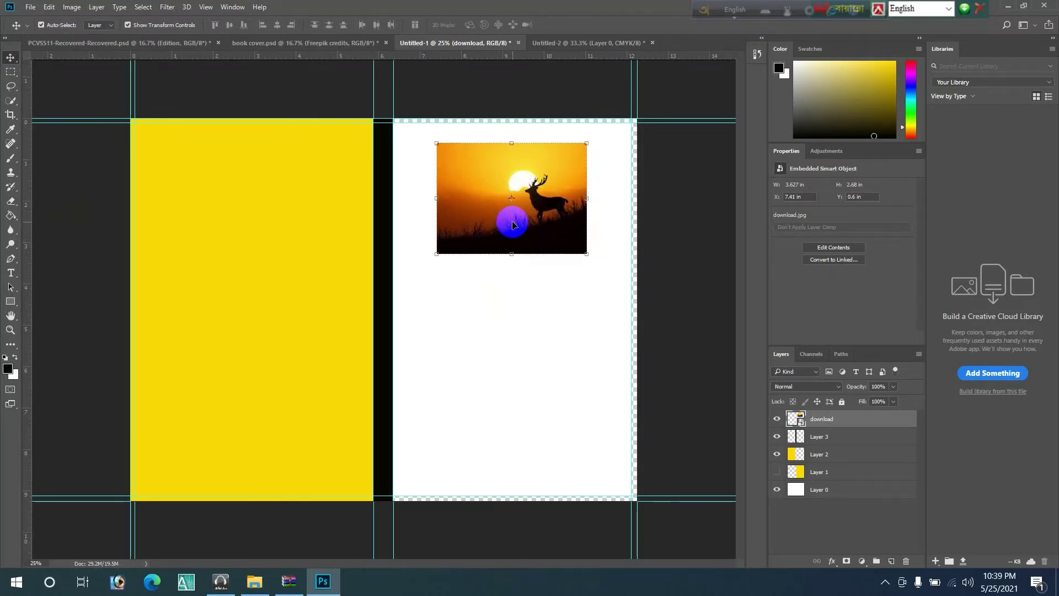
left_click_drag(587, 254, 619, 284)
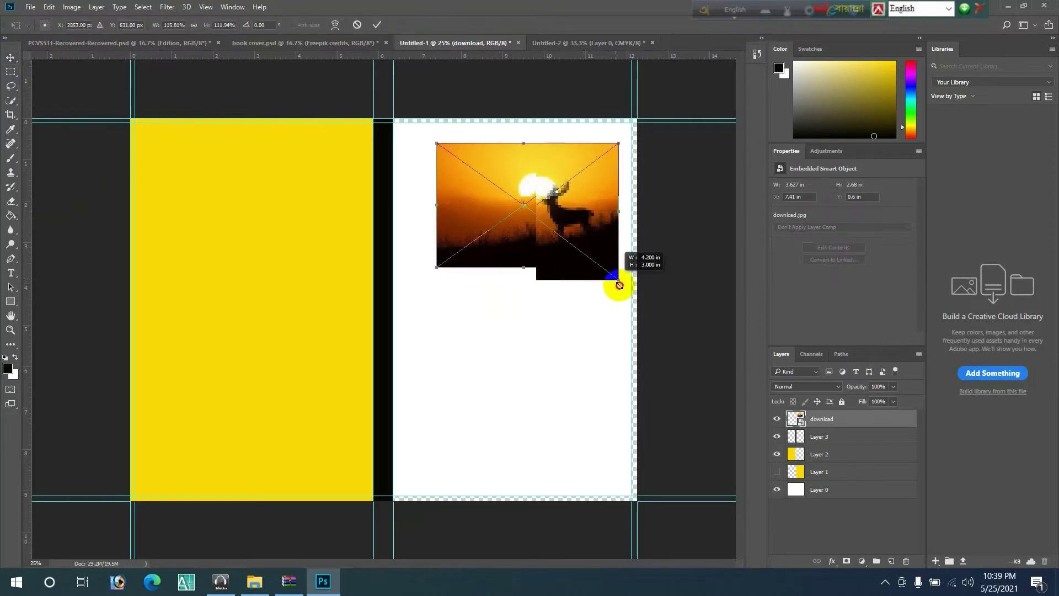
left_click_drag(619, 284, 618, 296)
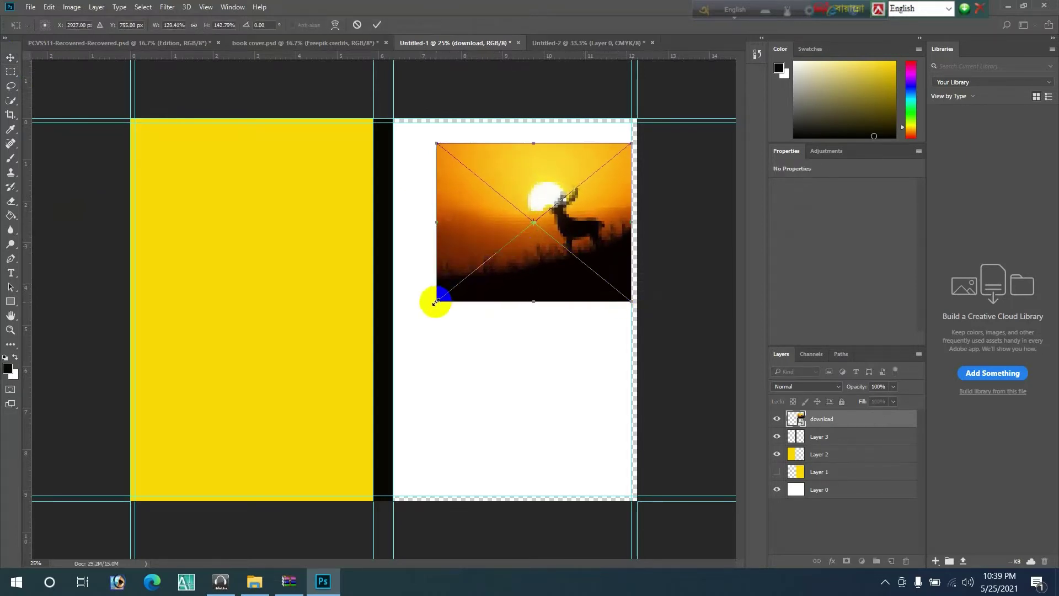
left_click_drag(437, 301, 394, 336)
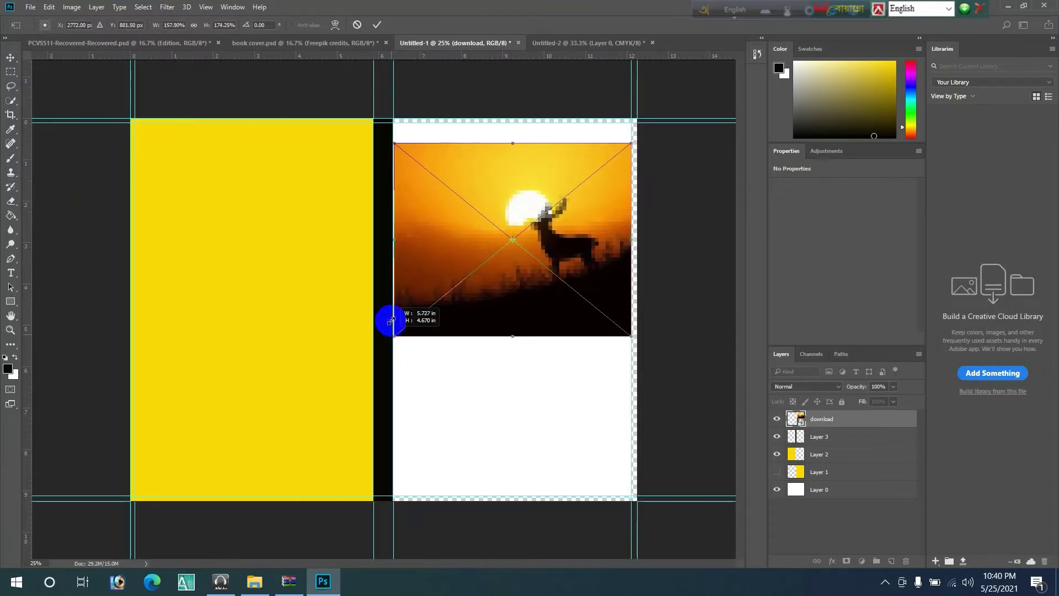
left_click_drag(513, 143, 513, 119)
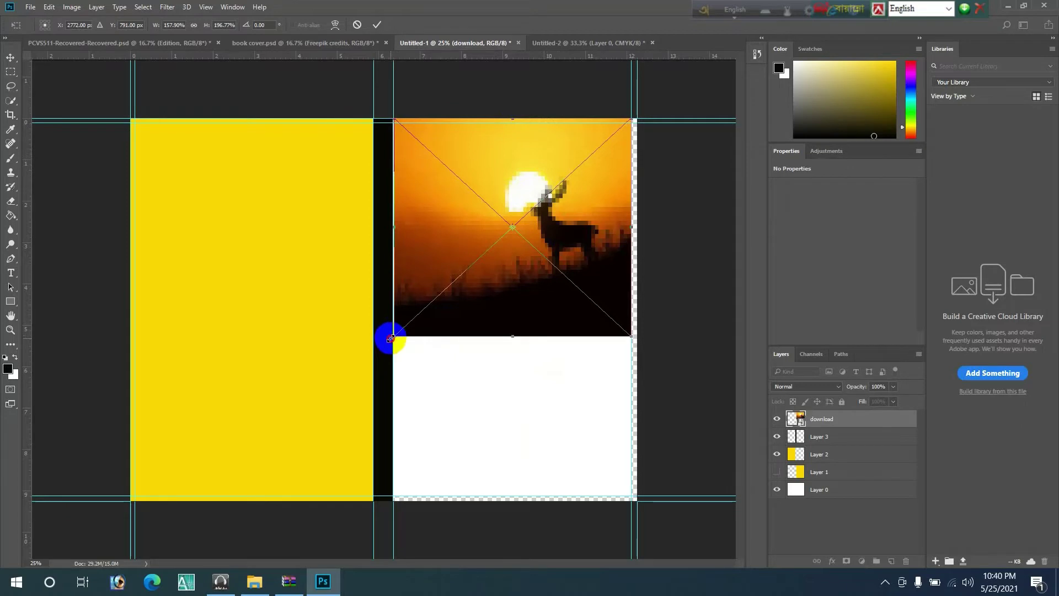
left_click_drag(388, 341, 383, 343)
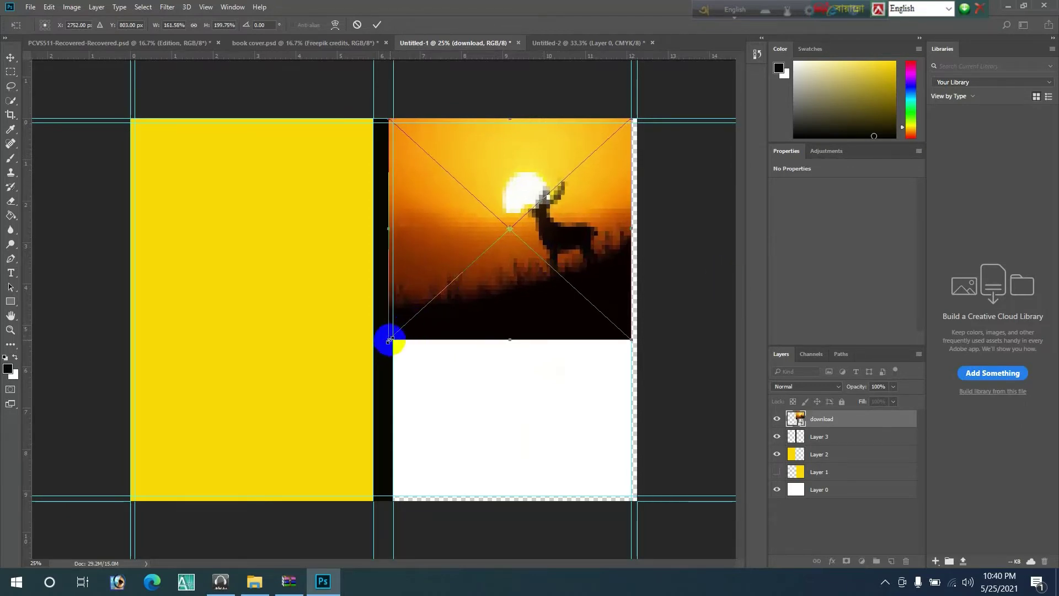
left_click_drag(390, 339, 393, 340)
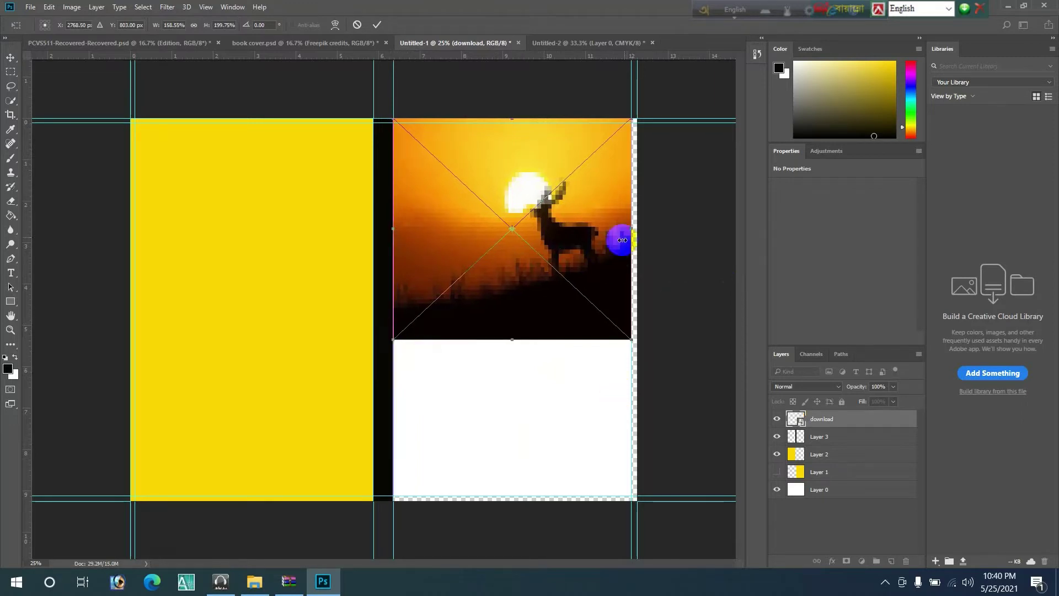
left_click_drag(630, 230, 637, 230)
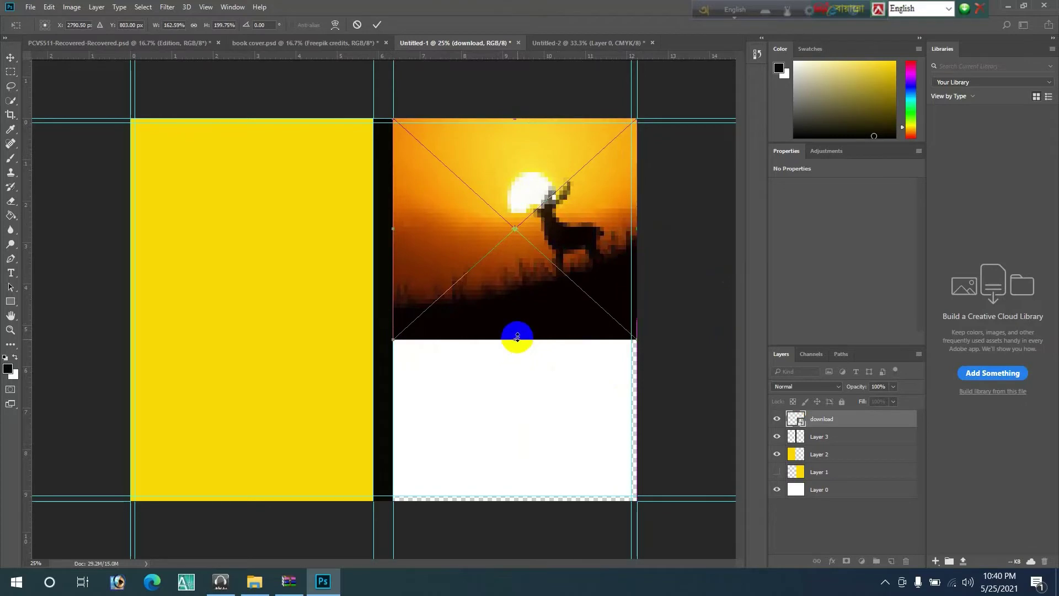
left_click_drag(516, 339, 515, 520)
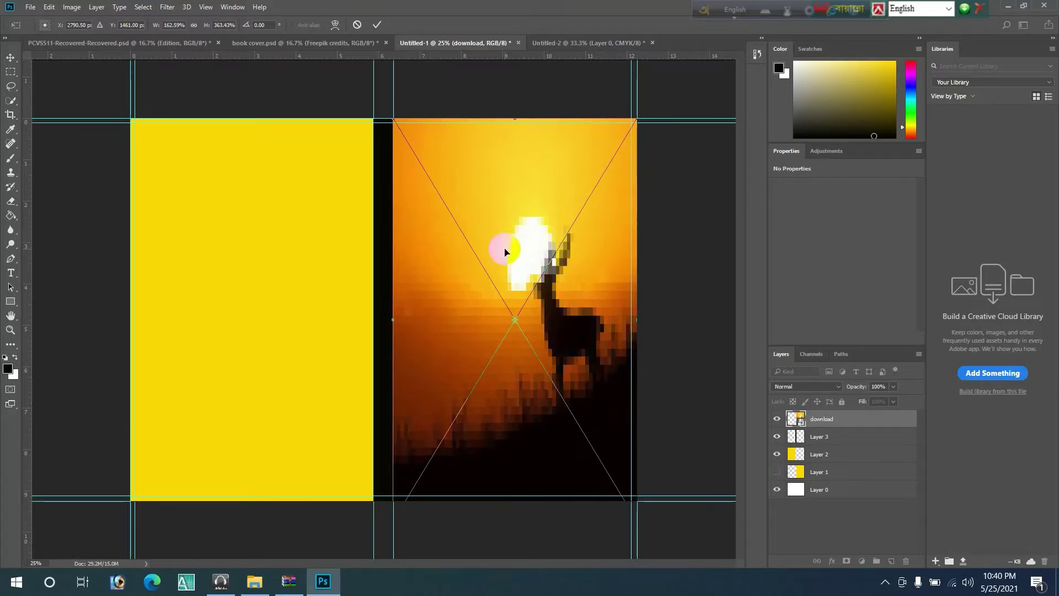
left_click_drag(513, 113, 525, 75)
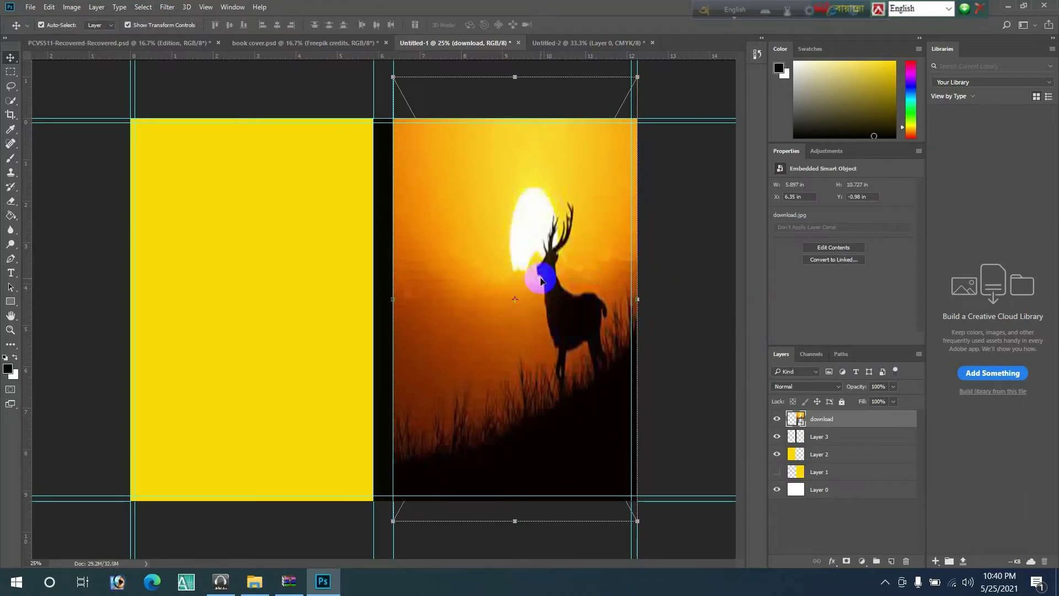
Step: Apply the photo's new size and hide the yellow back-cover fill layer
left_click(508, 279)
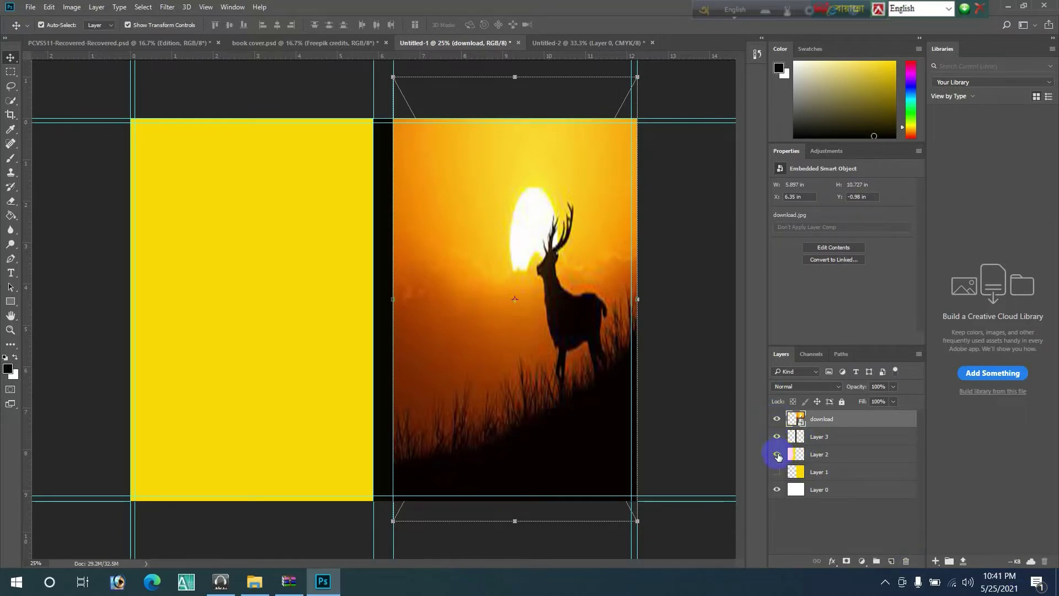
left_click(777, 455)
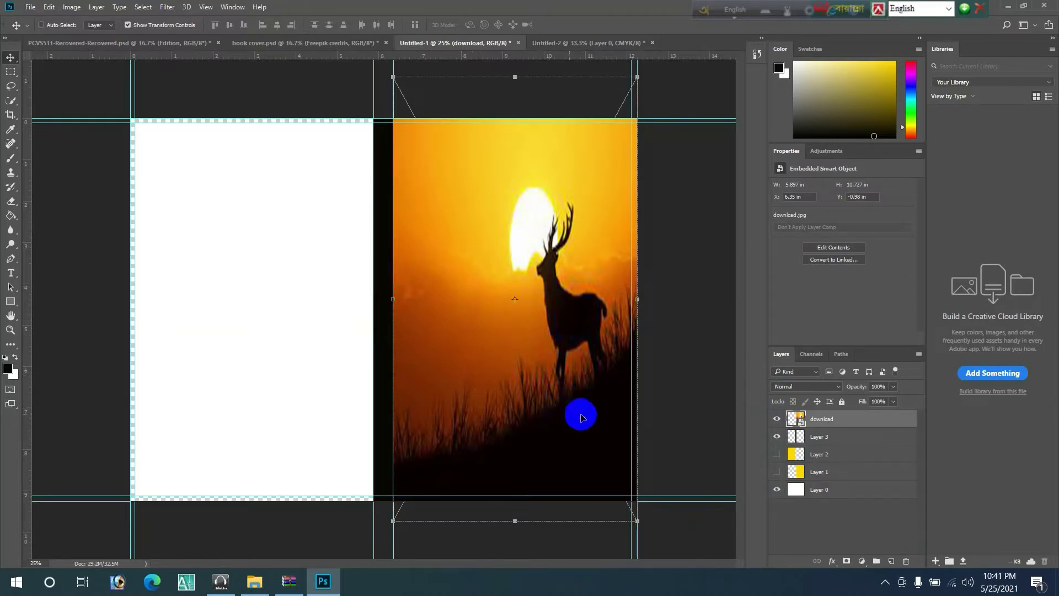
left_click(680, 355)
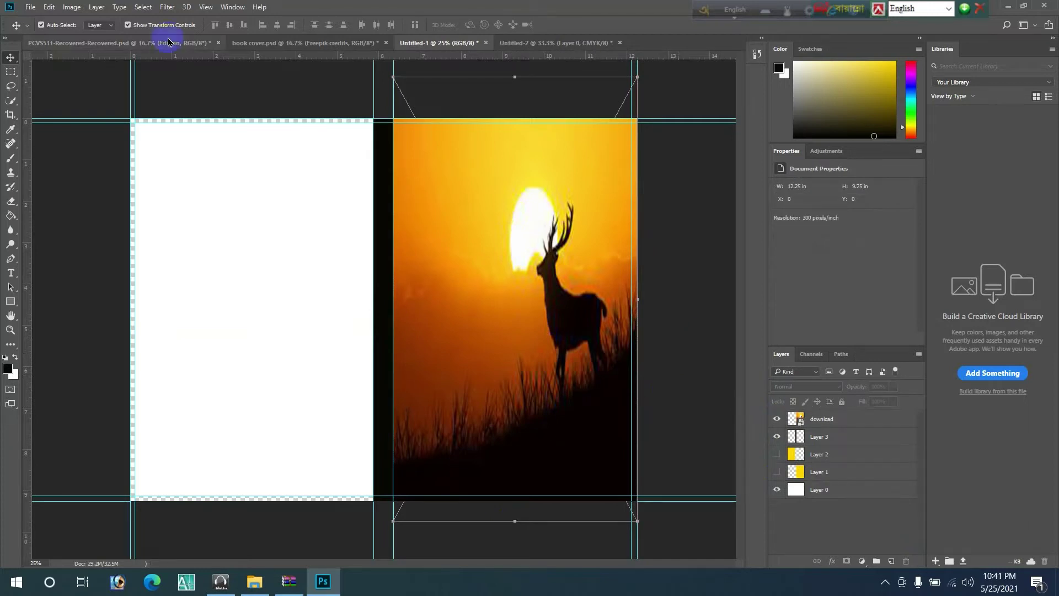
Step: Turn off Show Transform Controls and reselect the deer photo layer
left_click(128, 25)
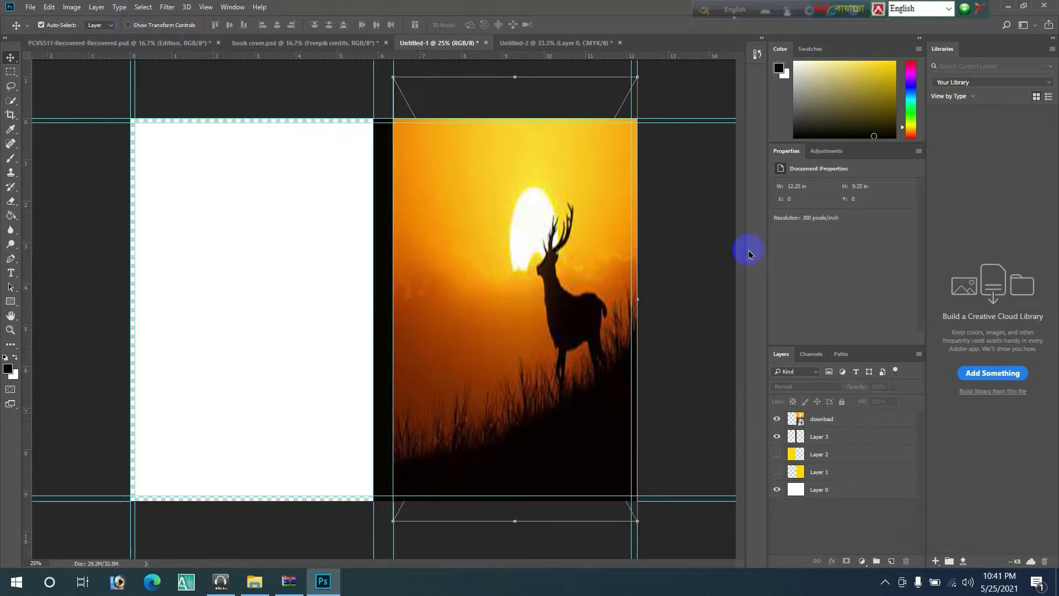
left_click(583, 249)
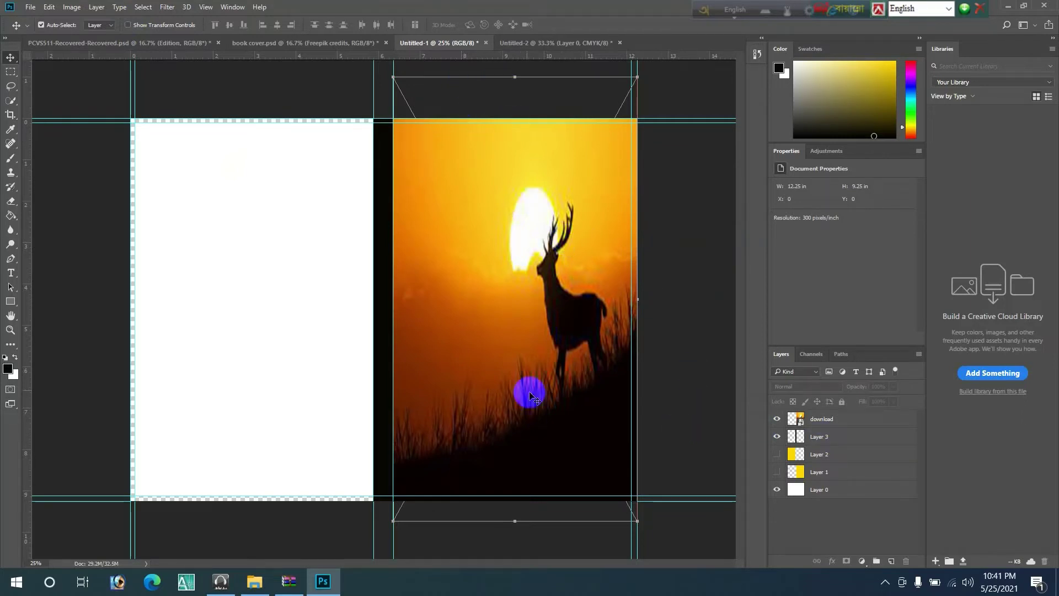
left_click(838, 421)
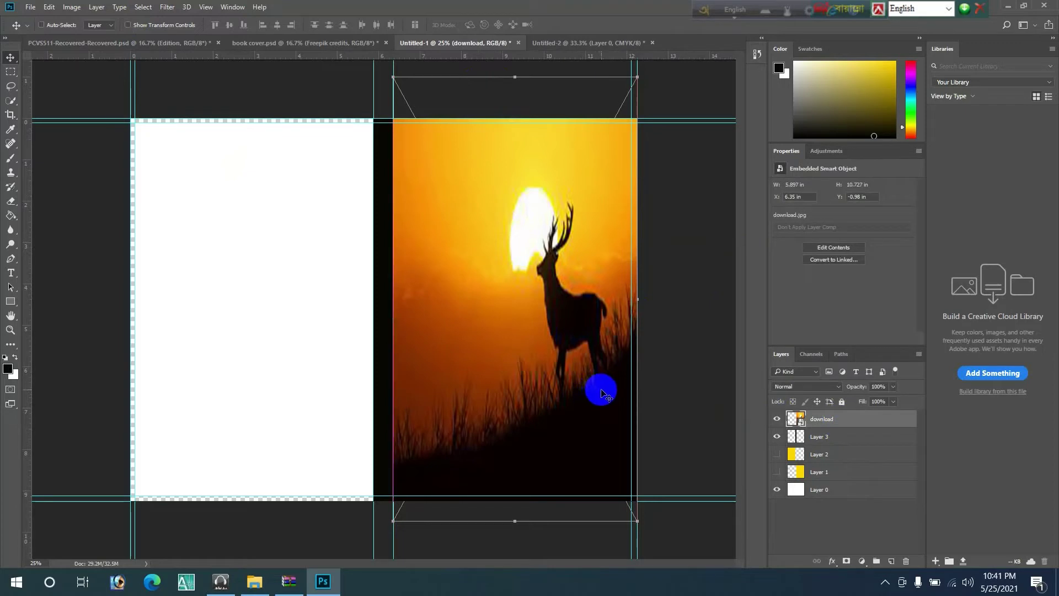
left_click(676, 342, "ctrl")
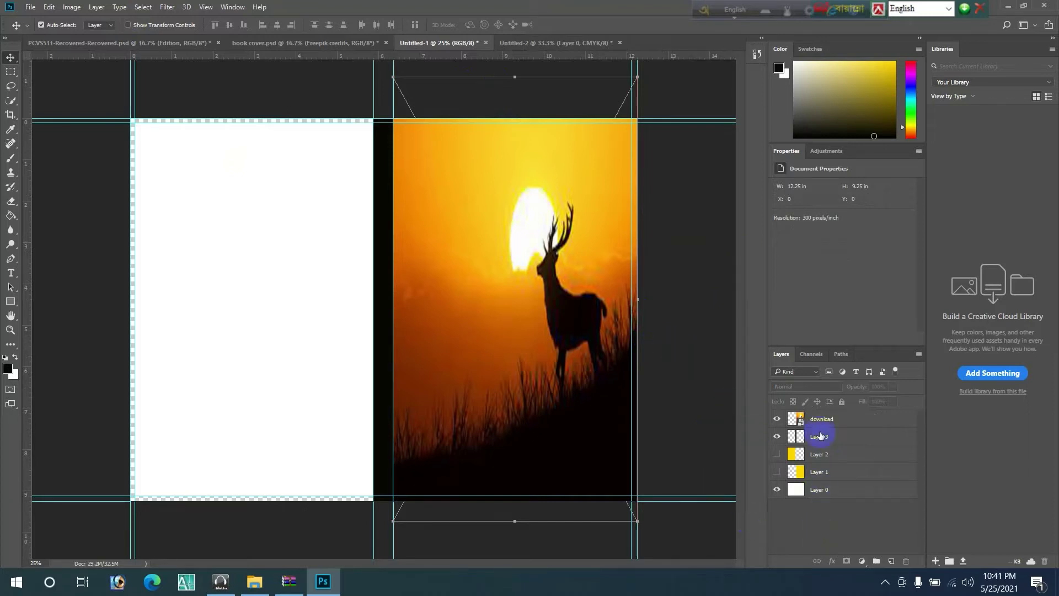
left_click(855, 423)
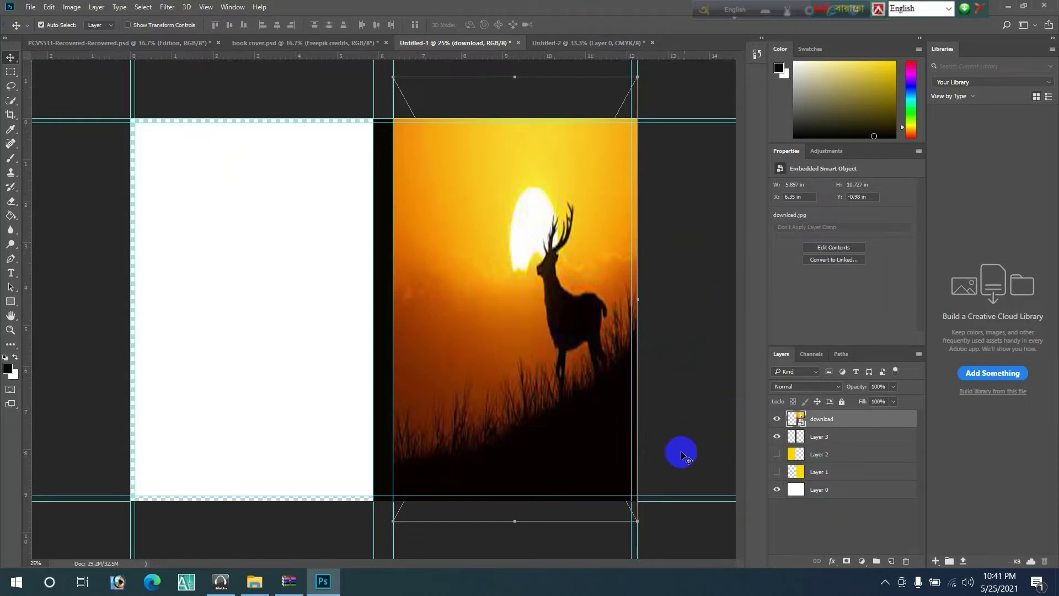
Step: Add a Myriad Pro Bold 12 pt text layer reading THE Animal on the deer cover
left_click(11, 272)
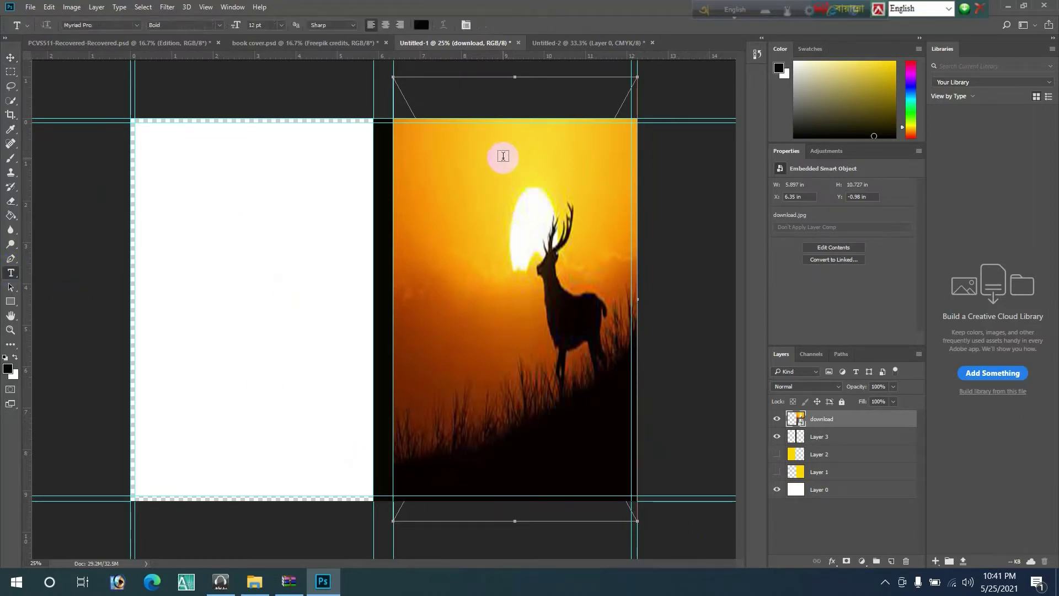
left_click(474, 171)
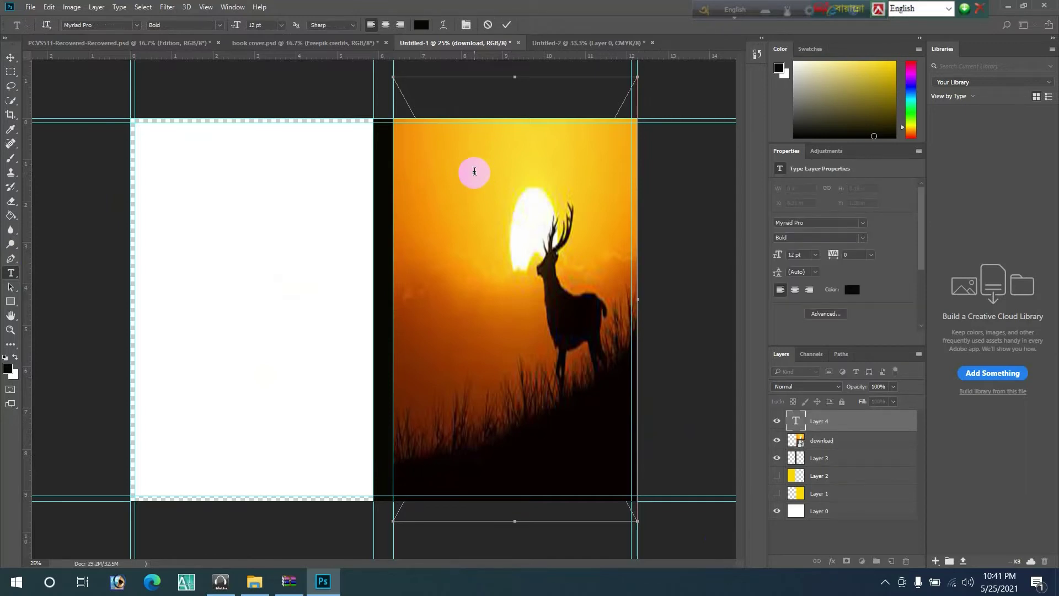
type("H")
type("E")
left_click(512, 96)
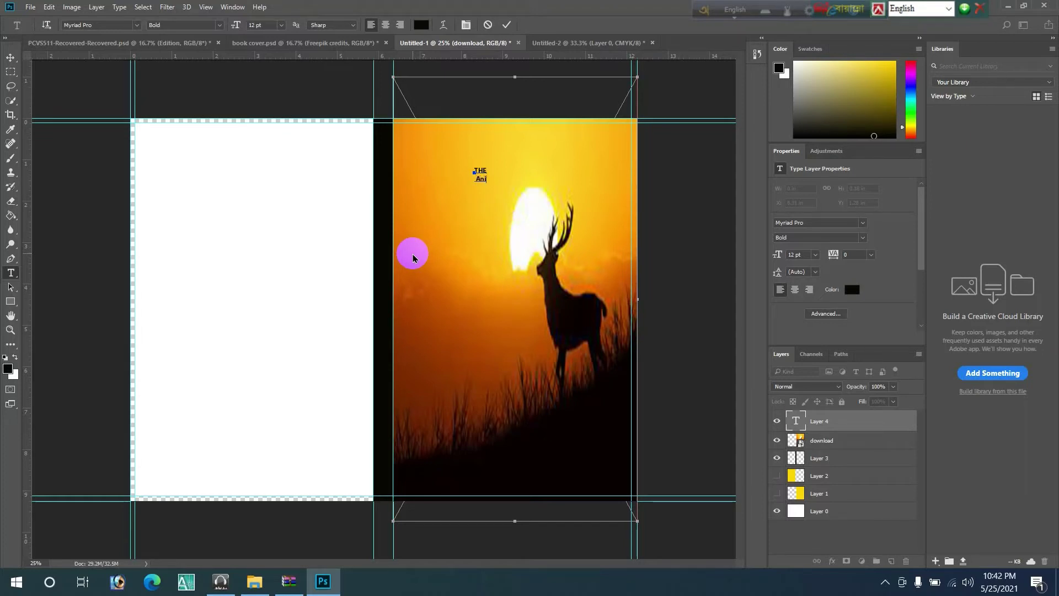
type("mal")
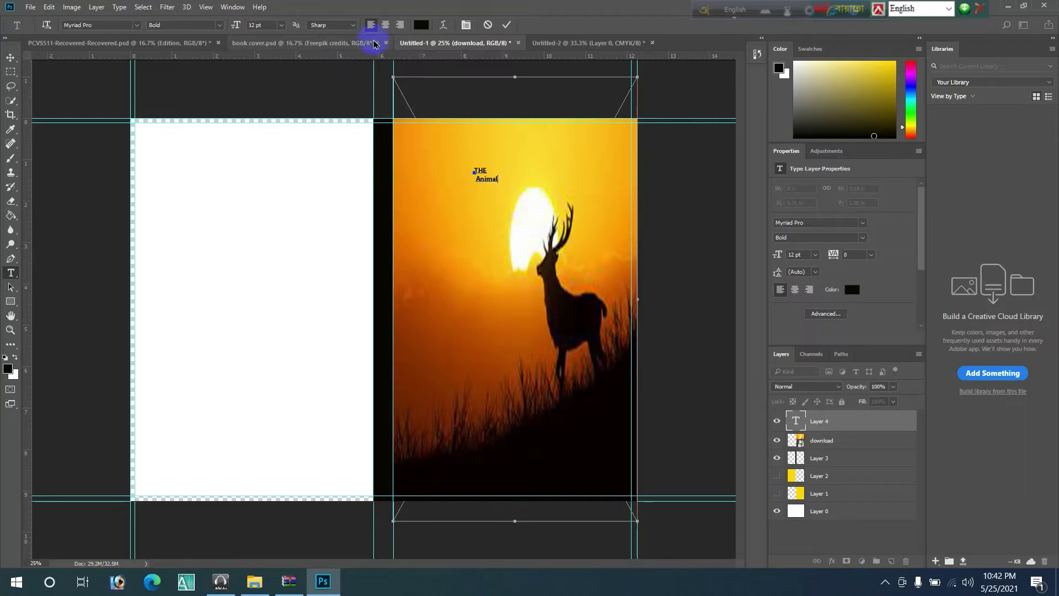
Step: Try centre and left alignment, then trim the title text down to just THE
left_click(385, 25)
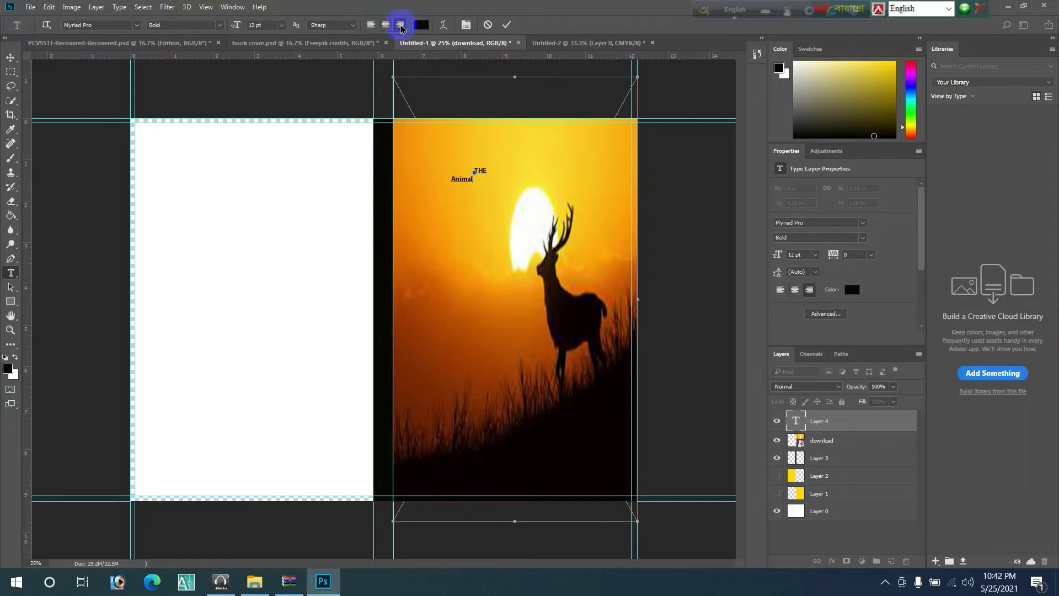
left_click(369, 24)
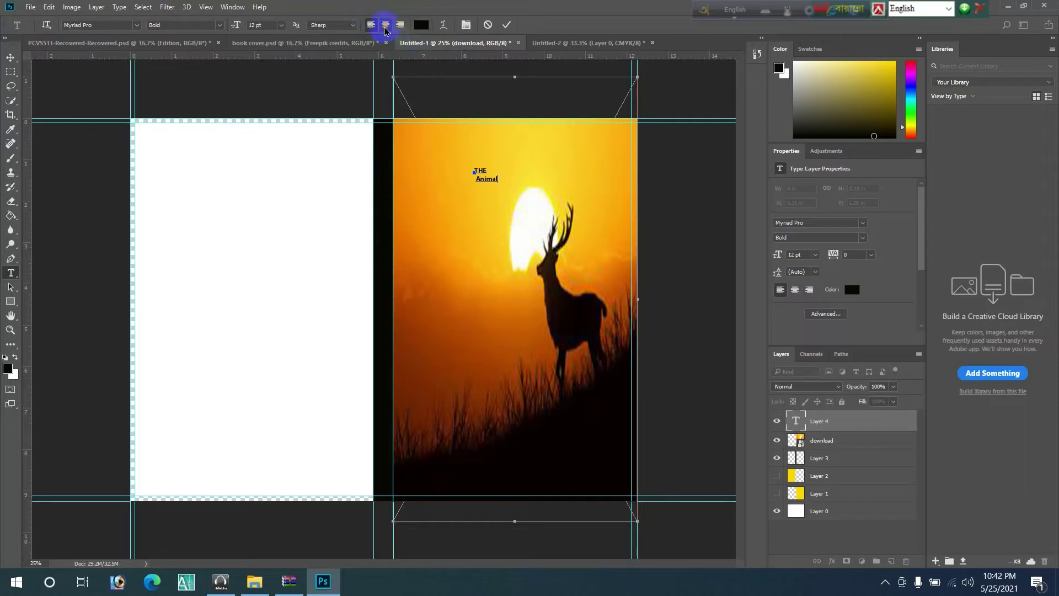
left_click(385, 26)
left_click(371, 25)
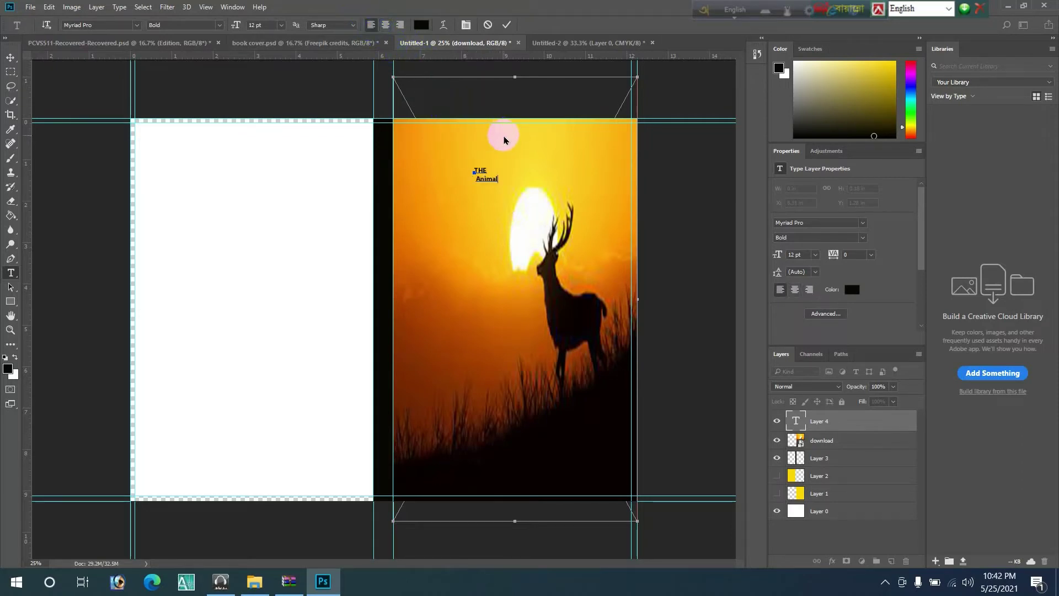
key("BackSpace")
key("BackSpace")
key("BackSpace")
key("BackSpace")
key("BackSpace")
key("BackSpace")
key("Return")
Step: Commit the THE title and start a new text box just below it
left_click(10, 57)
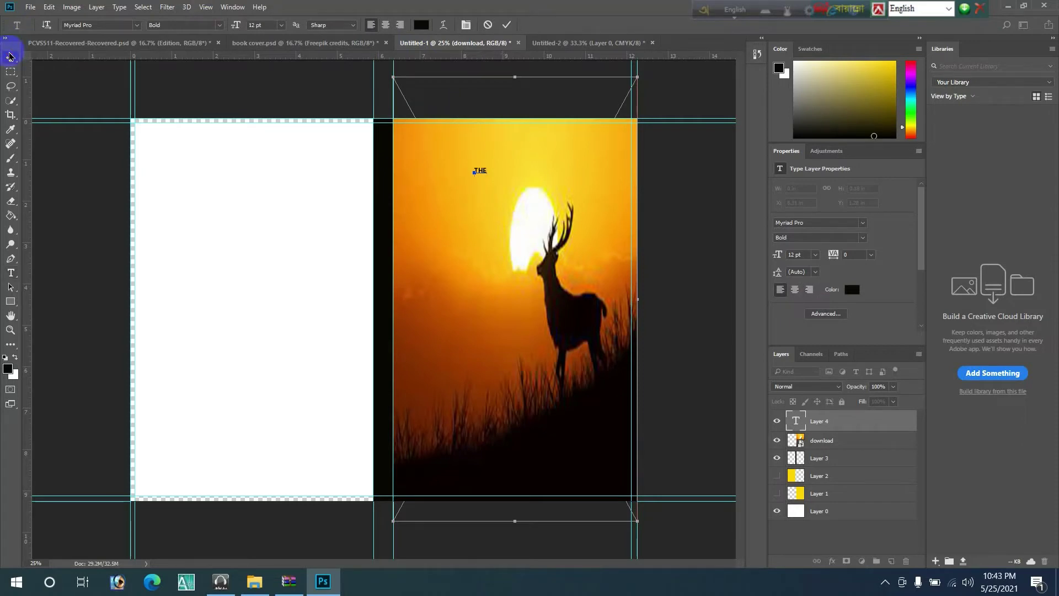
left_click(193, 199)
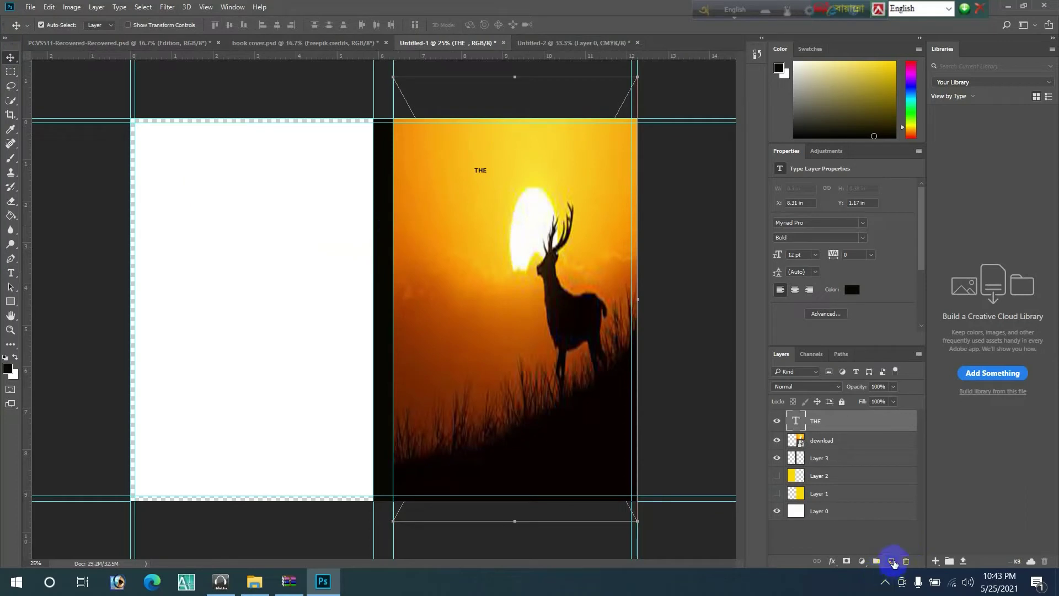
left_click(892, 561)
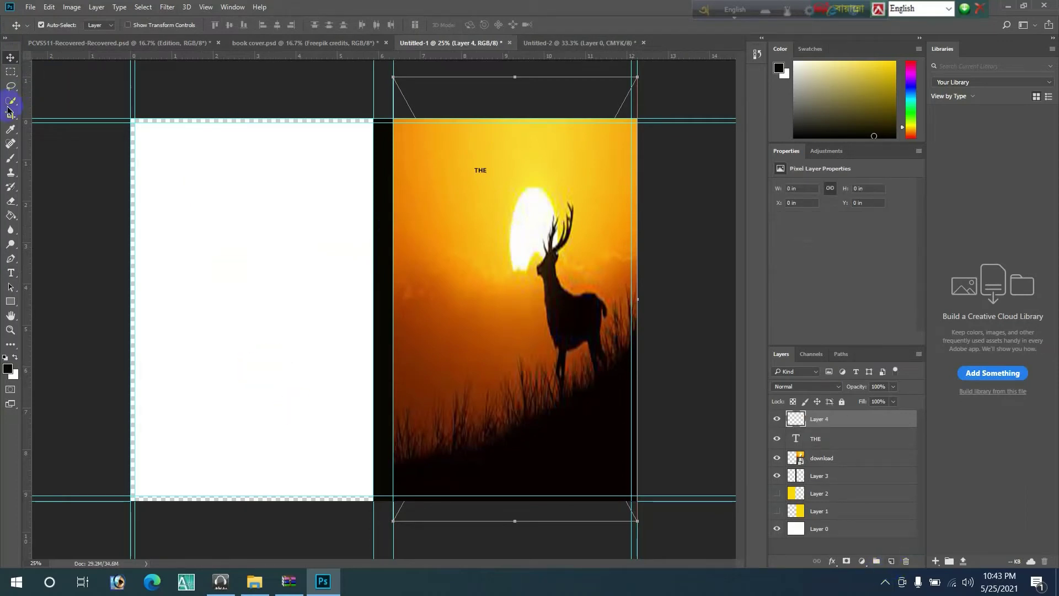
left_click(10, 272)
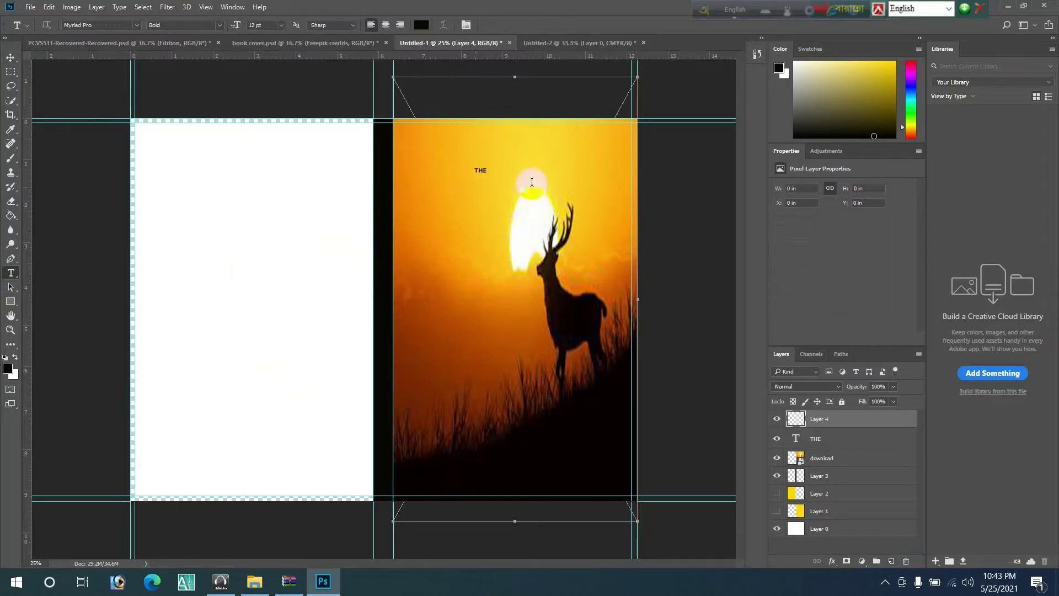
left_click(532, 182)
type("Ani")
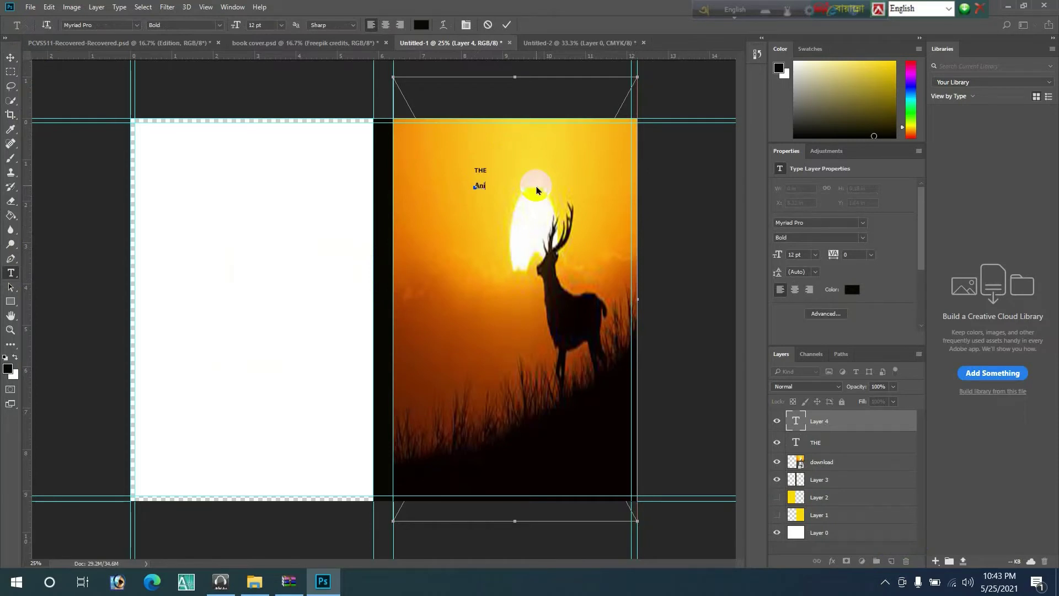
Step: Type 'Animal' below THE, commit it, and turn on Show Transform Controls
type("mal")
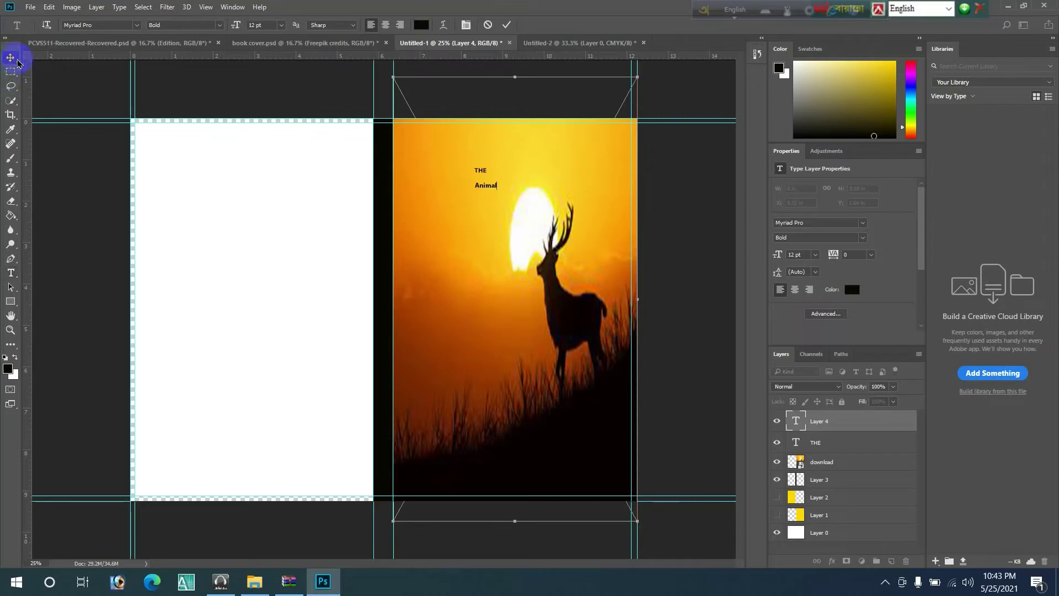
key("ctrl+Return")
key("v")
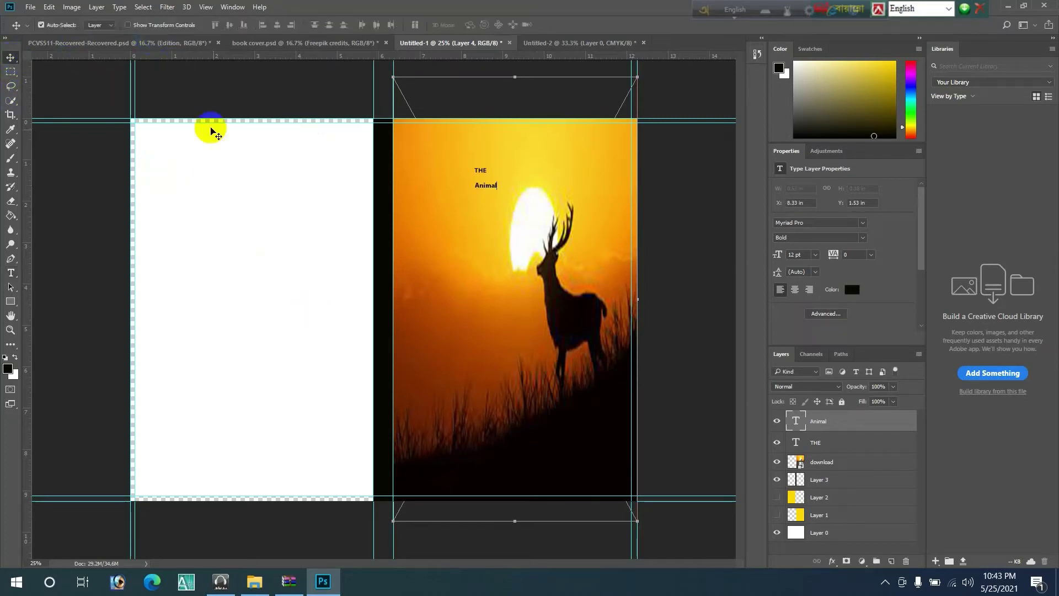
left_click(128, 25)
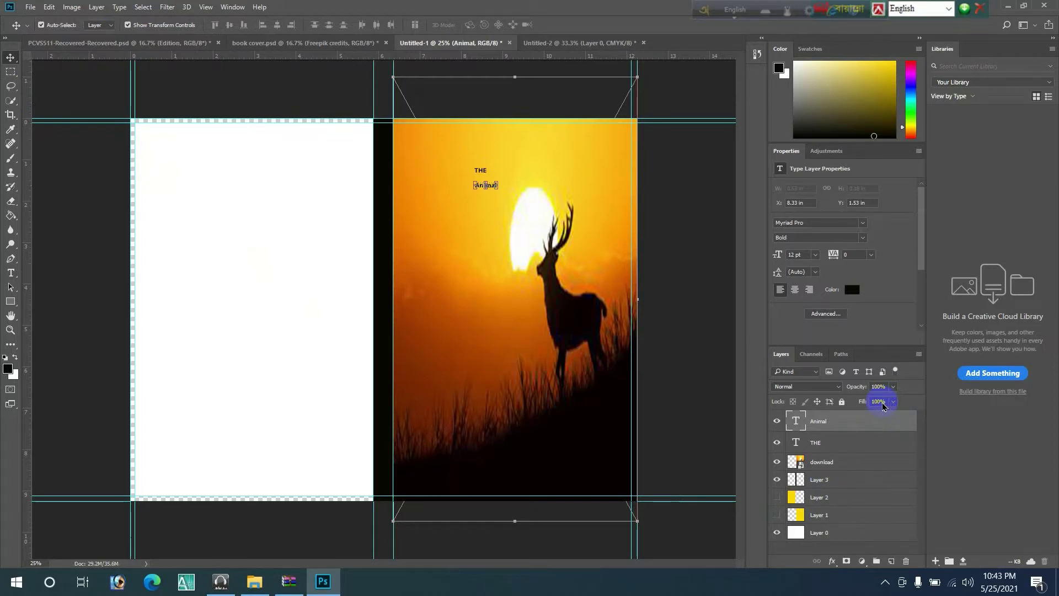
left_click(474, 165)
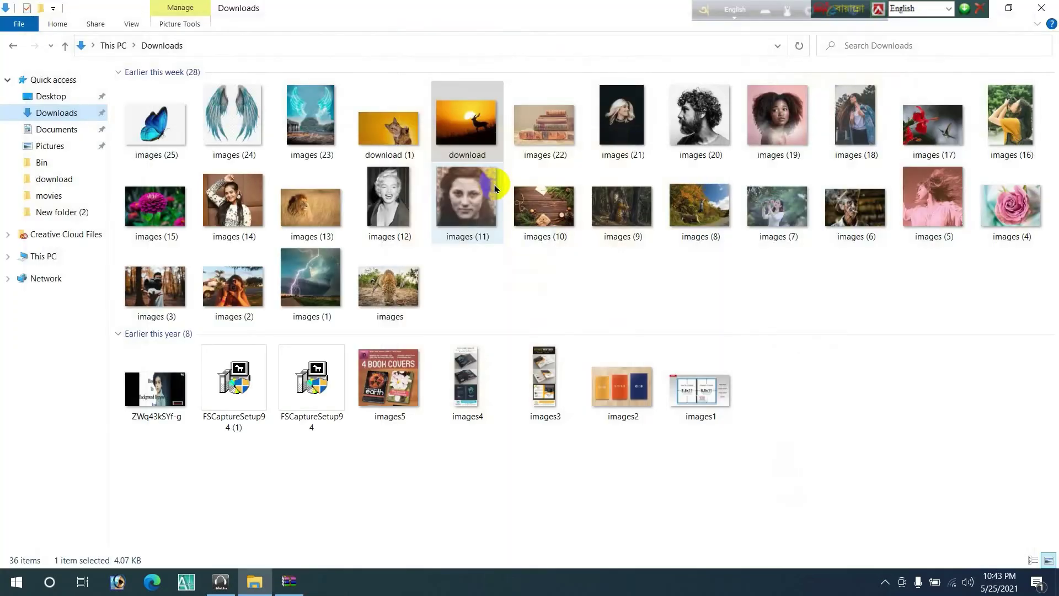
left_click(886, 582)
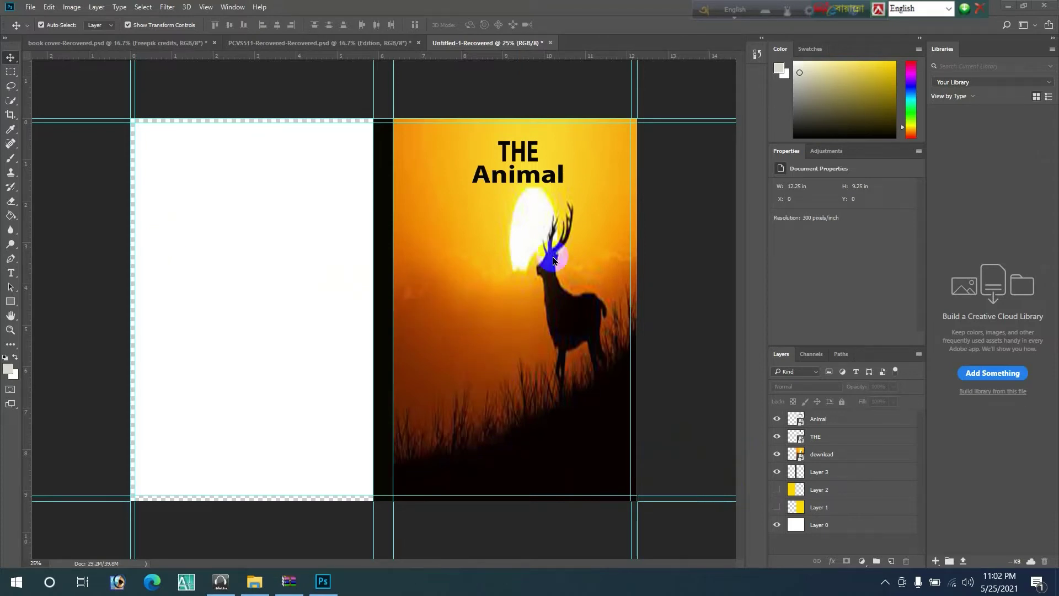
Step: Select Layer 3 and sample a dark tone from the deer with the Eyedropper
left_click(847, 475)
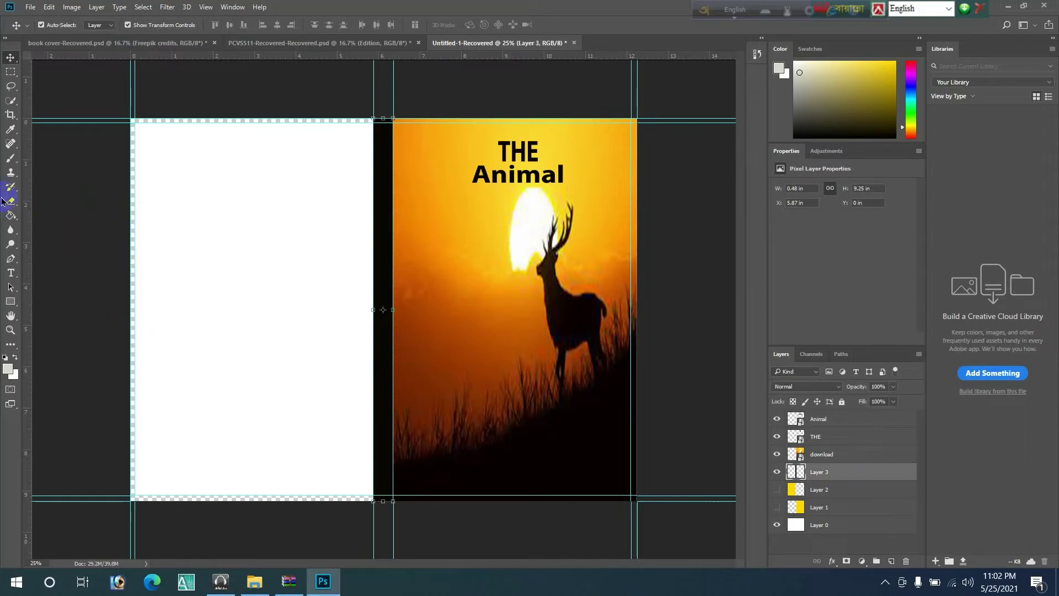
left_click(10, 130)
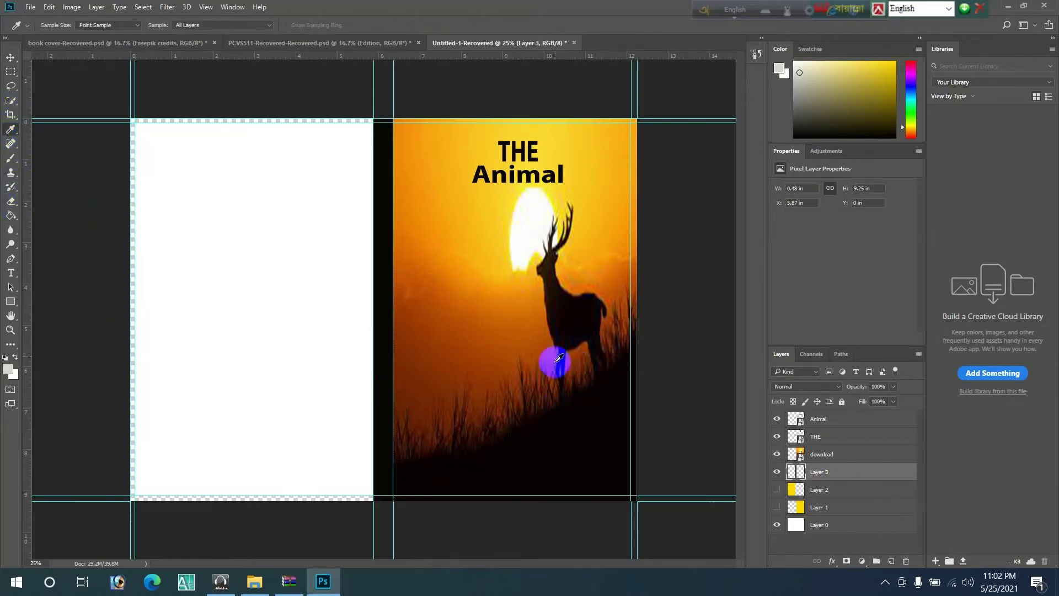
left_click(576, 315)
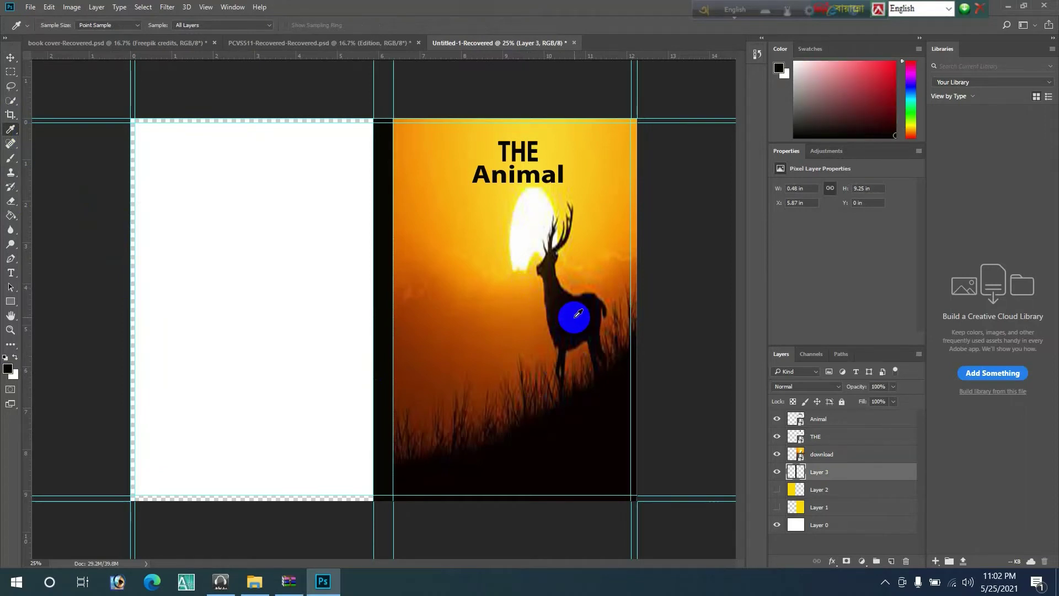
left_click(11, 216)
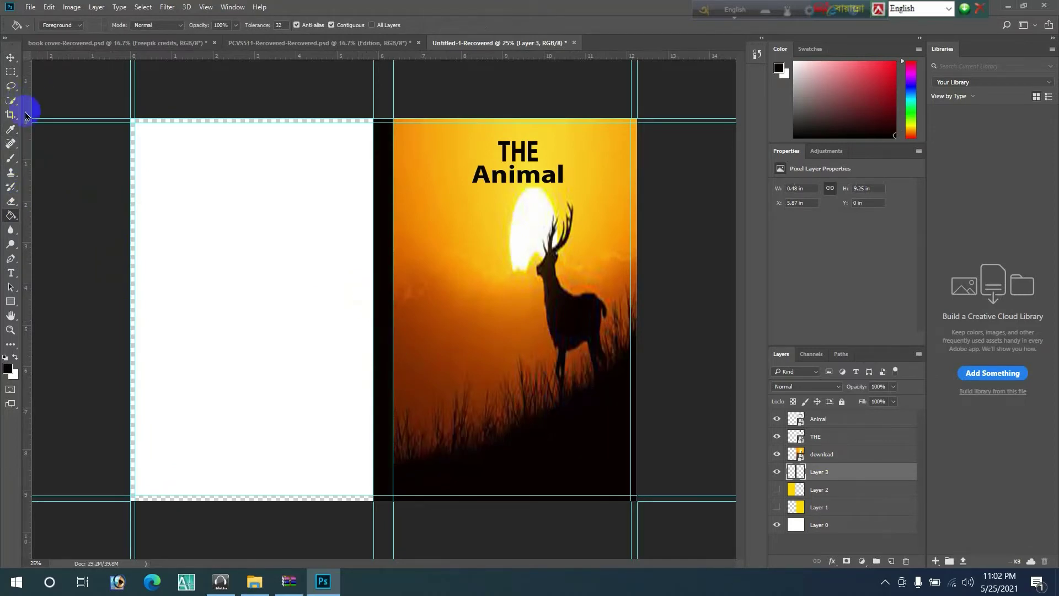
left_click(10, 129)
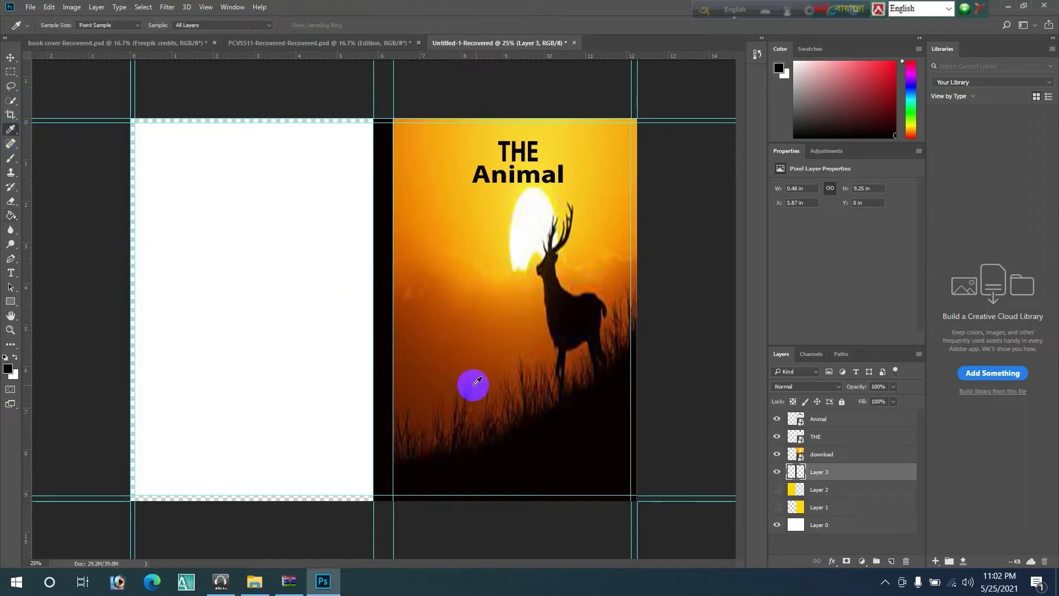
left_click(545, 267)
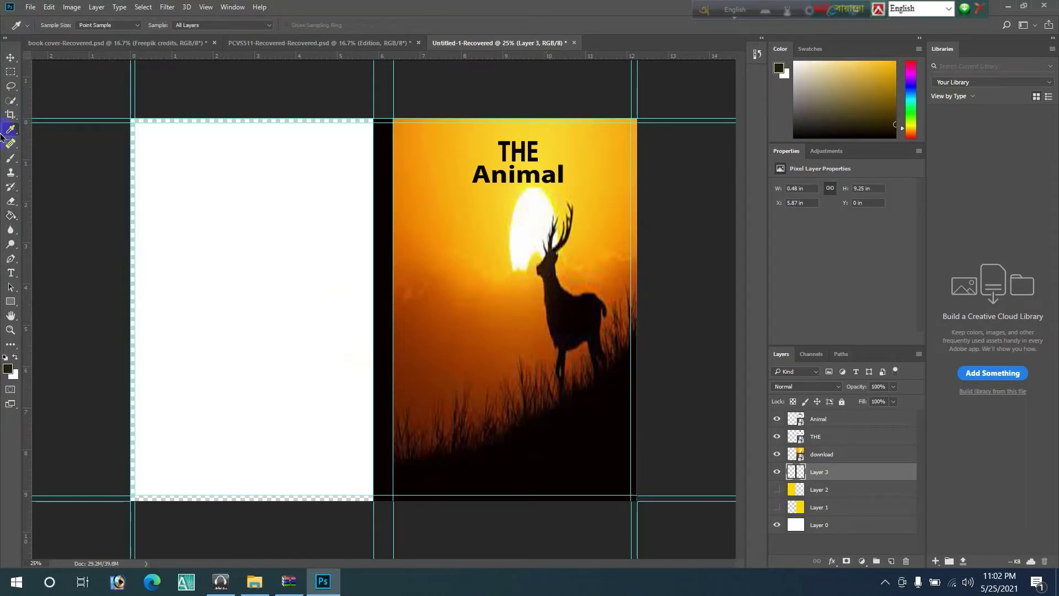
Step: Paint Bucket fill the spine strip with the sampled dark colour
left_click(15, 199)
left_click(11, 215)
left_click(419, 284)
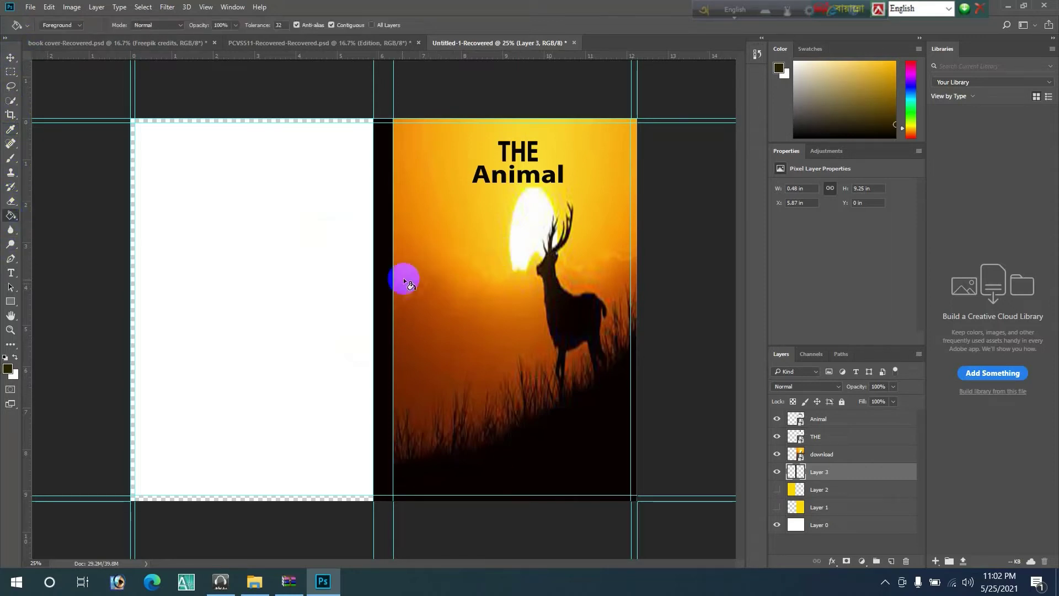
left_click(389, 286)
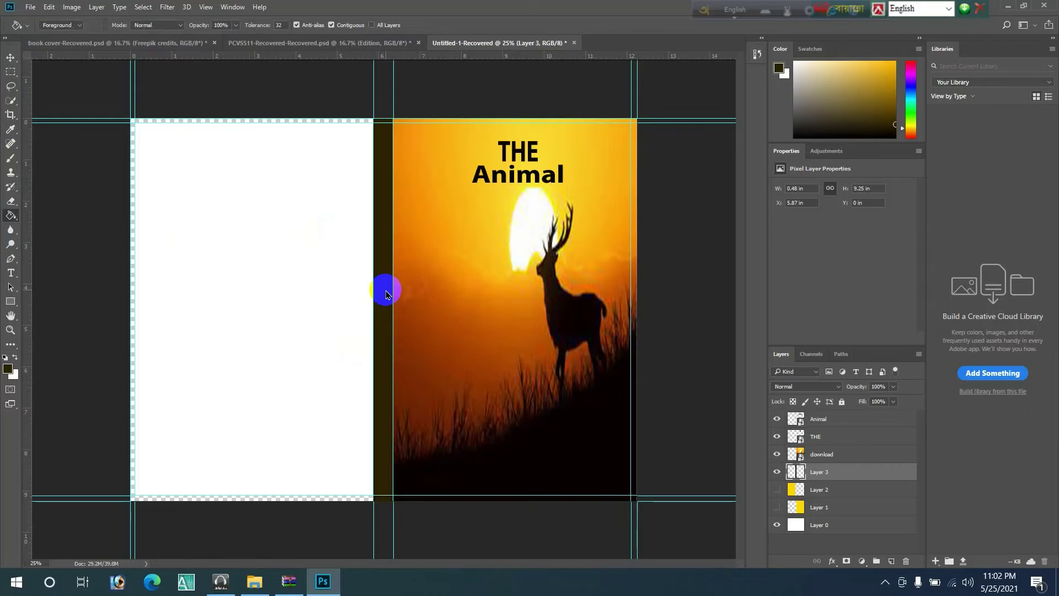
left_click(602, 329)
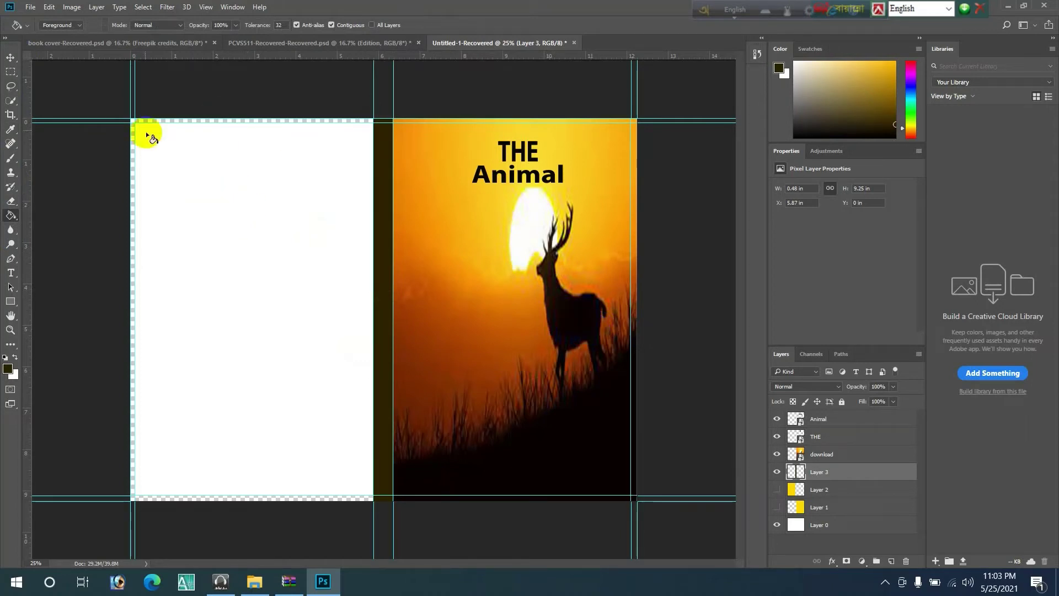
left_click(10, 58)
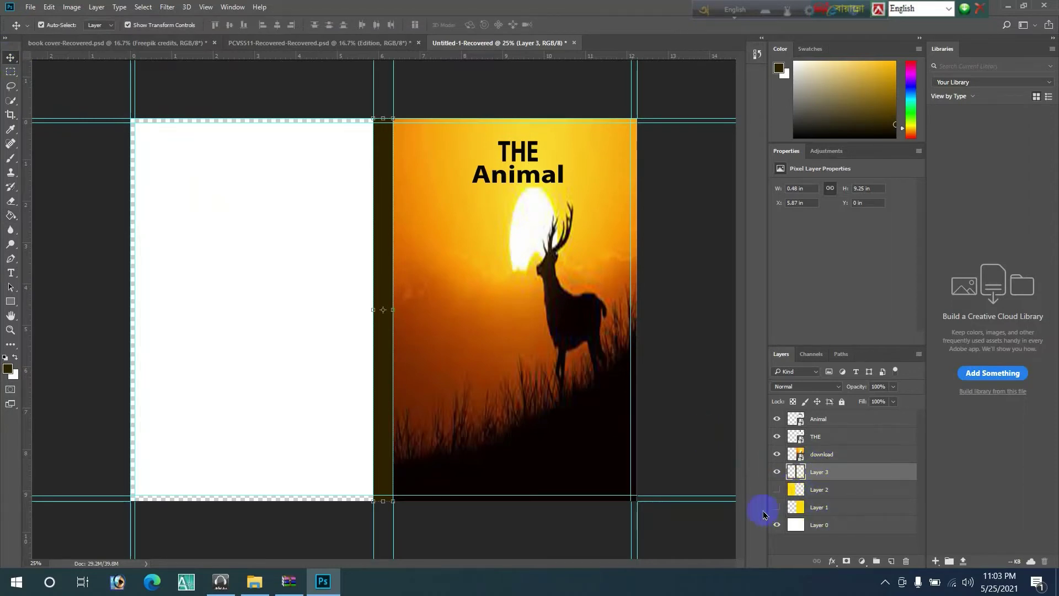
Step: Toggle the visibility of Layer 1 and the yellow left-page layer to compare them
left_click(776, 490)
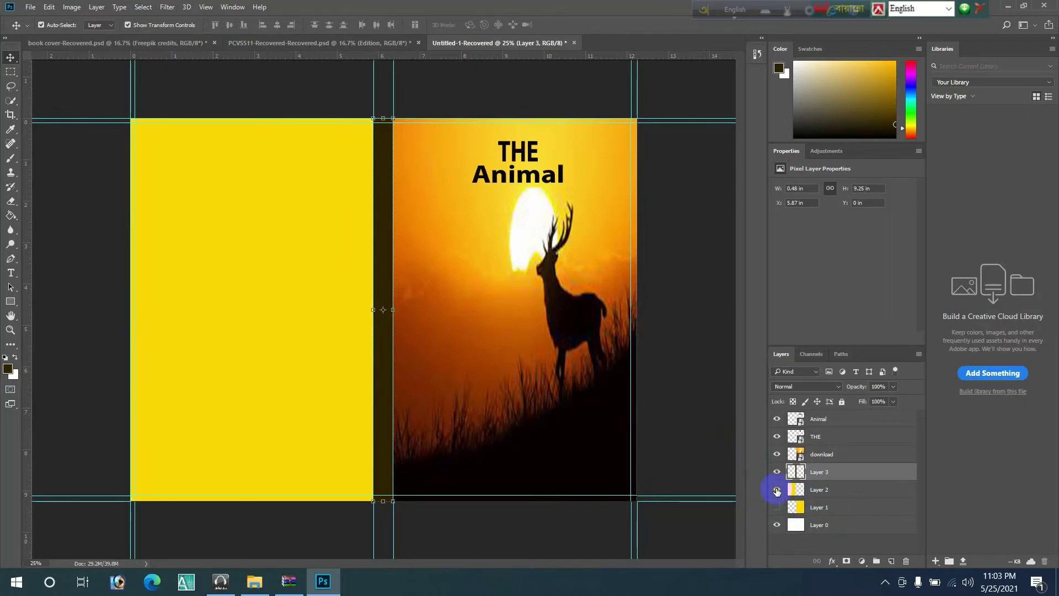
left_click(777, 491)
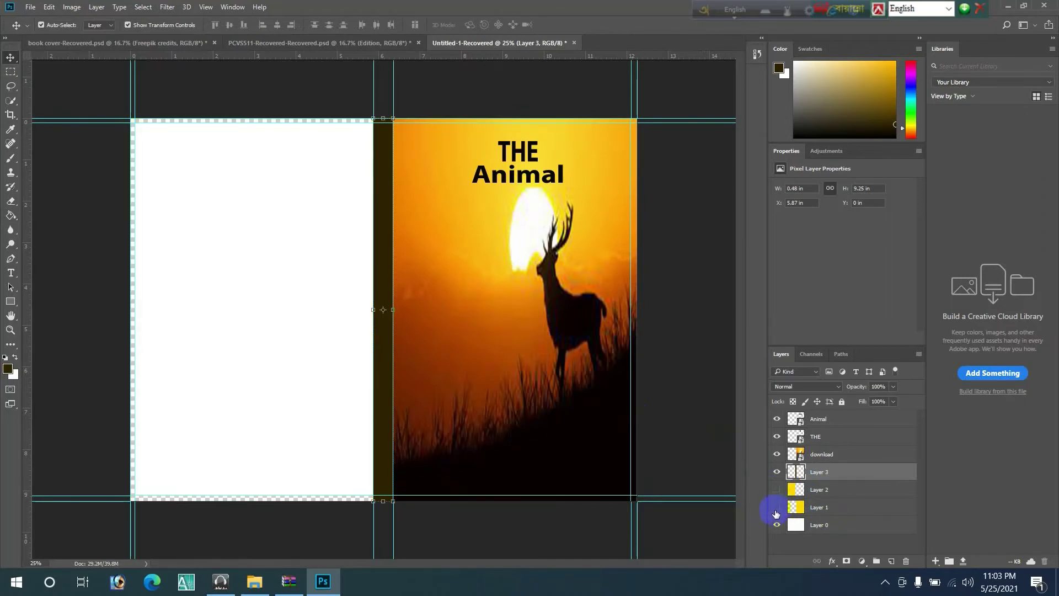
left_click(267, 347)
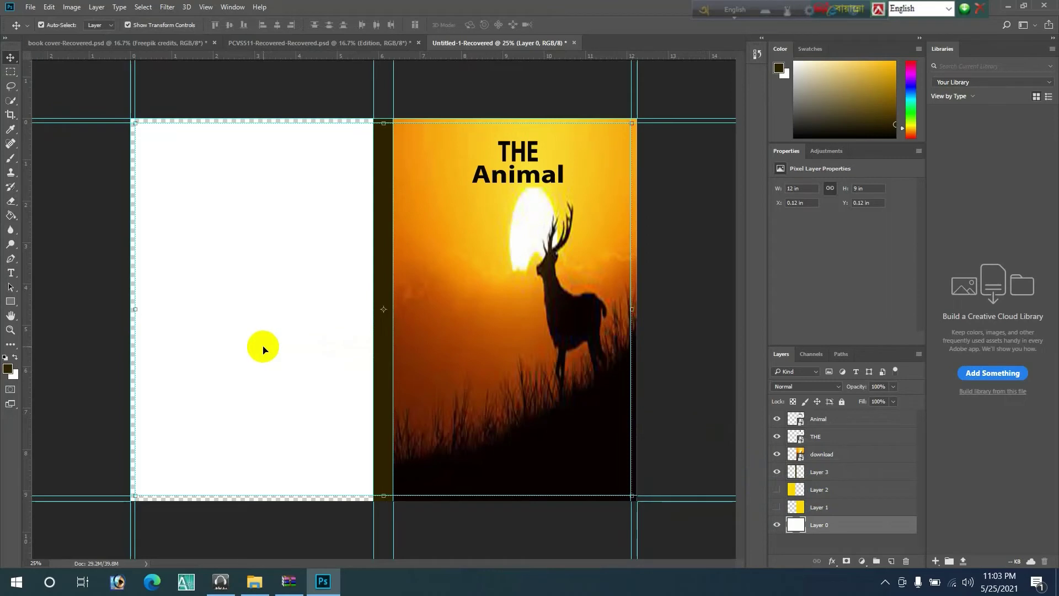
left_click(493, 209)
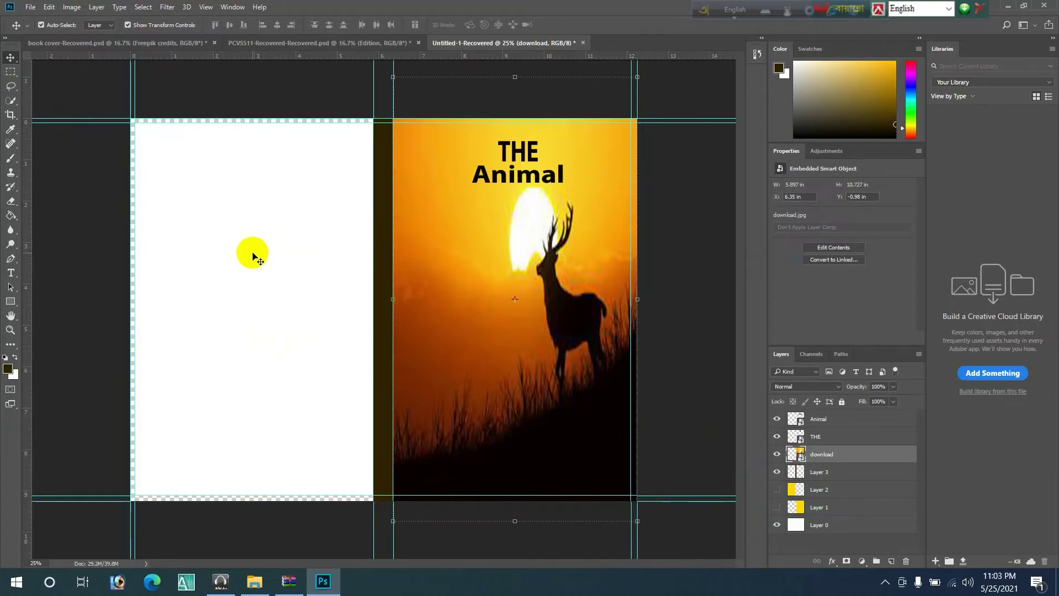
left_click(252, 256)
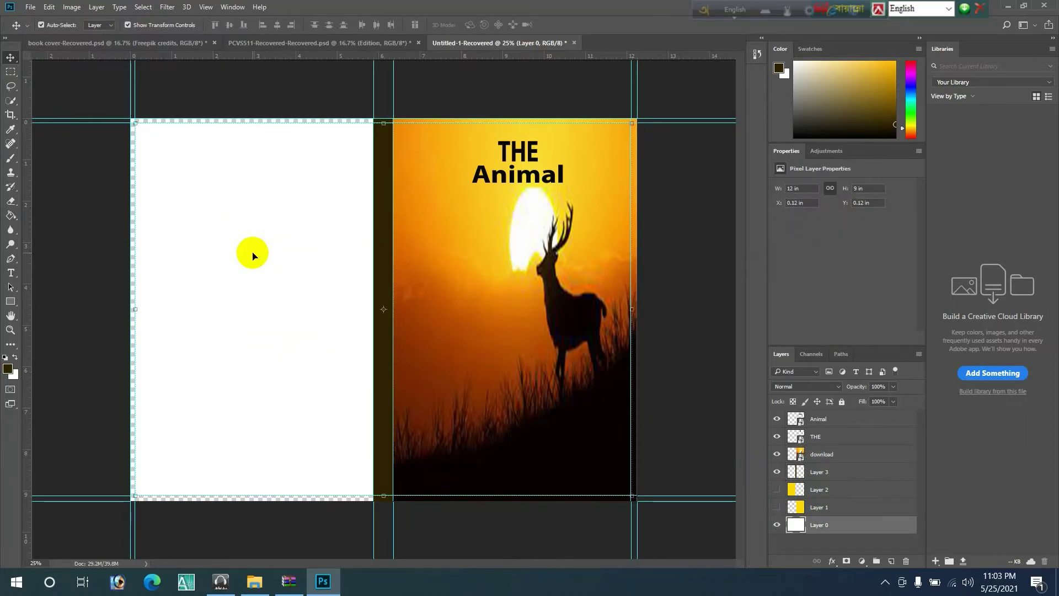
left_click(835, 510)
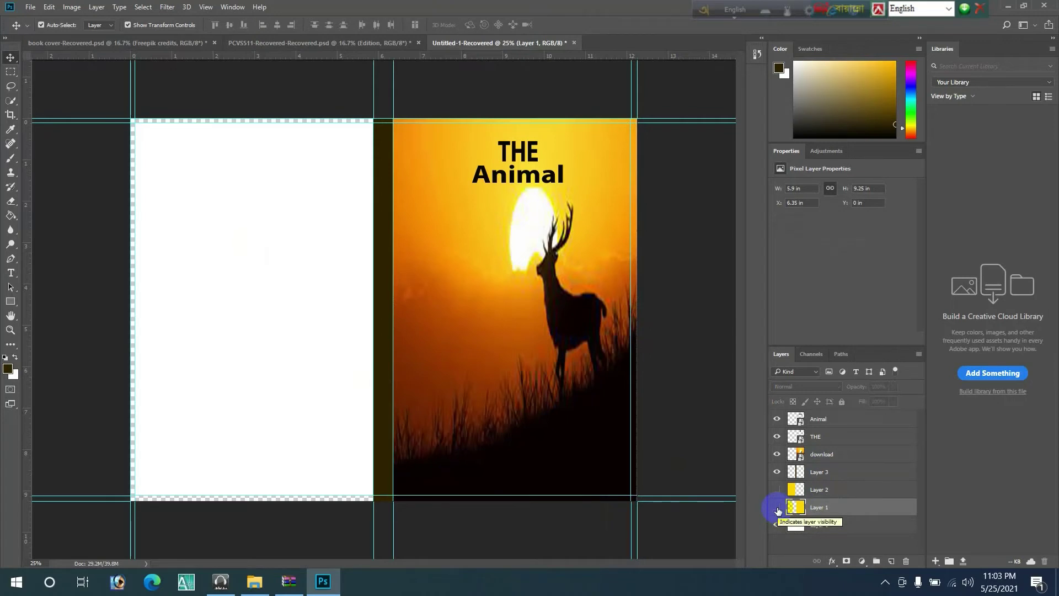
left_click(778, 508)
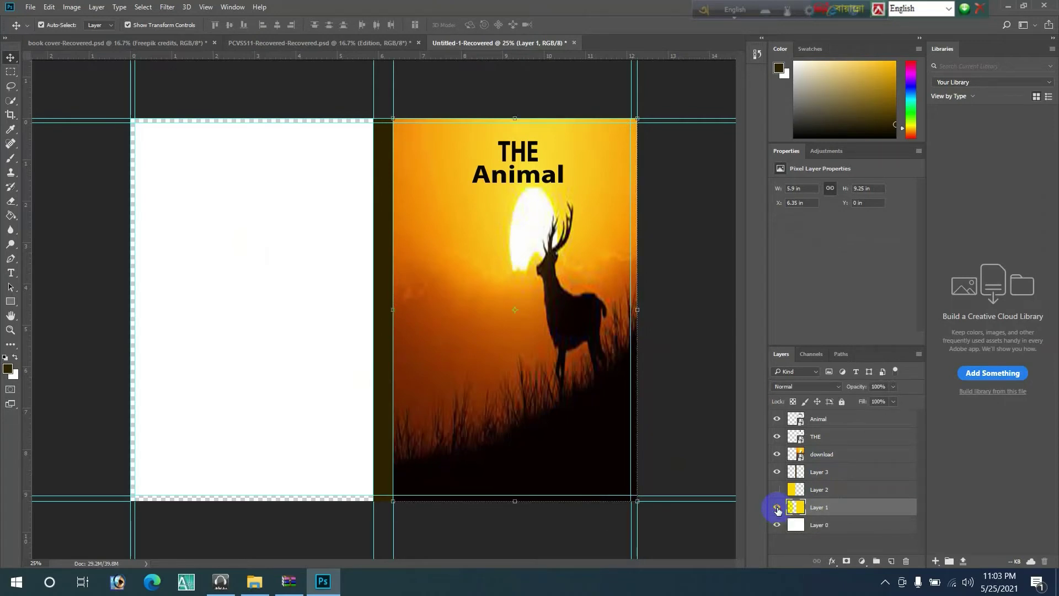
left_click(777, 507)
left_click(777, 489)
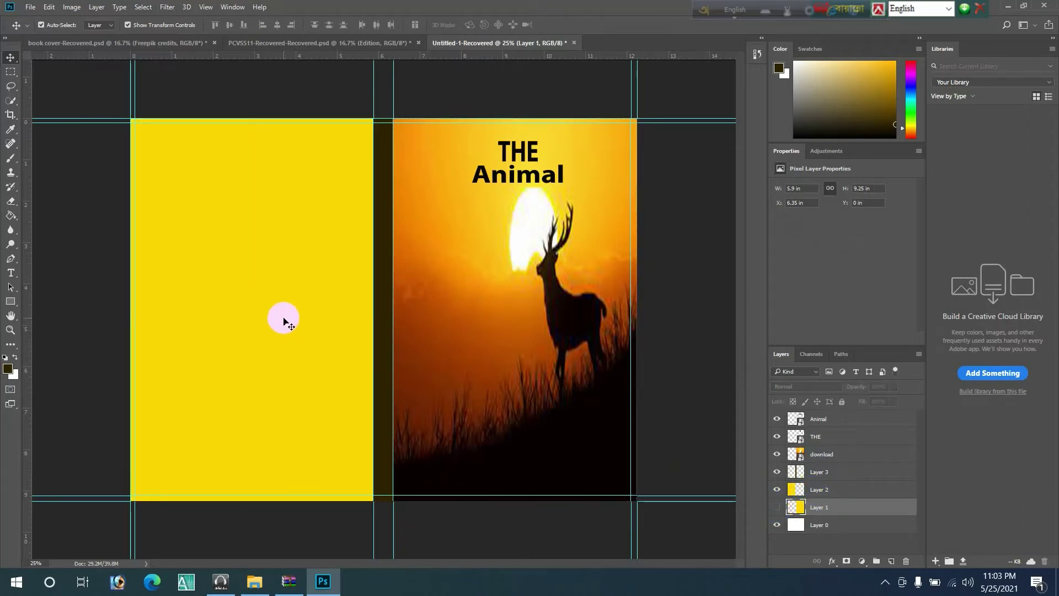
Step: Delete the yellow back-cover Layer 2 and reselect the white Layer 0
left_click(836, 491)
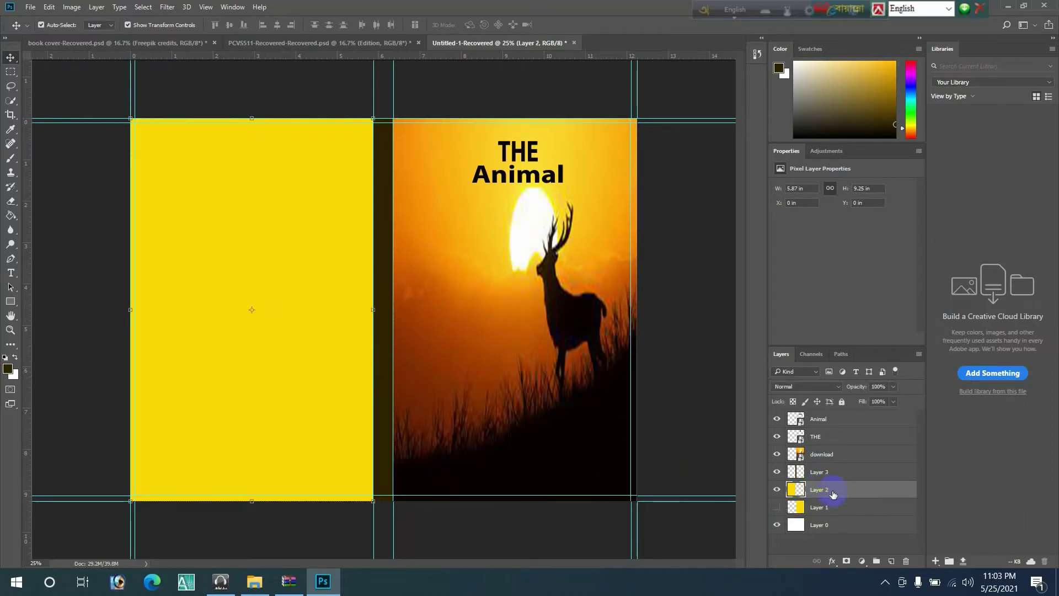
key("Delete")
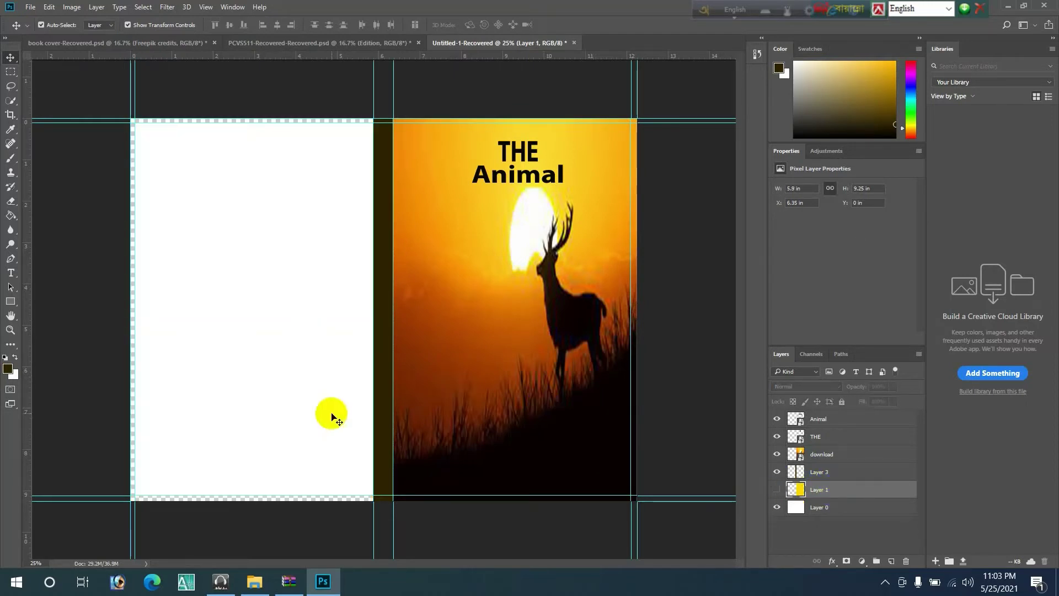
left_click(333, 412)
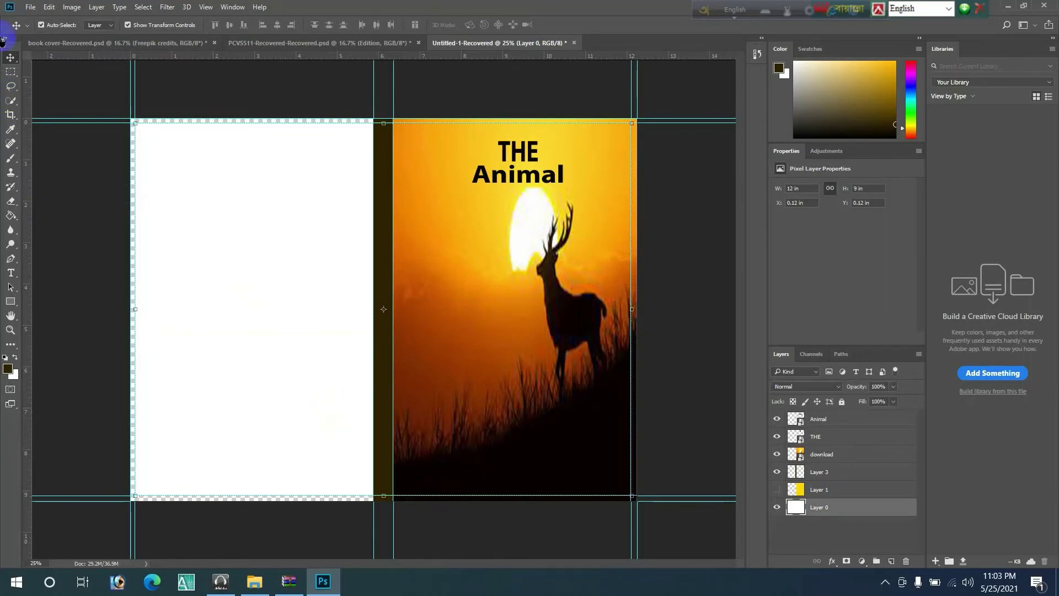
left_click(11, 71)
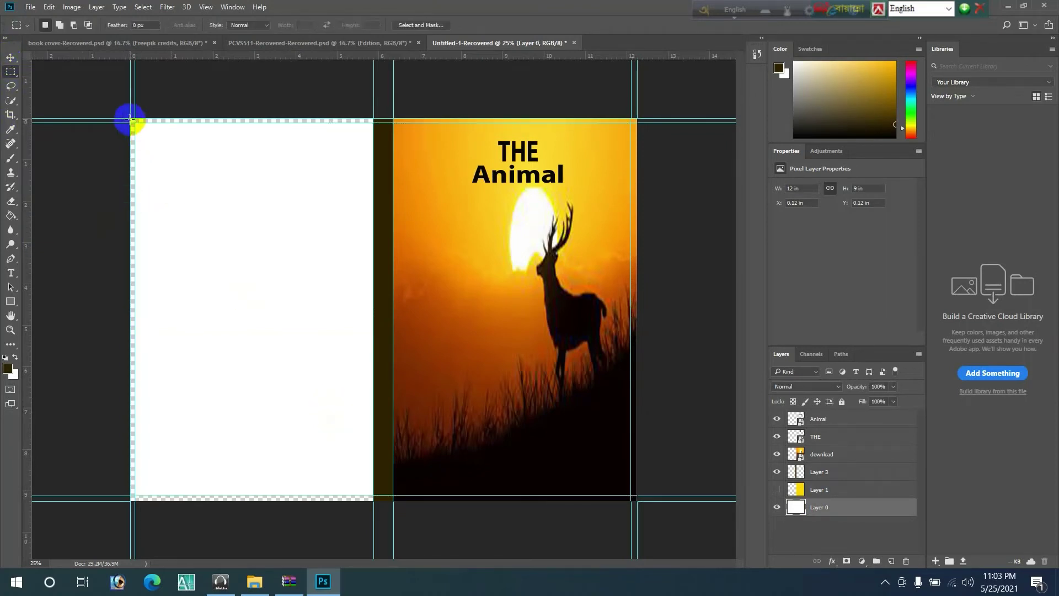
left_click_drag(129, 117, 374, 499)
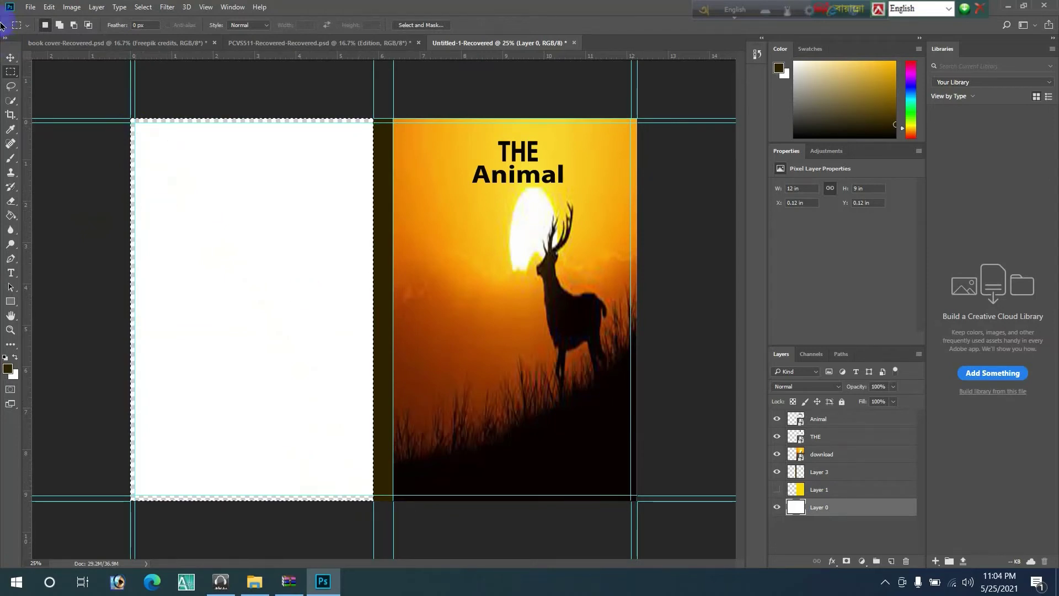
left_click(10, 58)
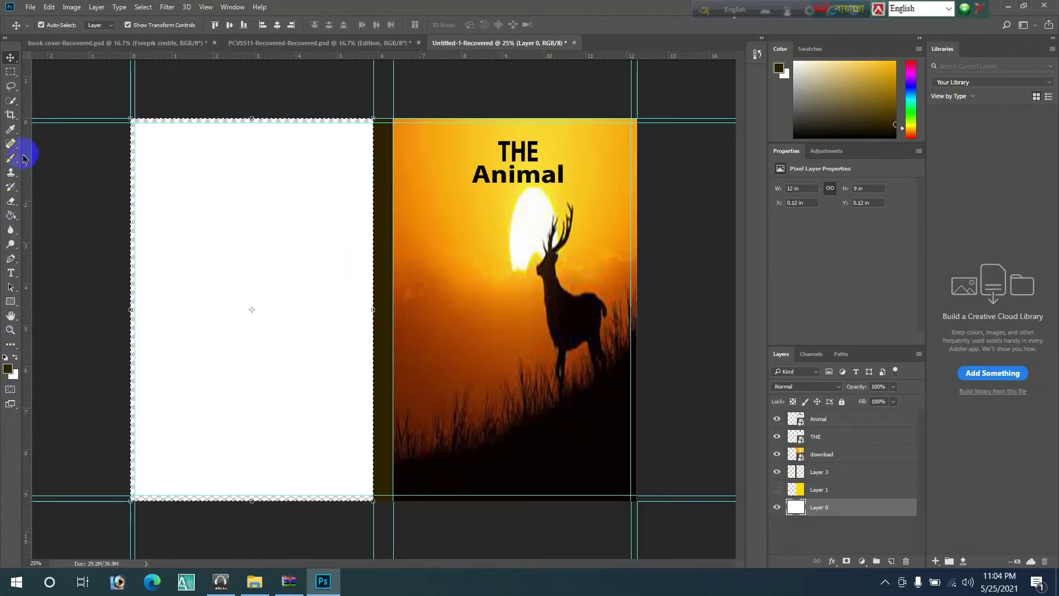
left_click(11, 131)
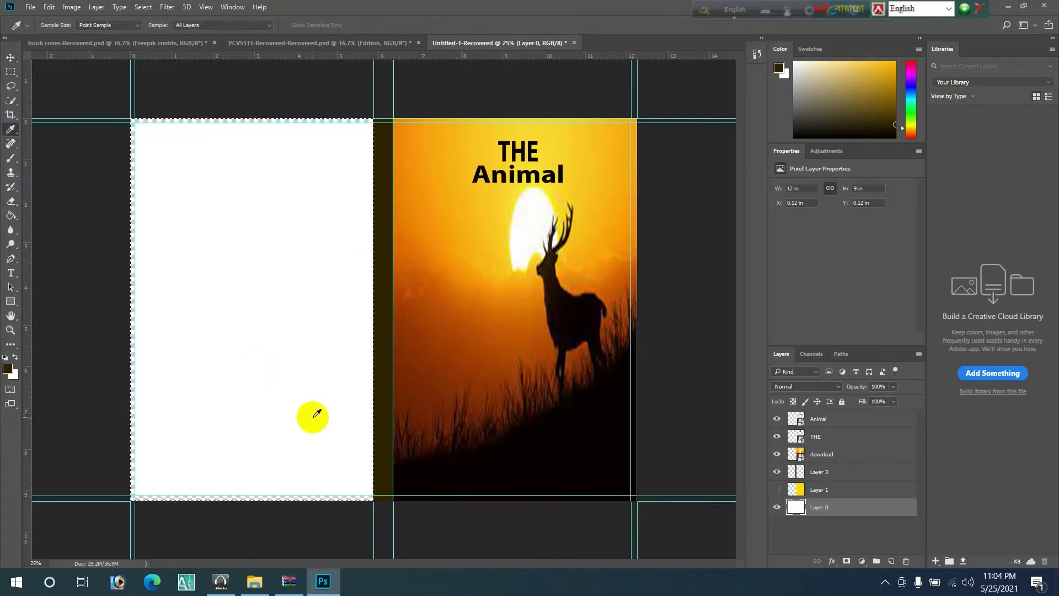
left_click(11, 57)
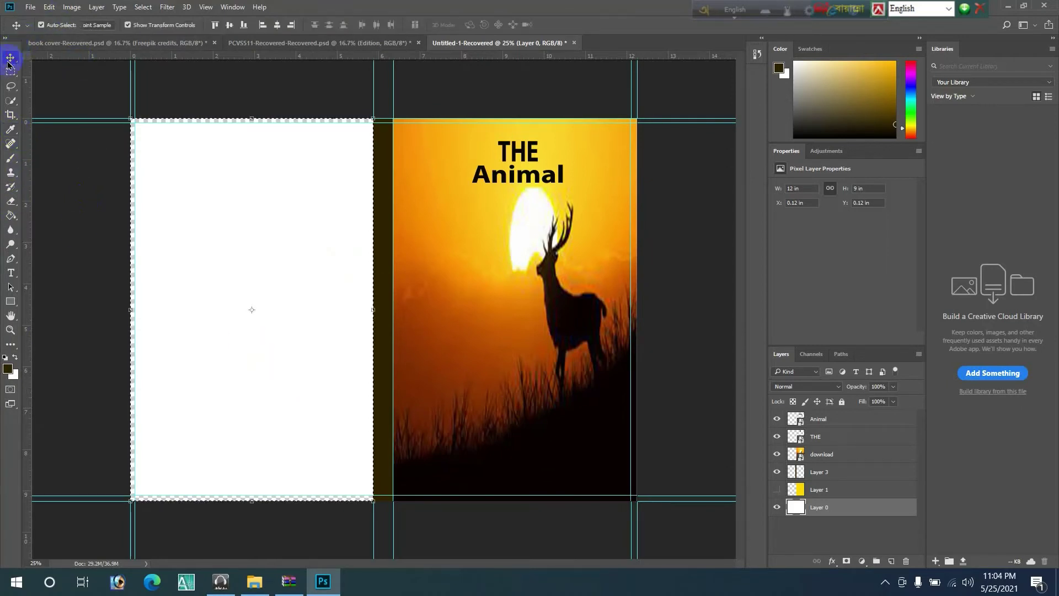
left_click(94, 254)
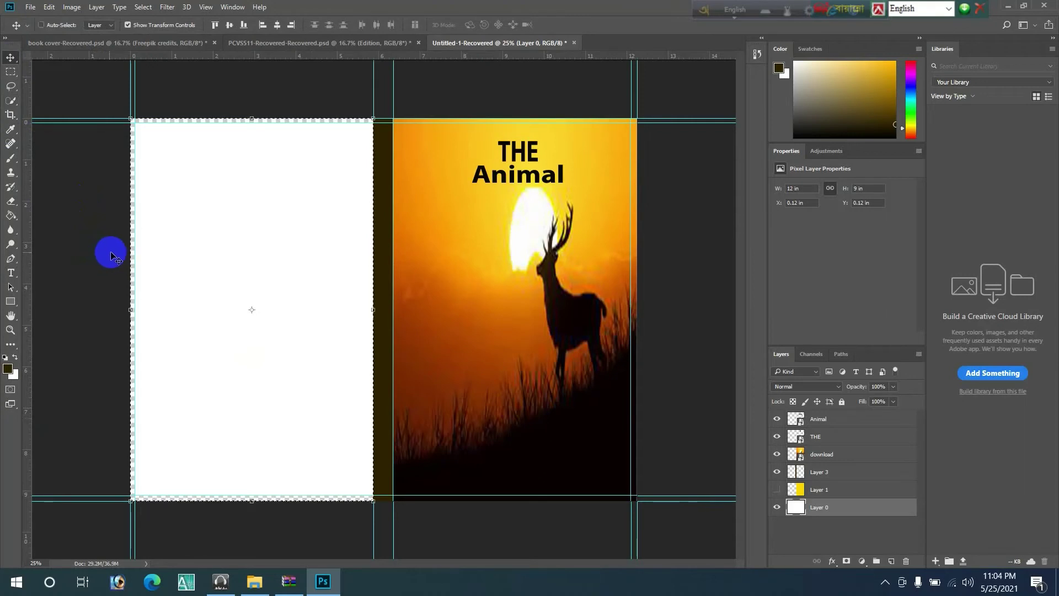
key("ctrl")
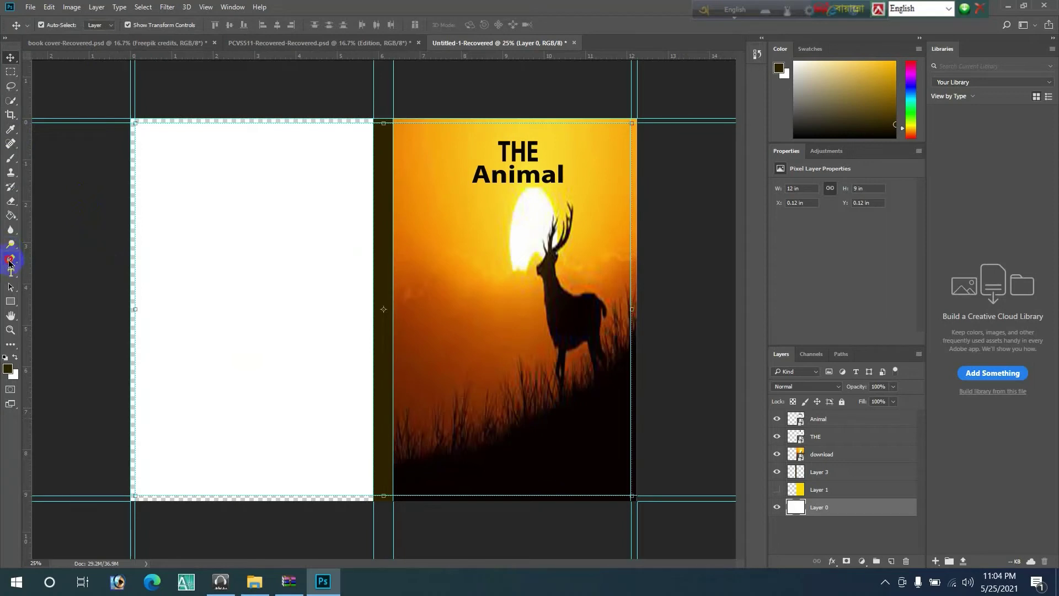
Step: Trace a Pen path along the back cover's bottom edge and a diagonal to the left edge, then make it a selection
left_click(9, 261)
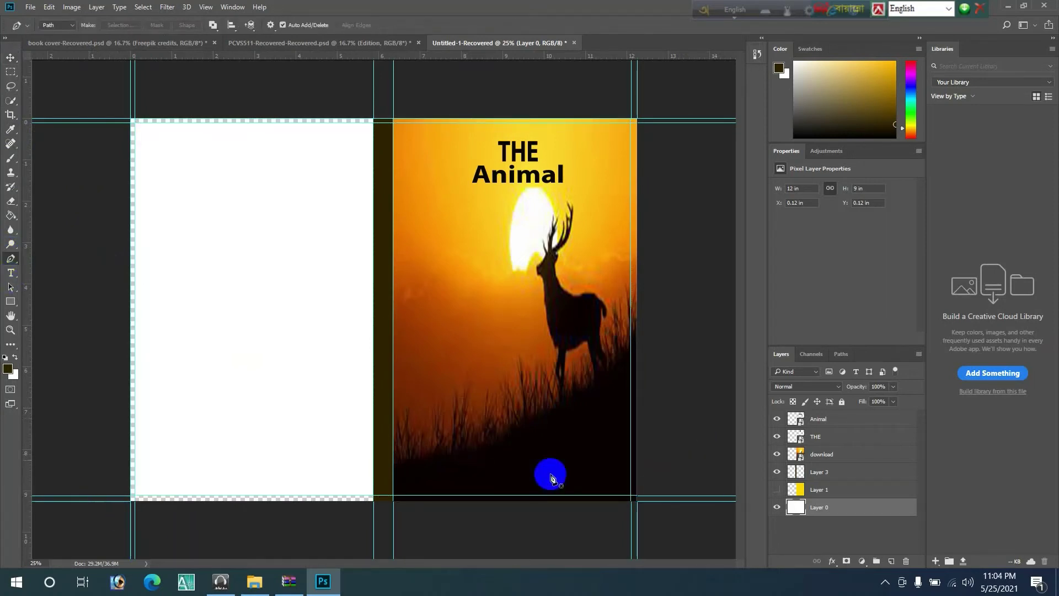
left_click(295, 499)
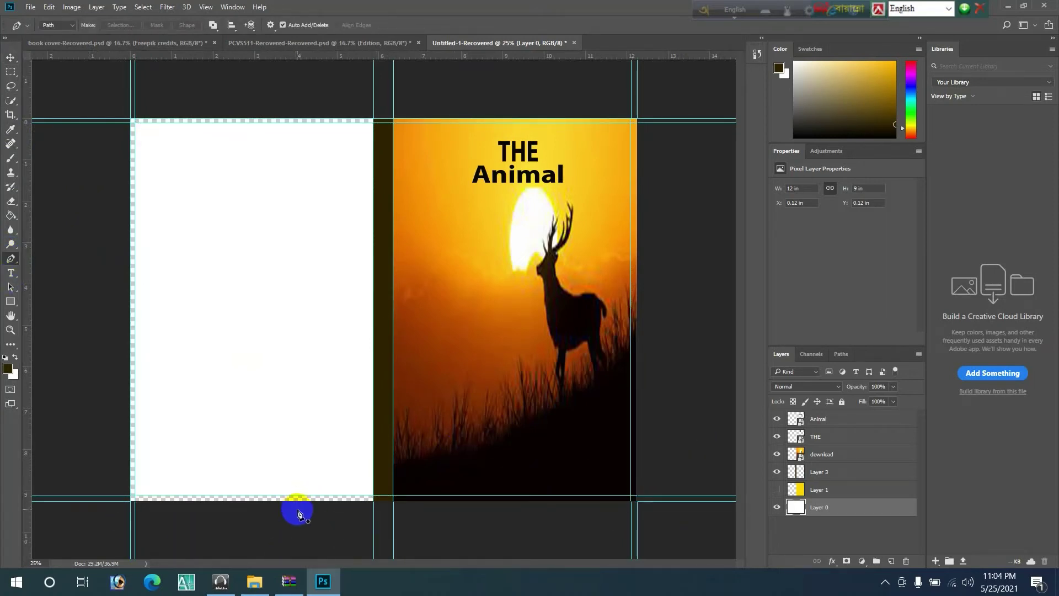
left_click(366, 498)
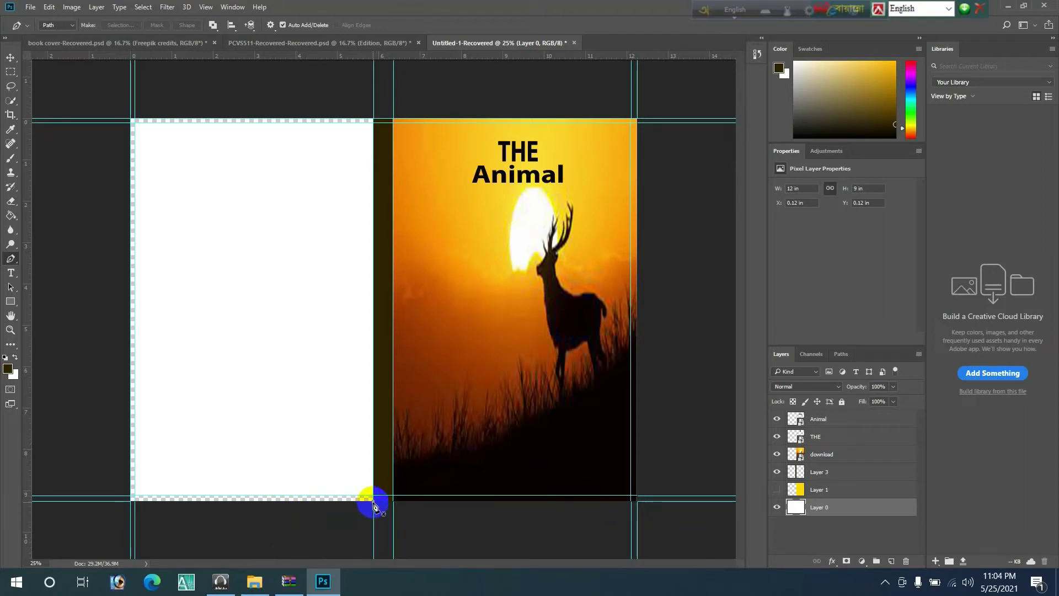
left_click(373, 500)
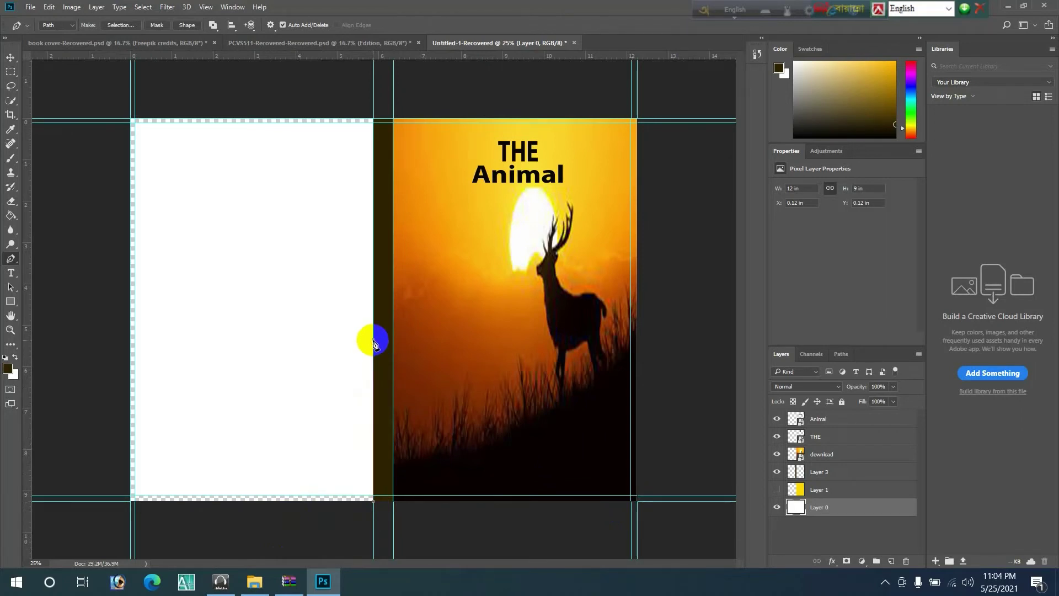
left_click(131, 437)
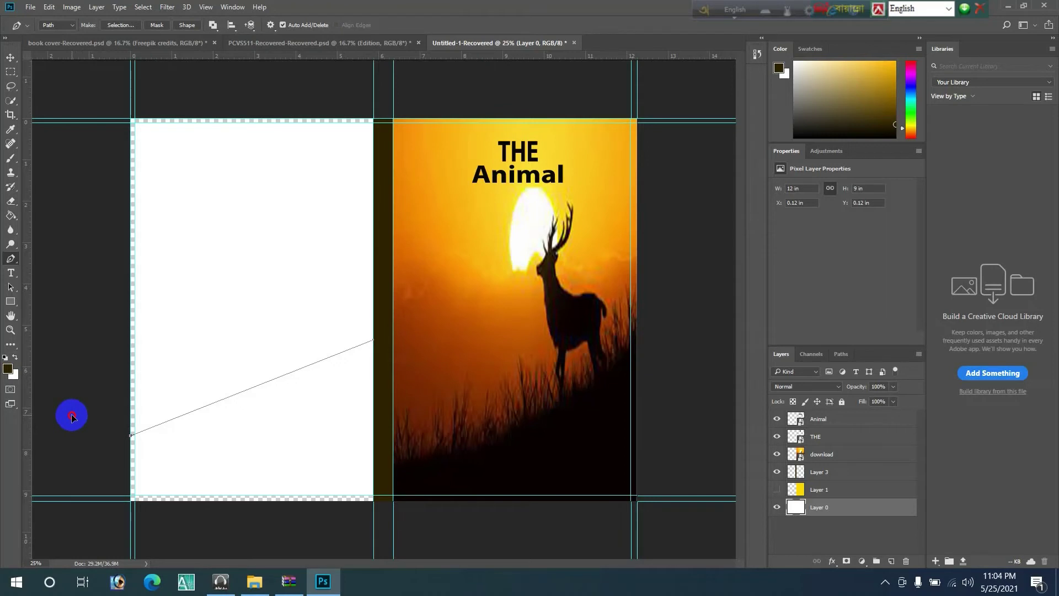
left_click(128, 437)
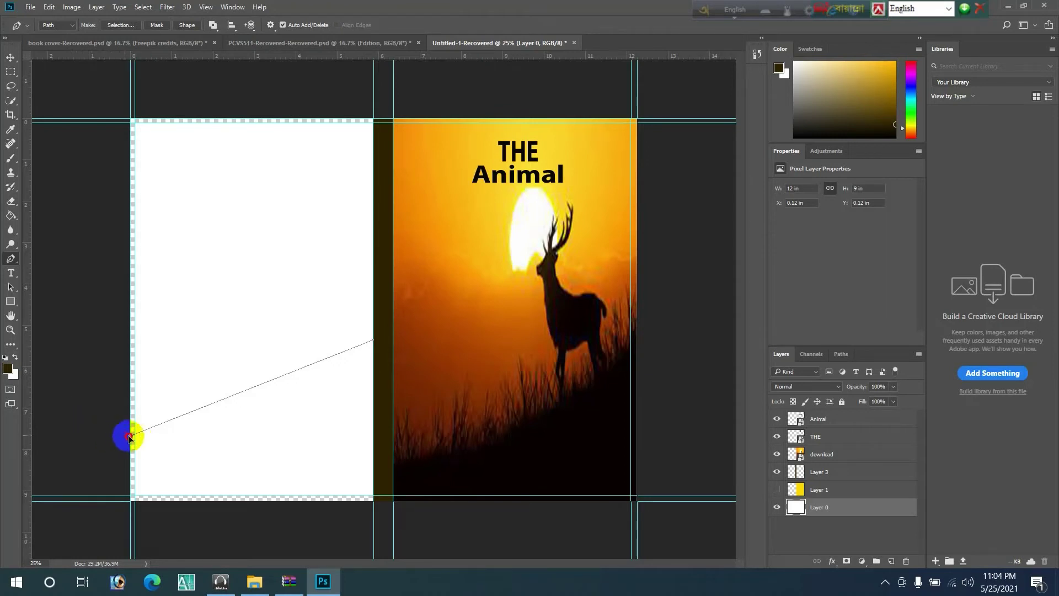
left_click(130, 500)
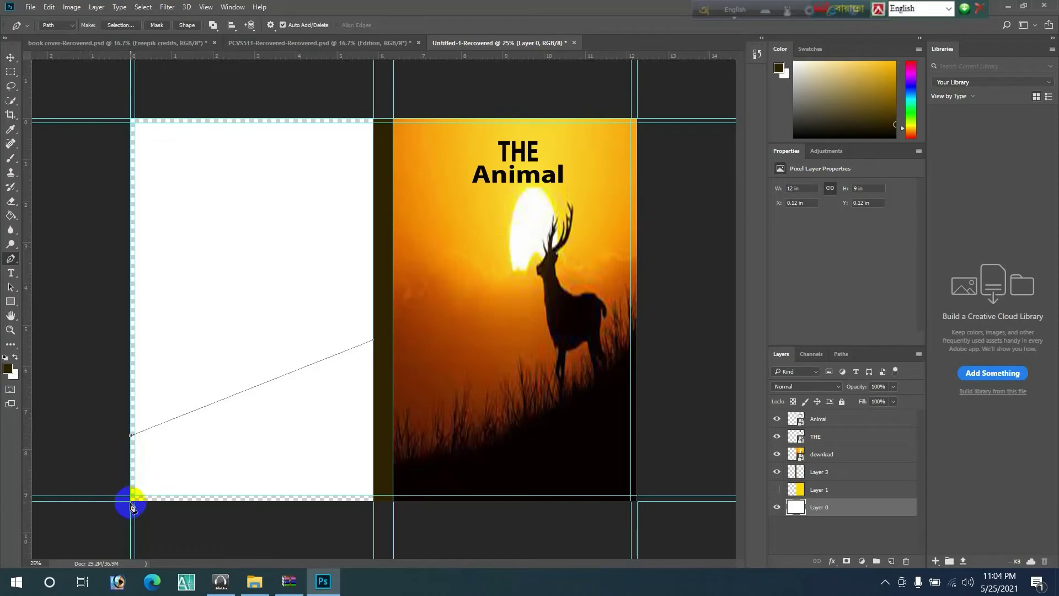
key("ctrl+Return")
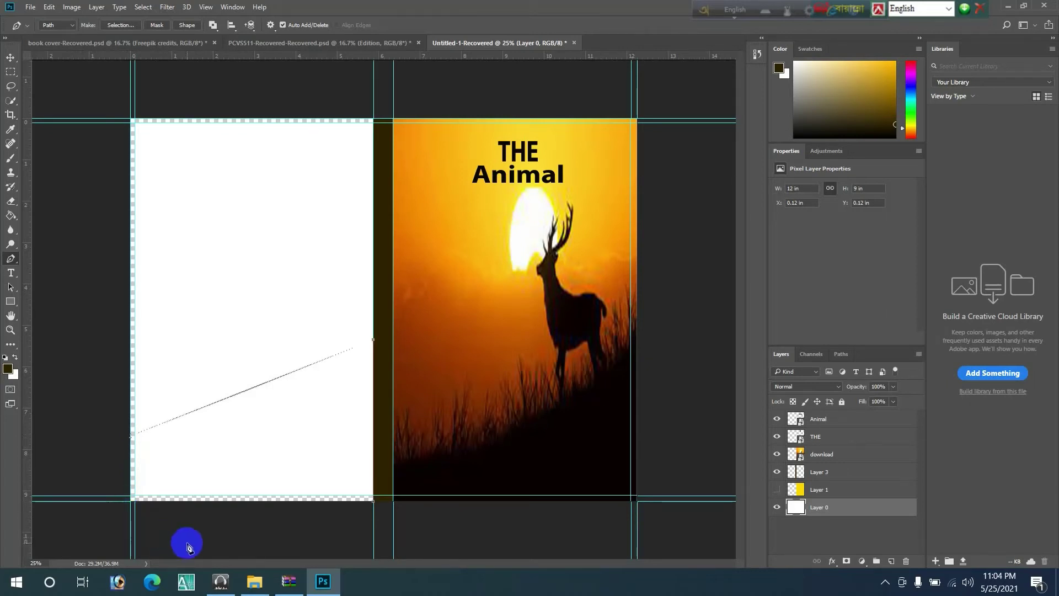
left_click(374, 500)
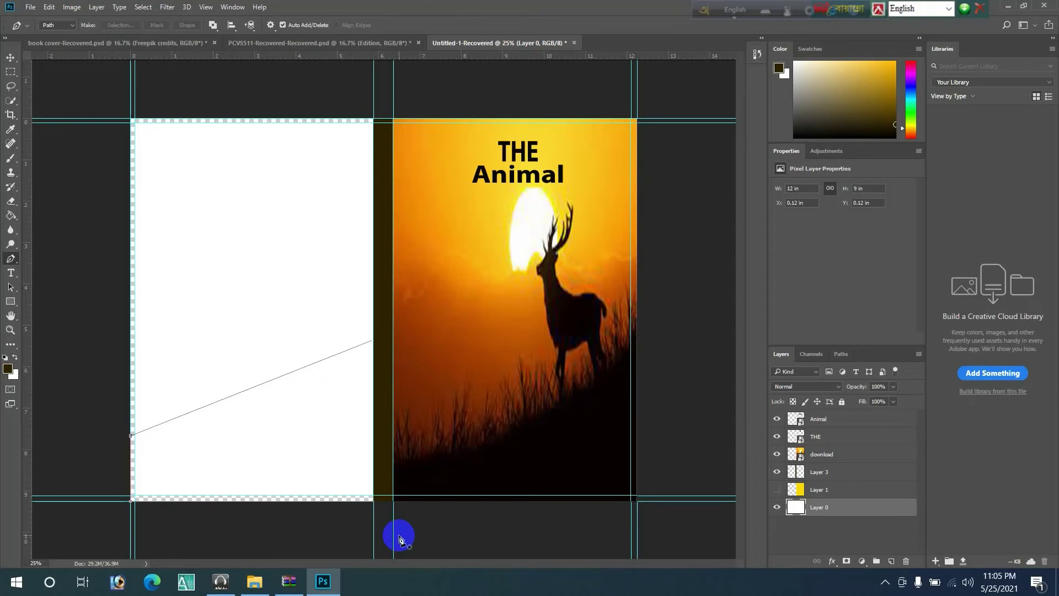
key("ctrl+Return")
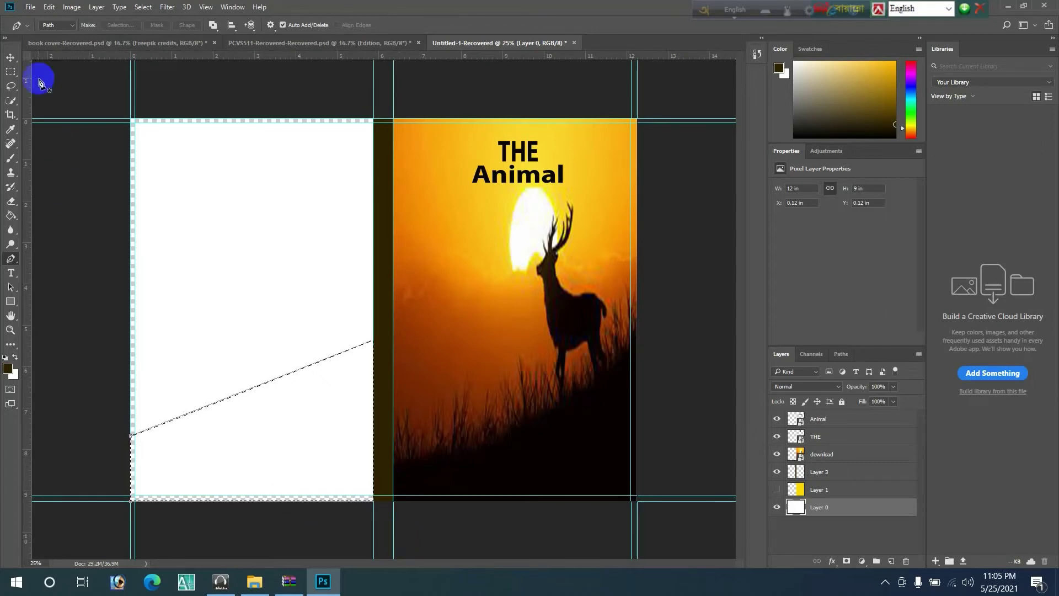
left_click(11, 57)
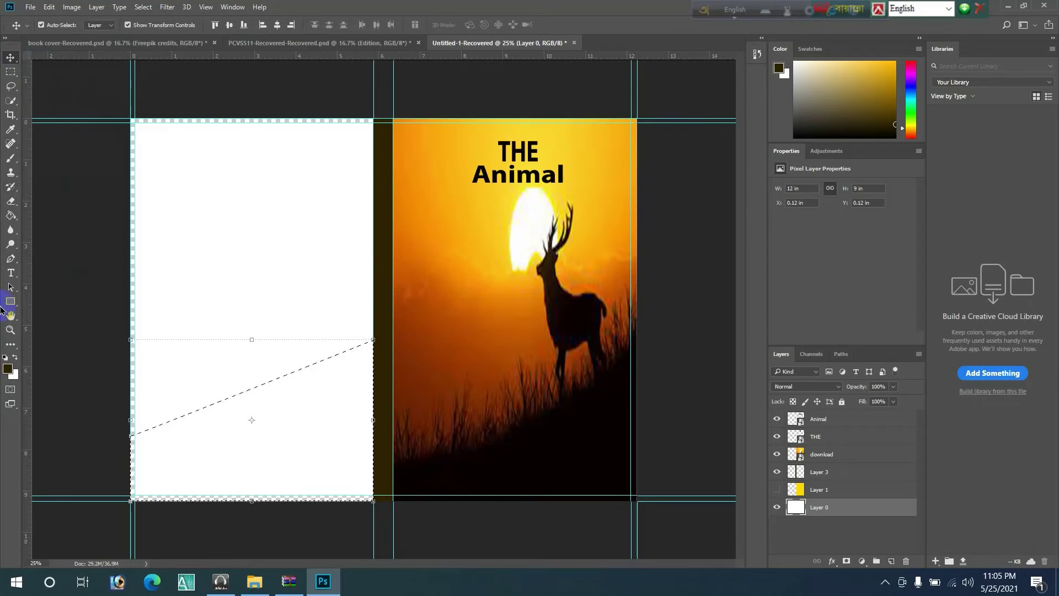
Step: Fill the slanted selection with dark brown and stretch it past the bottom and left page edges
left_click(11, 215)
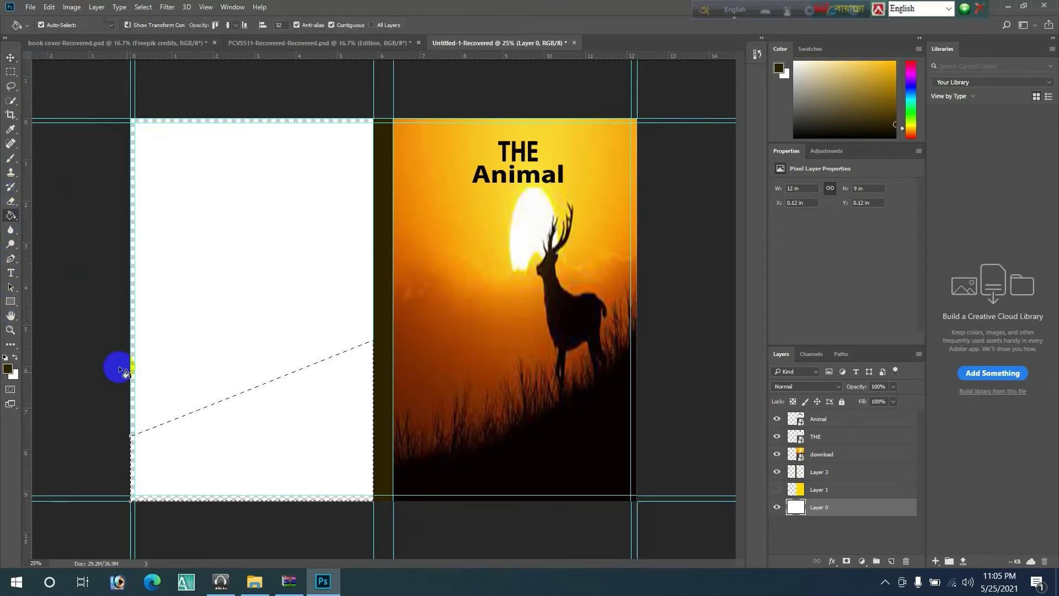
left_click(235, 466)
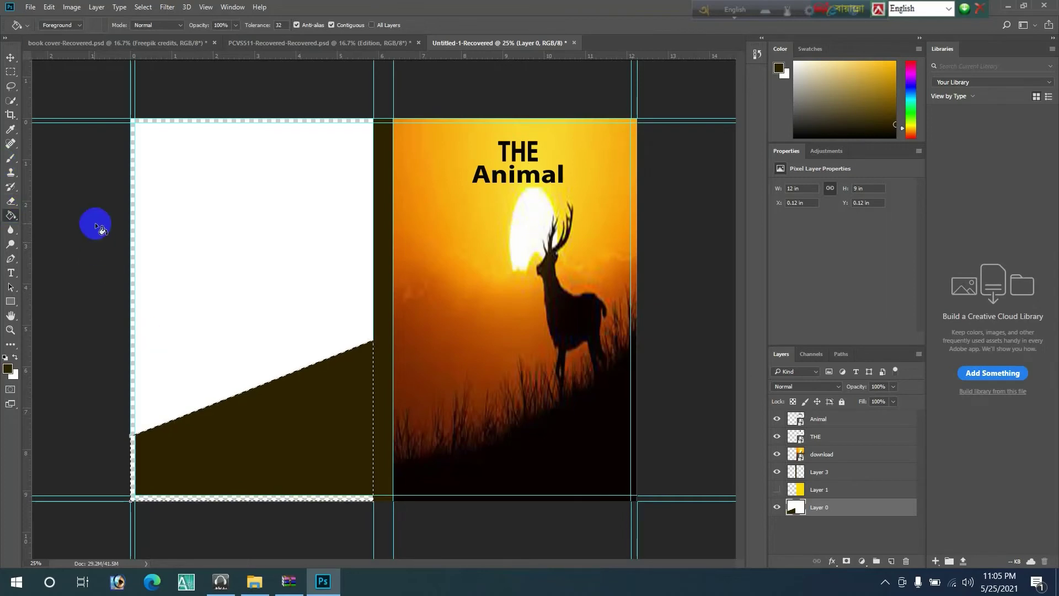
left_click(10, 57)
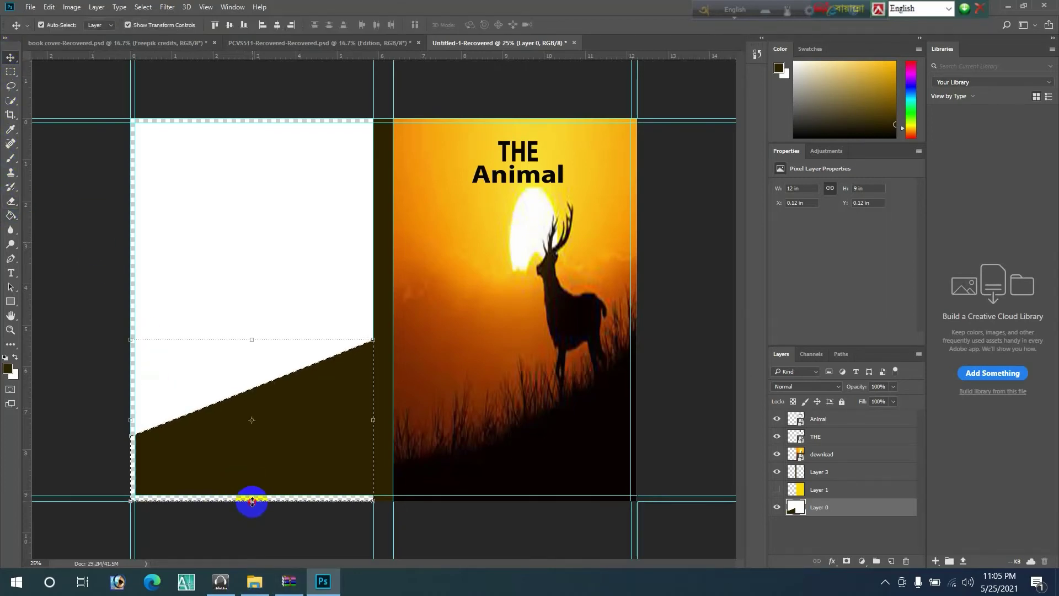
left_click(252, 501)
mouse_move(253, 509)
left_mouse_down()
mouse_move(191, 501)
mouse_move(192, 512)
left_mouse_up()
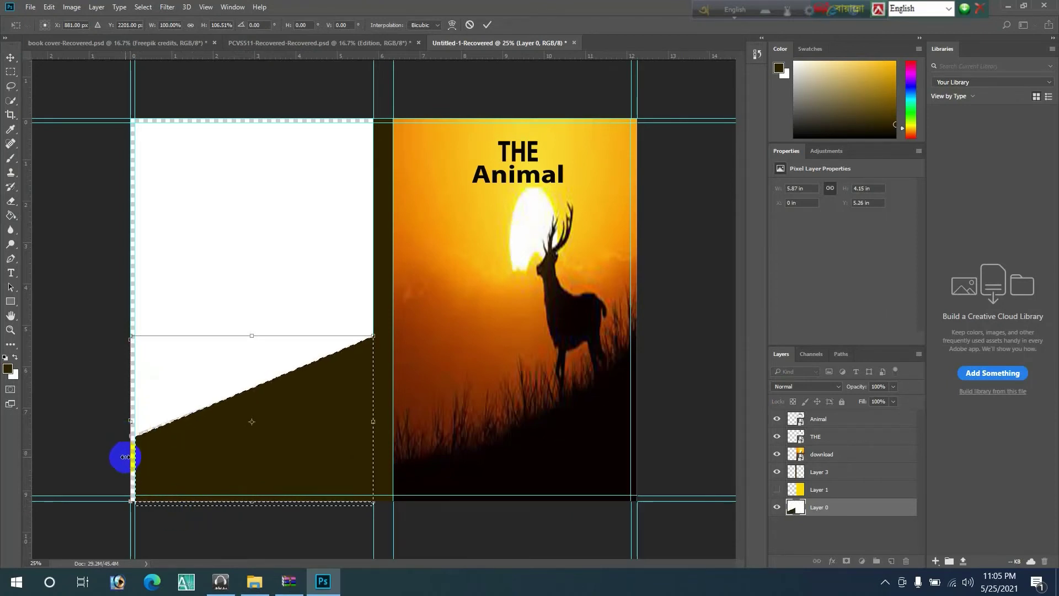
left_click_drag(125, 457, 115, 452)
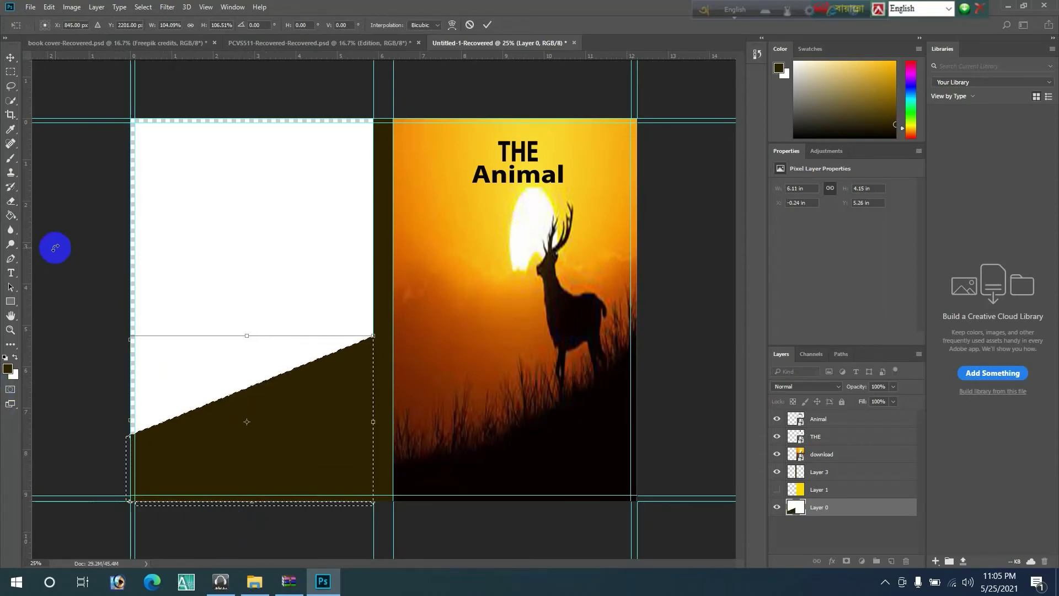
left_click(9, 53)
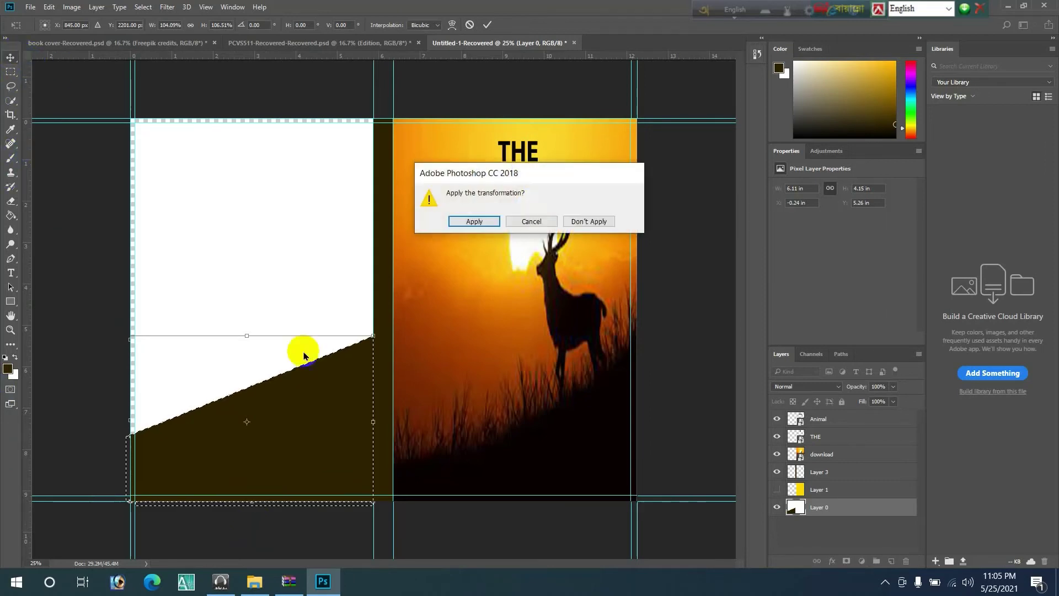
left_click(480, 221)
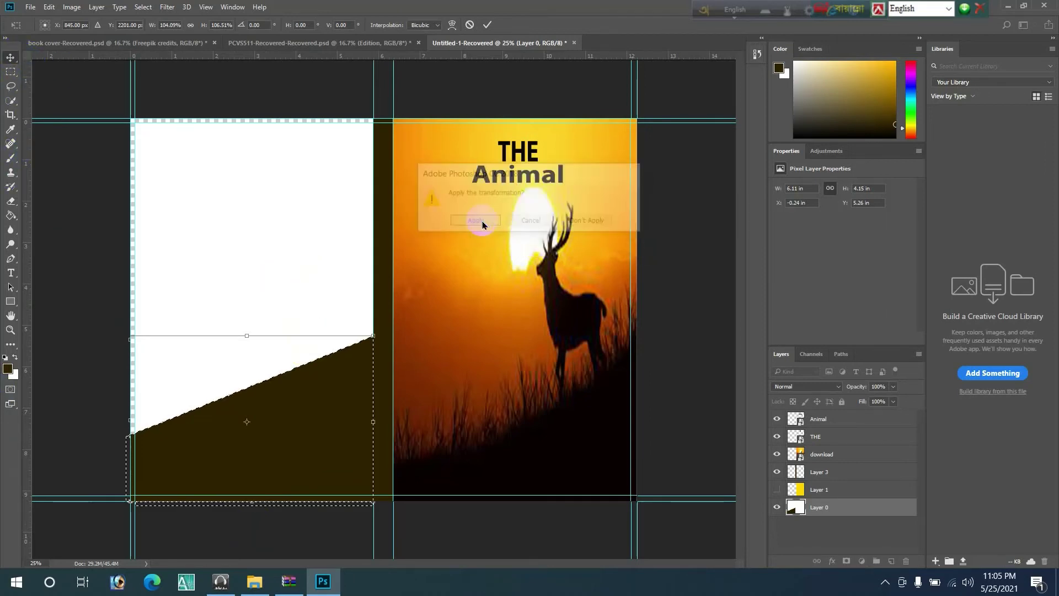
Step: Outline the white upper back cover with a closed Pen path along the diagonal, then re-enable Auto-Select
left_click(11, 258)
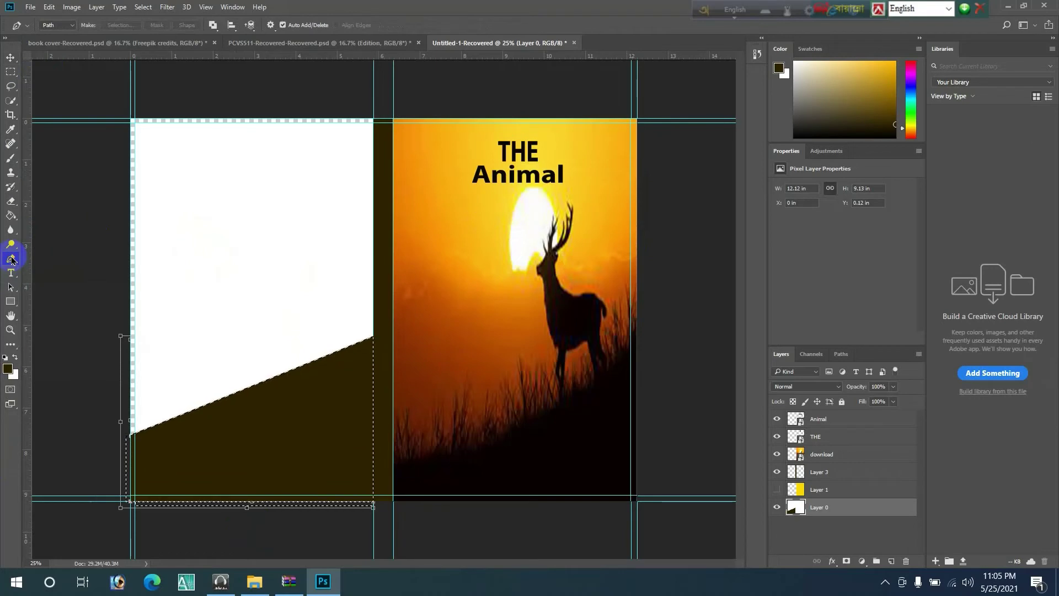
left_click(129, 440)
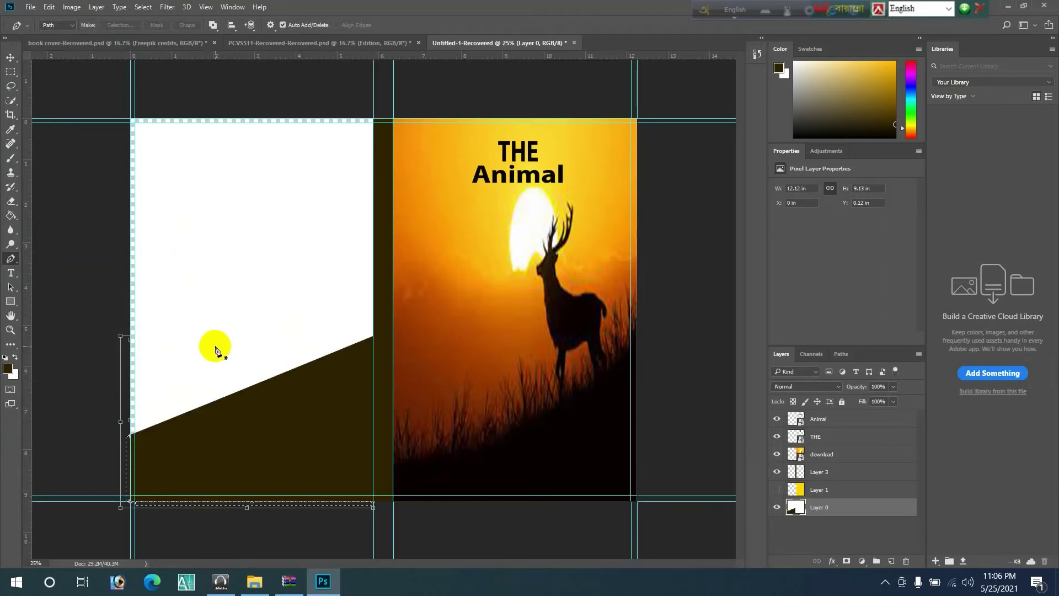
left_click(10, 145)
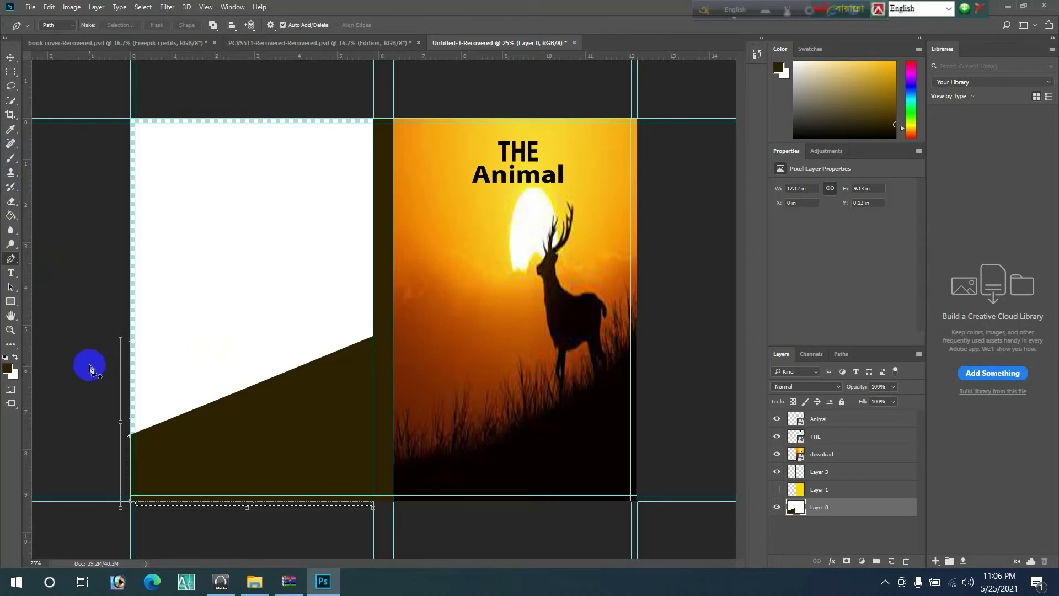
left_click(131, 122)
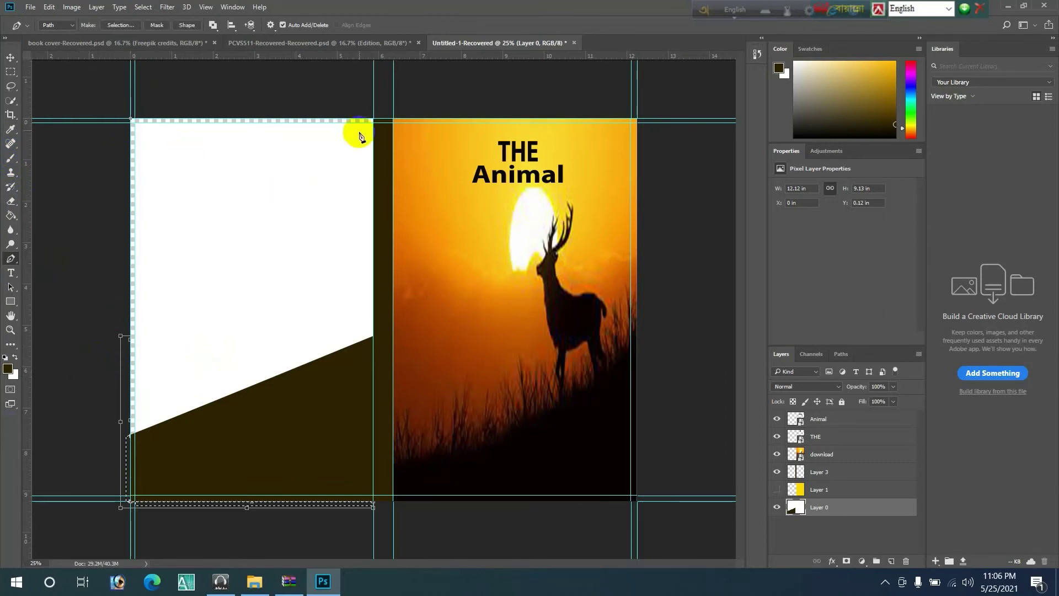
left_click(375, 121)
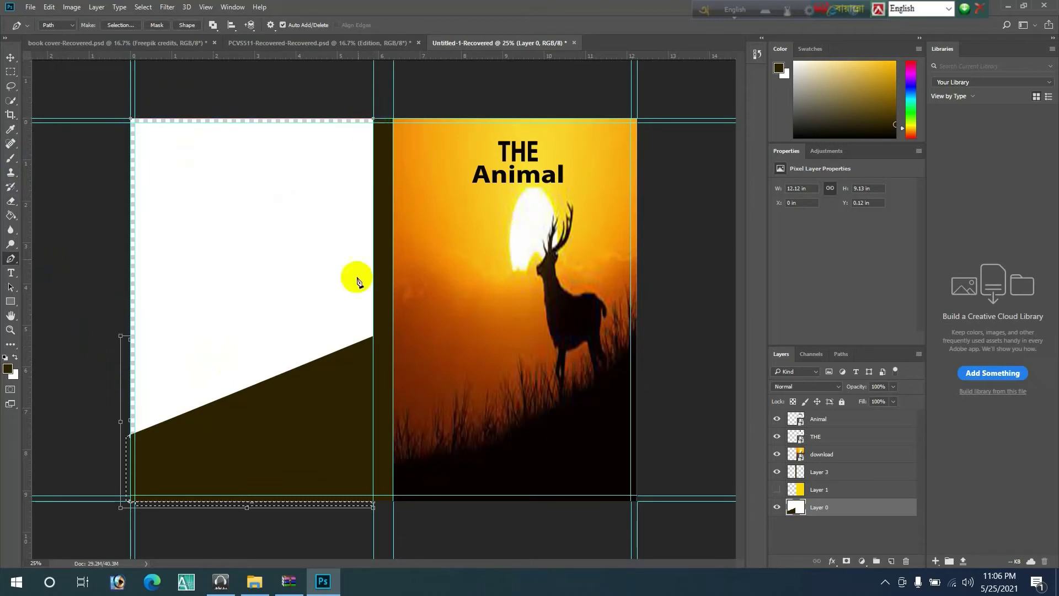
left_click(375, 338)
left_click(132, 435)
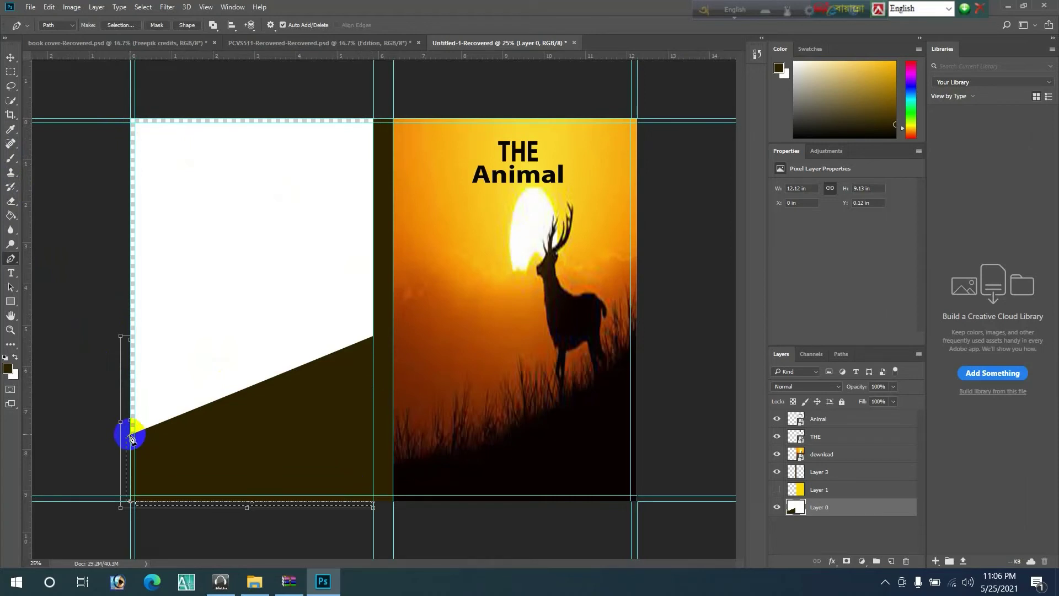
left_click(128, 126)
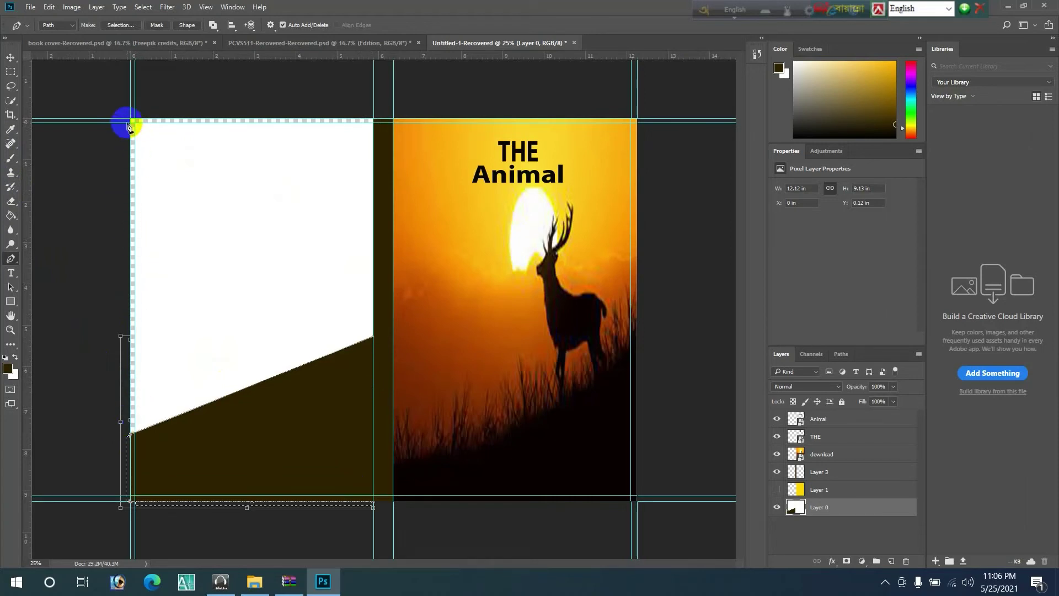
left_click(133, 121)
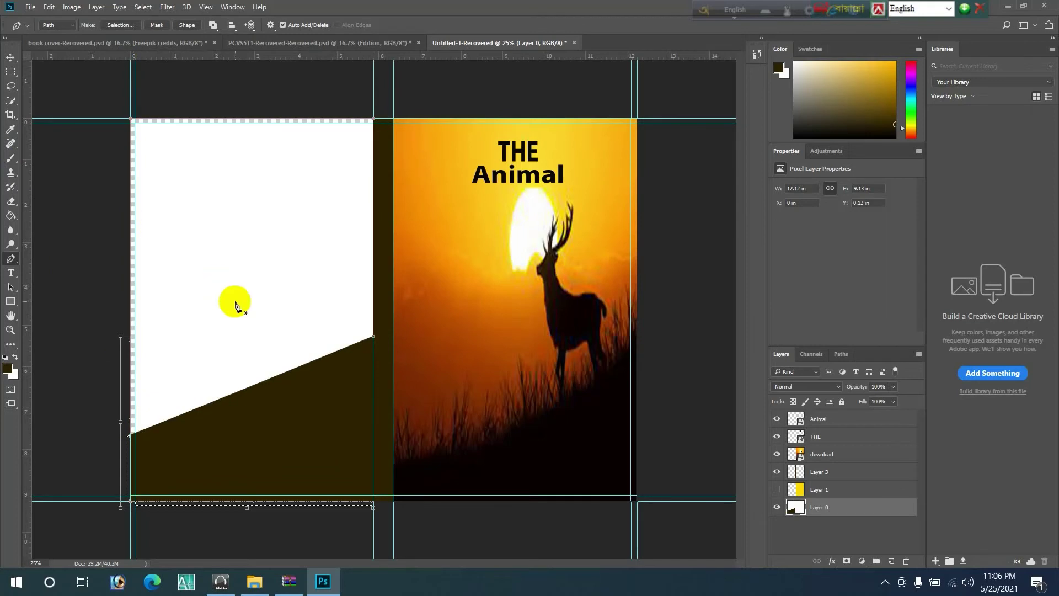
left_click(18, 57)
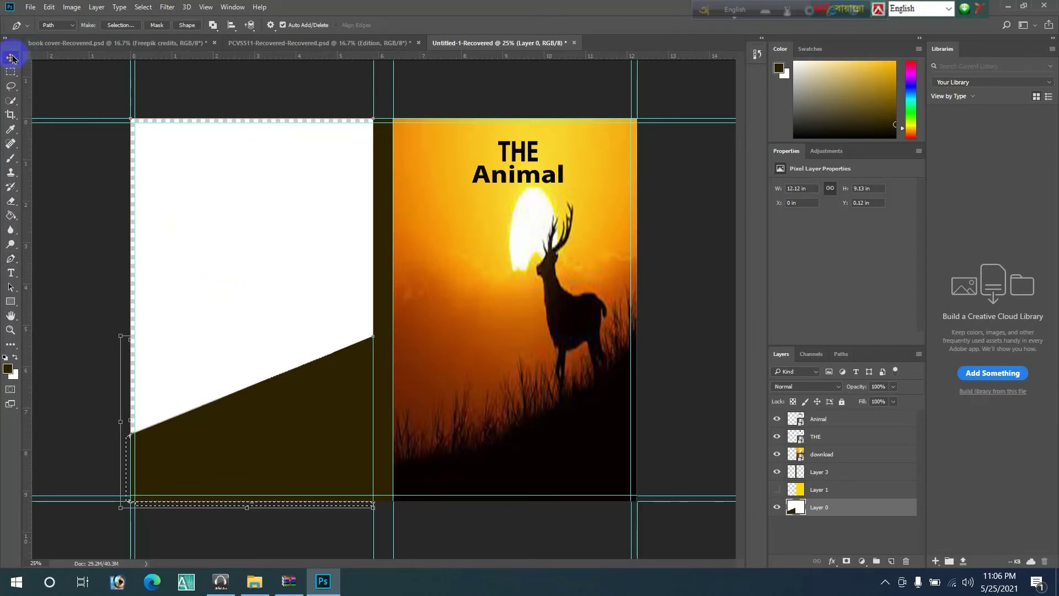
left_click(236, 337, "ctrl")
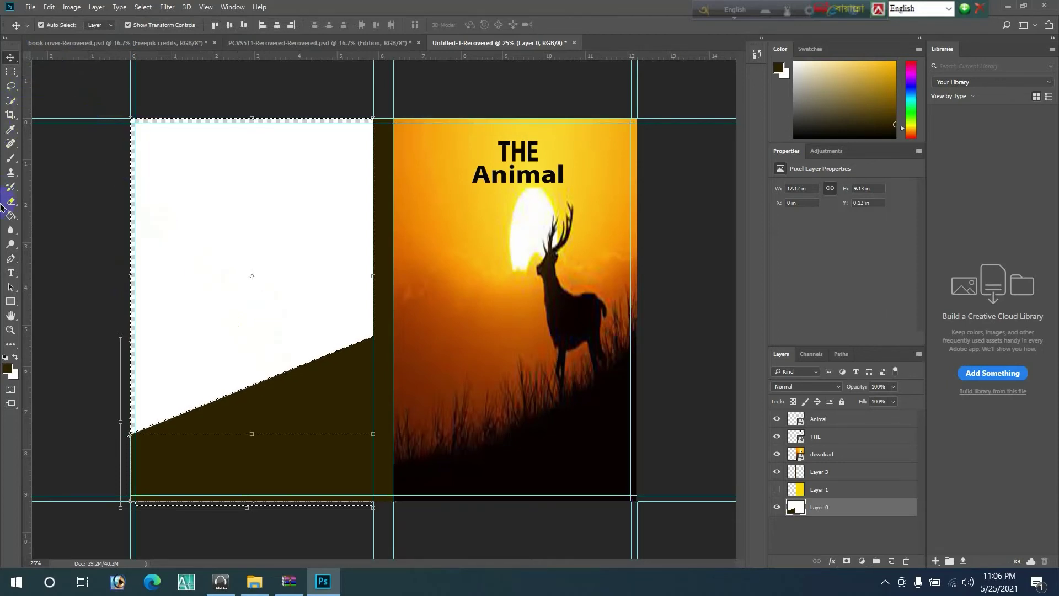
Step: Sample the sunset sky's orange and paint-bucket it into the white upper back cover
left_click(11, 130)
left_click(467, 323)
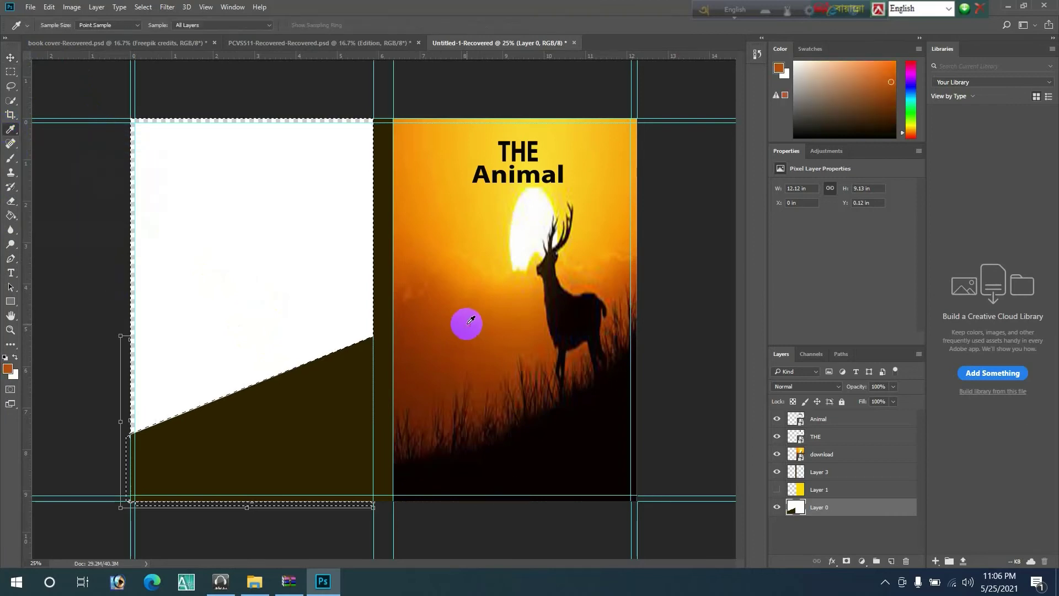
left_click(11, 215)
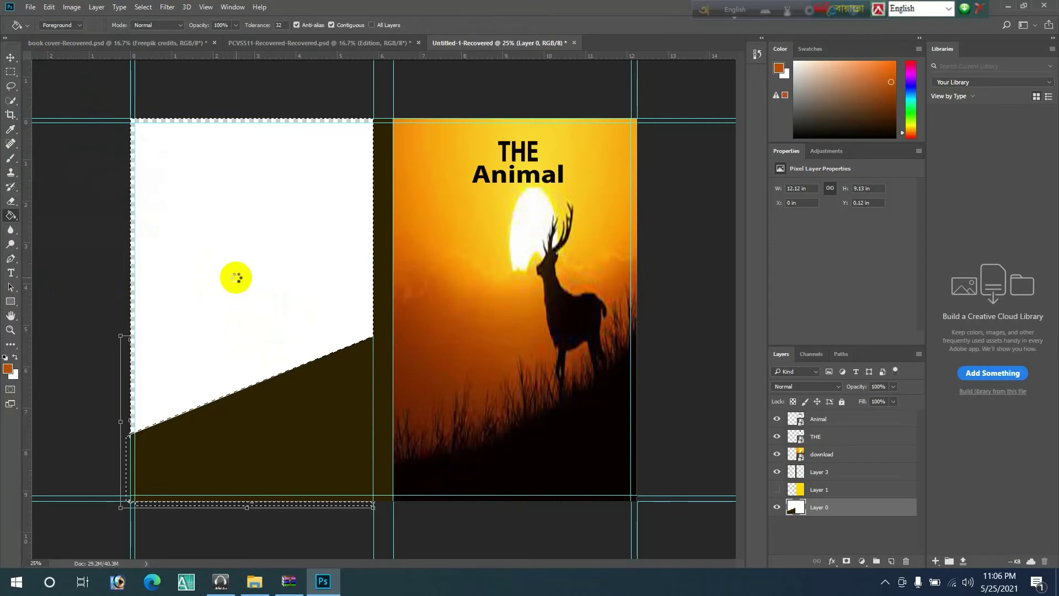
left_click(237, 281)
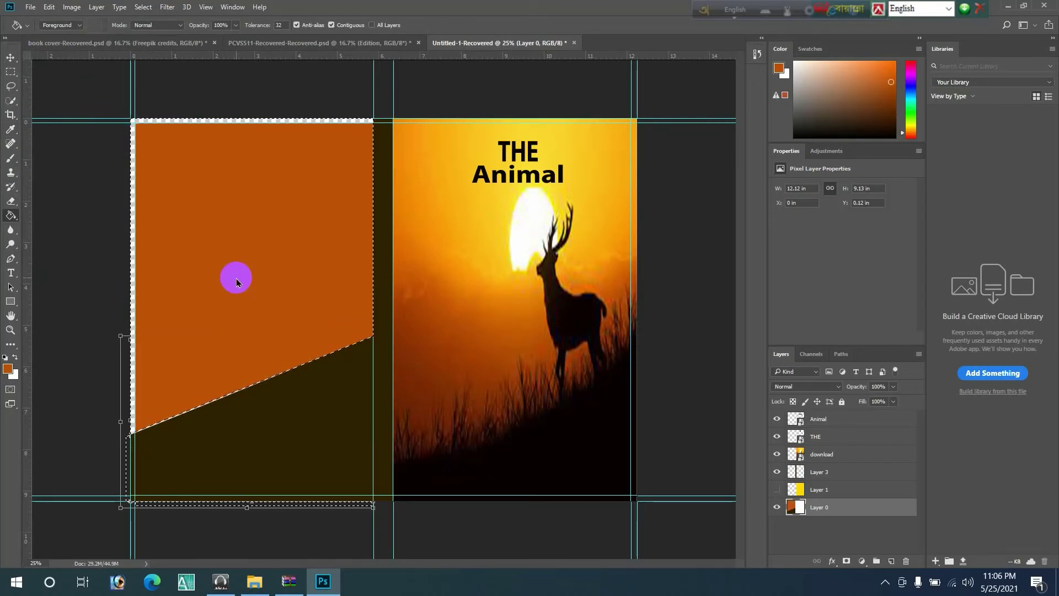
left_click(10, 59)
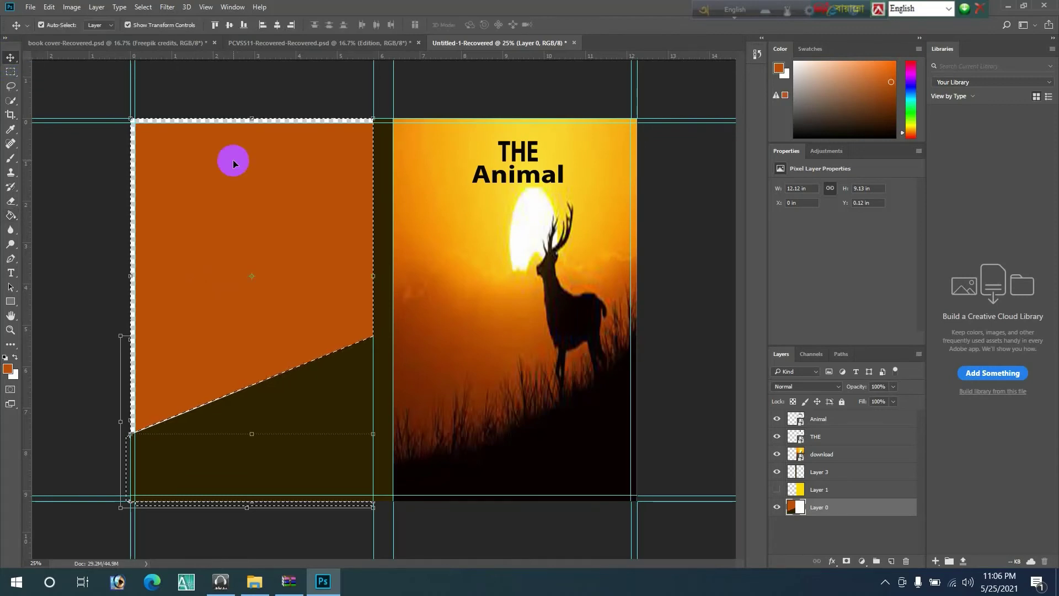
Step: Stretch the back-cover layer's top edge up to the guide, apply the transform, and deselect
left_click(252, 114)
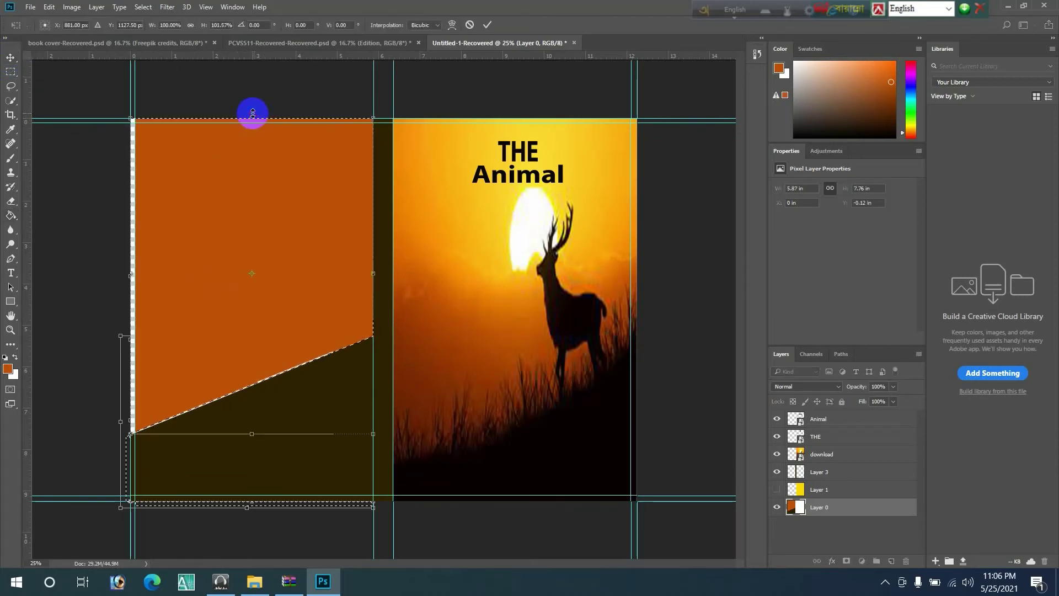
left_click_drag(127, 301, 124, 274)
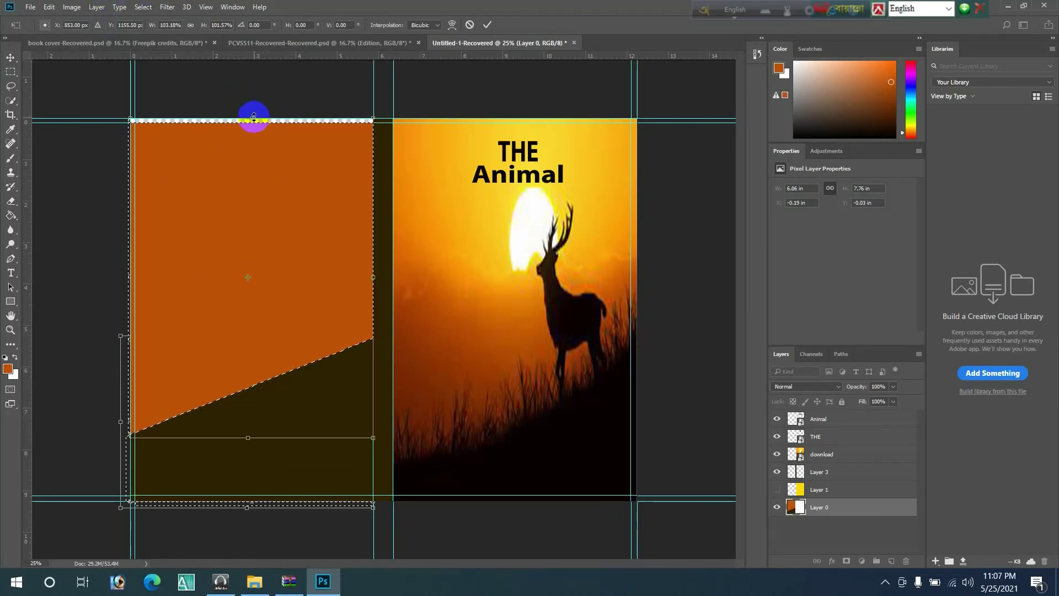
left_click_drag(254, 117, 255, 113)
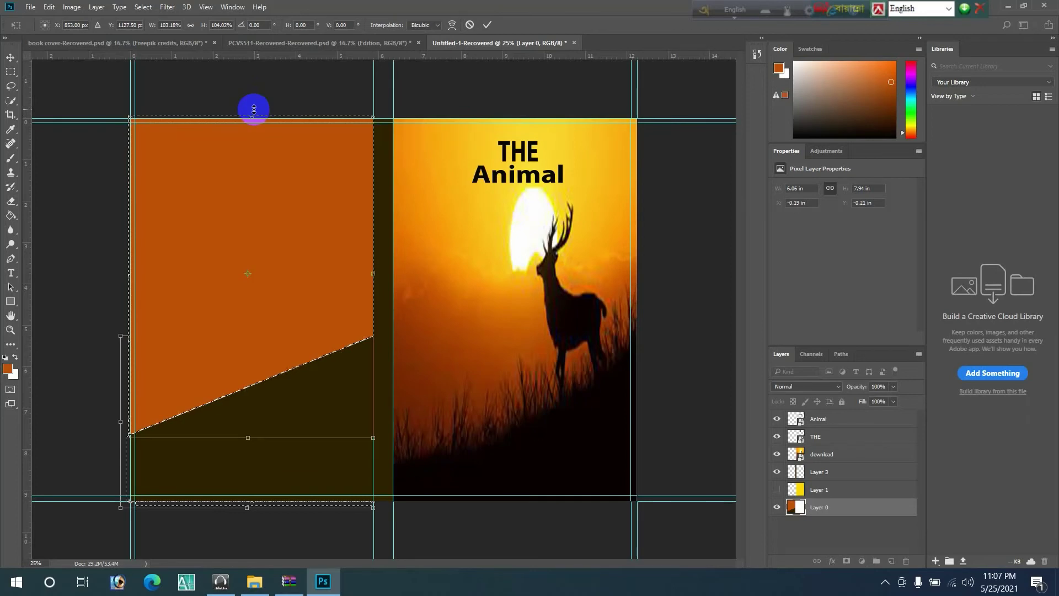
left_click(14, 58)
left_click(469, 221)
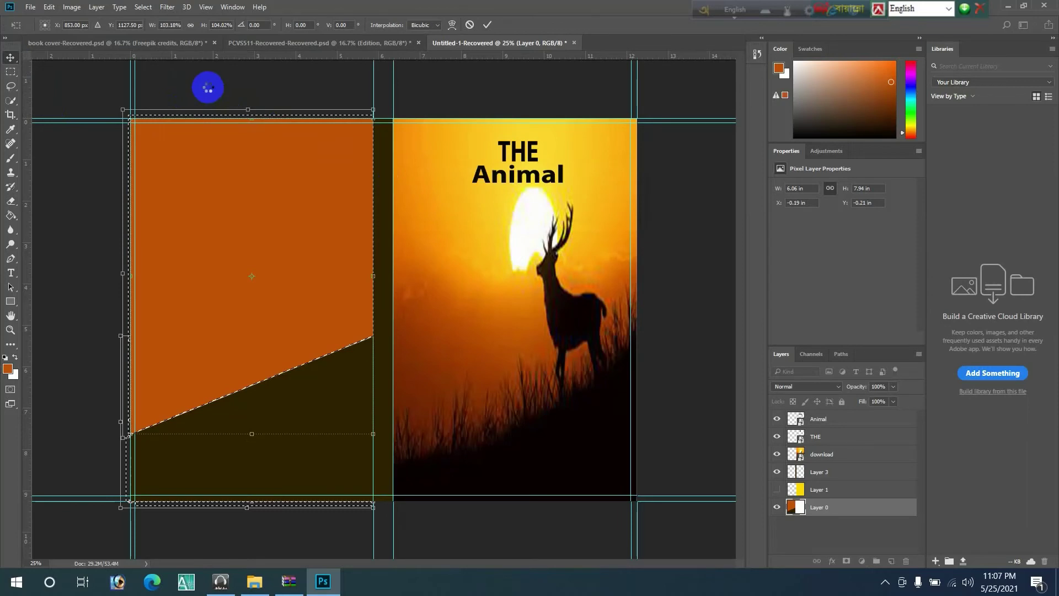
left_click(207, 91)
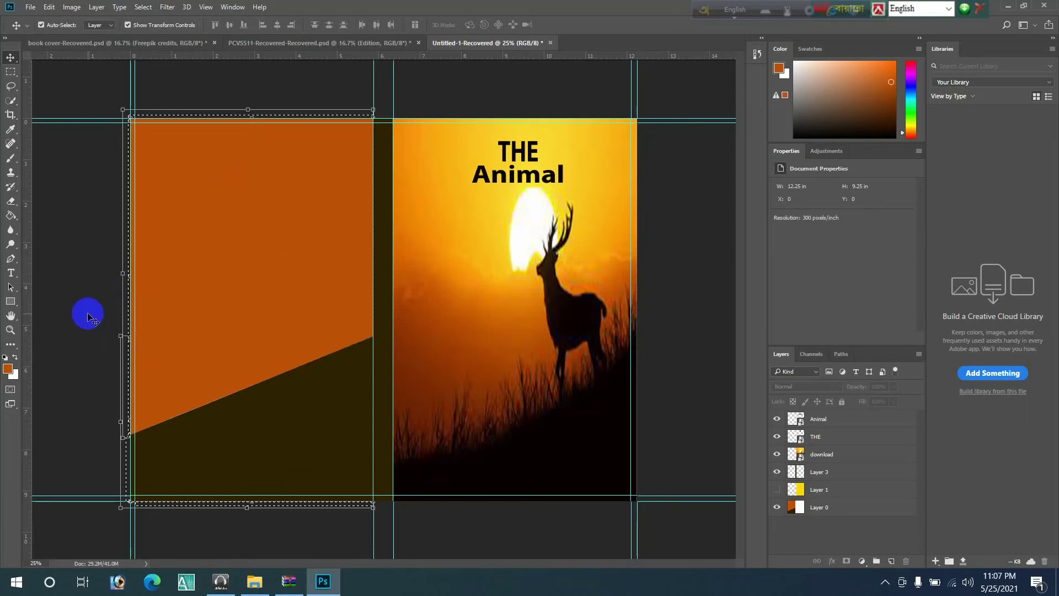
left_click(777, 490)
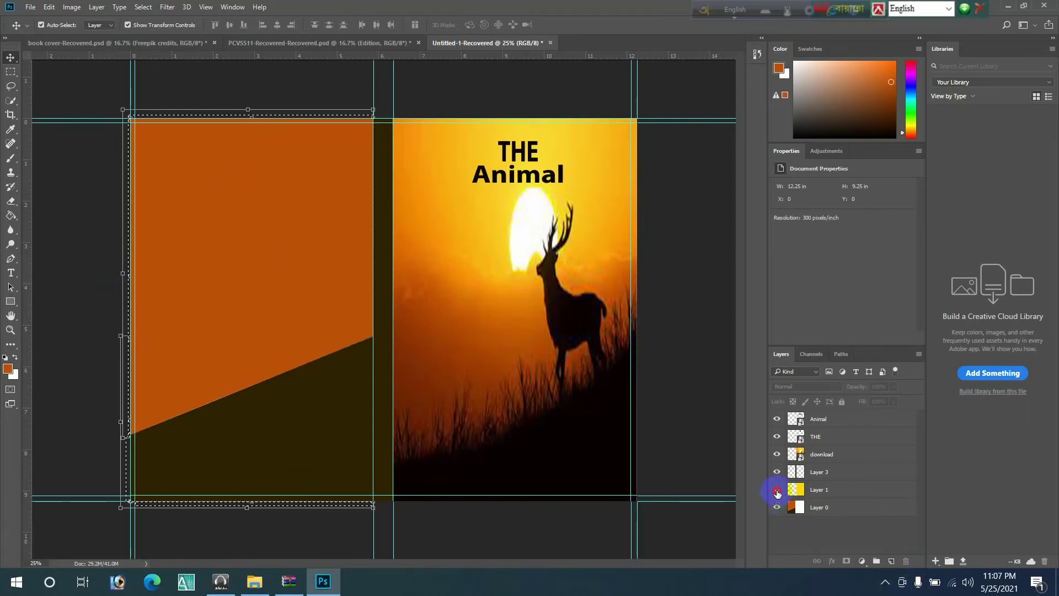
left_click(777, 491)
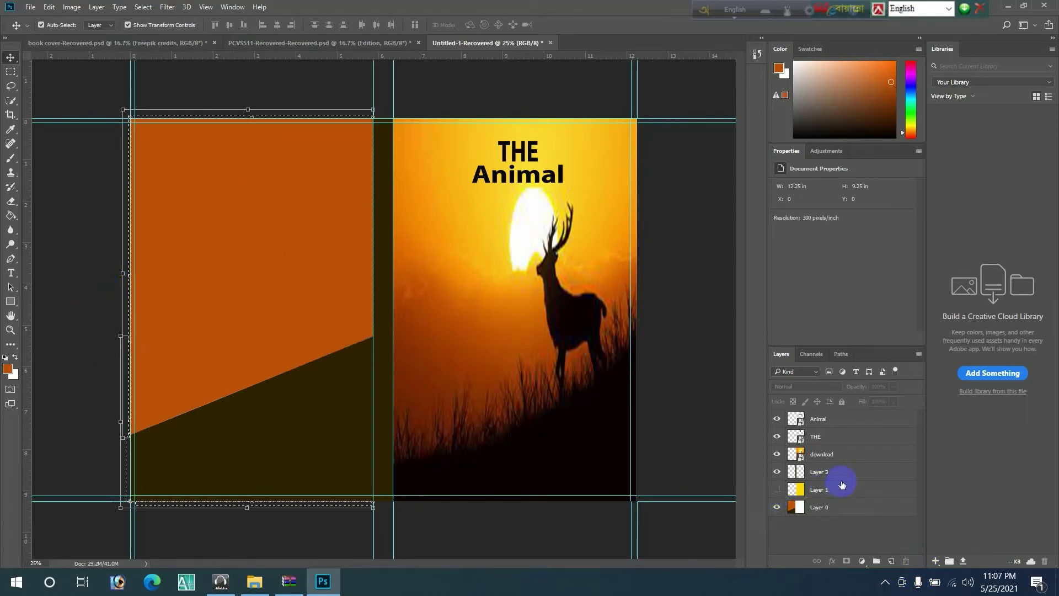
left_click(839, 513)
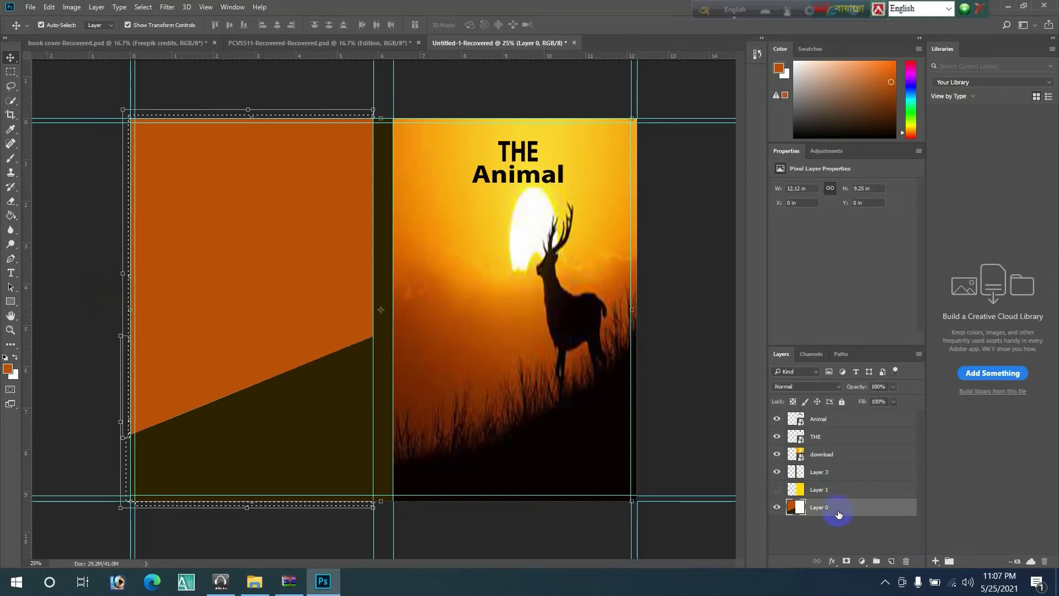
left_click(217, 398)
left_click(71, 237)
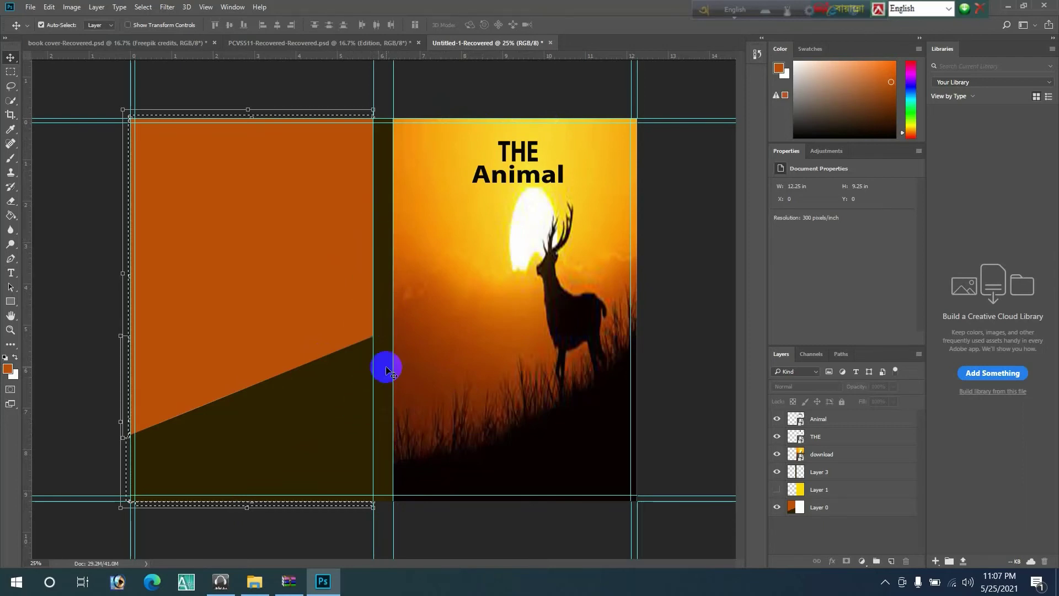
Step: Select the THE and Animal layers and Alt-drag a copy of the title onto the orange back cover
left_click(853, 439)
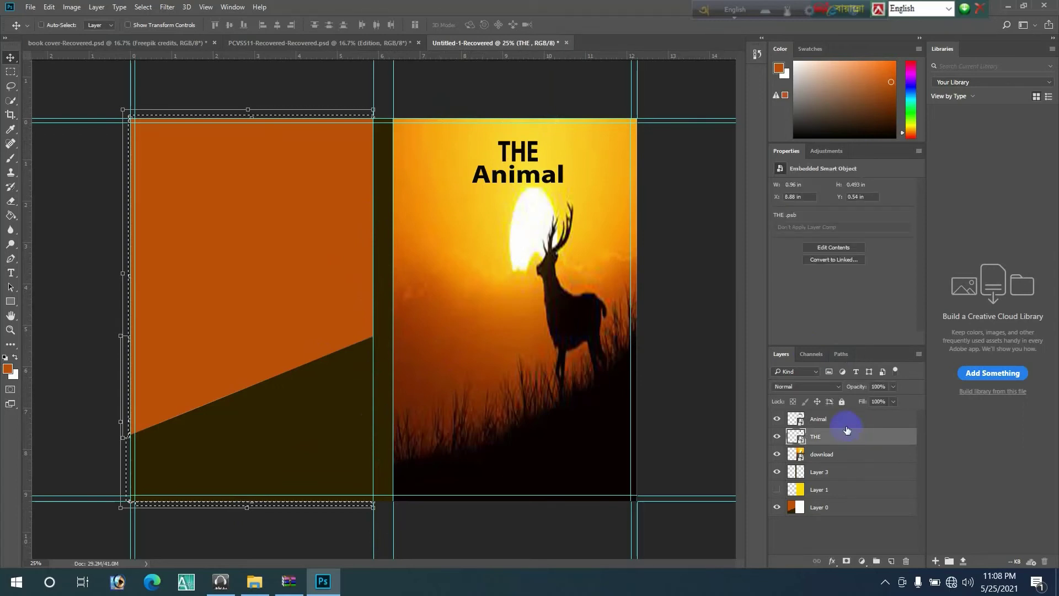
left_click(847, 421, "ctrl")
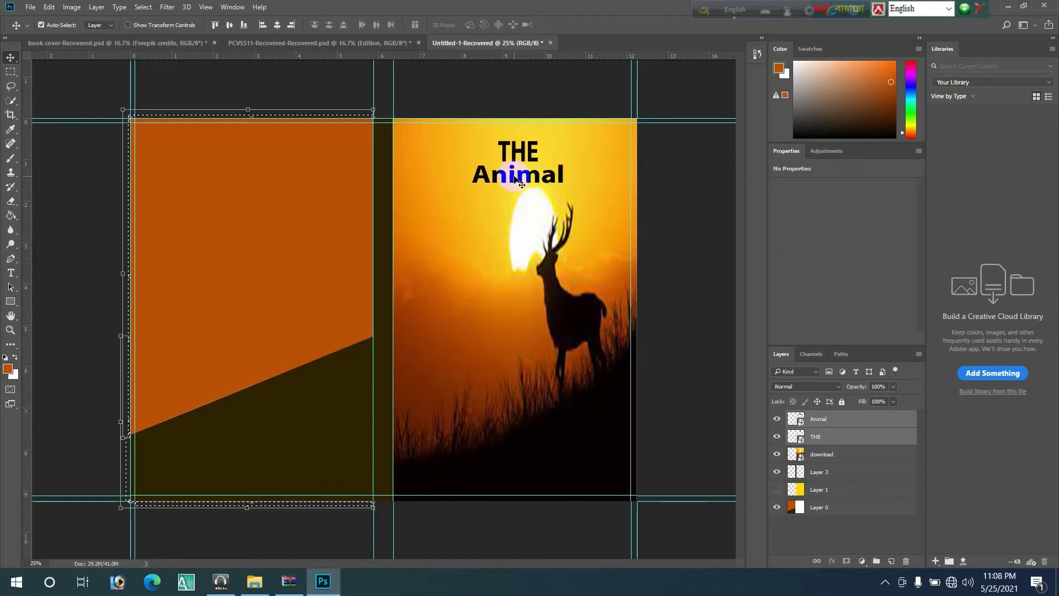
left_click(126, 25)
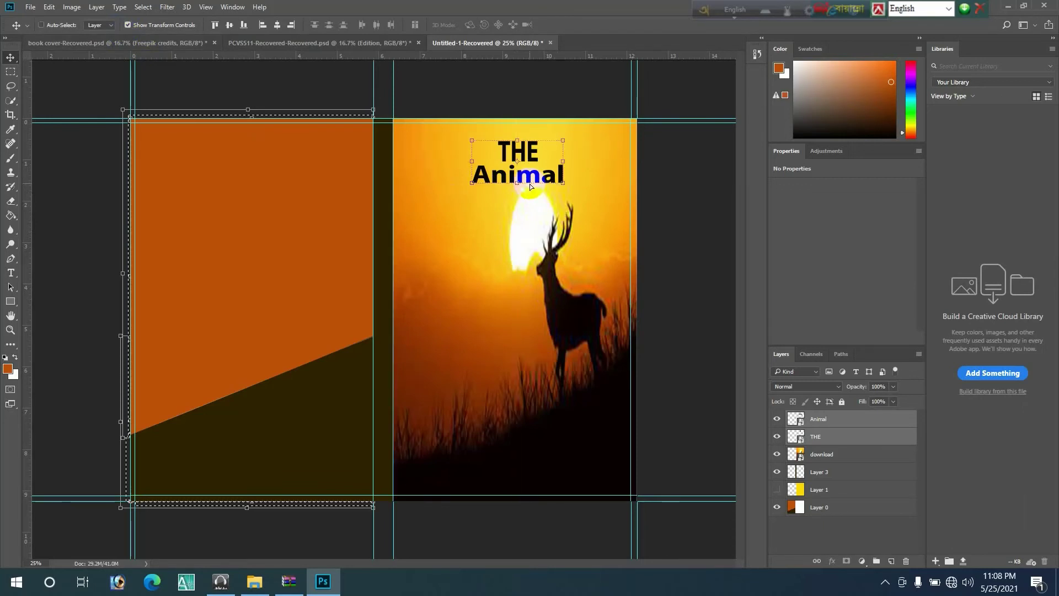
left_click_drag(532, 180, 461, 274, "alt")
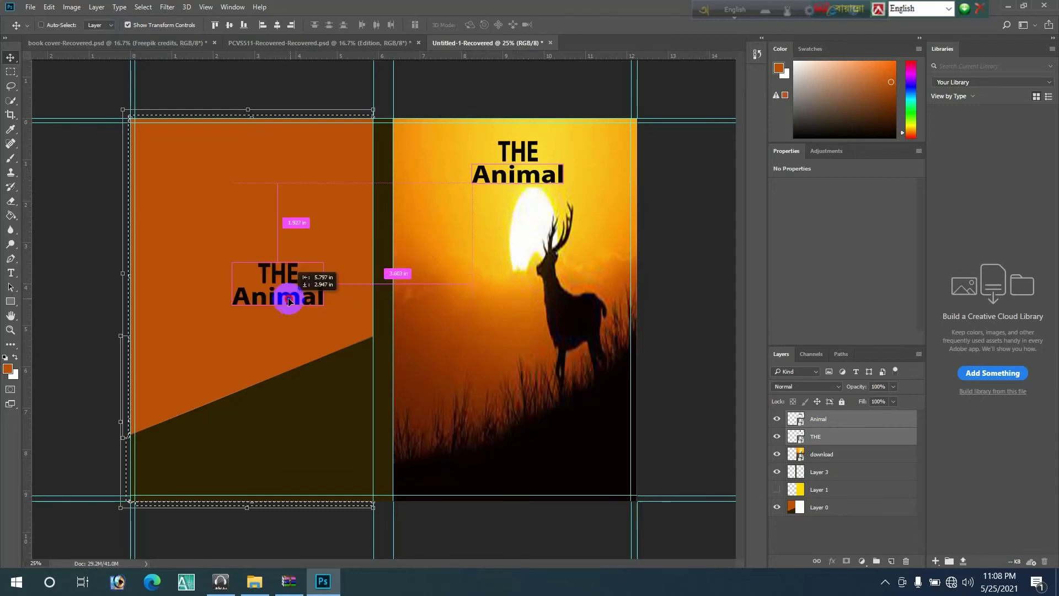
mouse_move(461, 274)
left_mouse_down("alt")
mouse_move(295, 304)
mouse_move(282, 296)
mouse_move(291, 289)
left_mouse_up("alt")
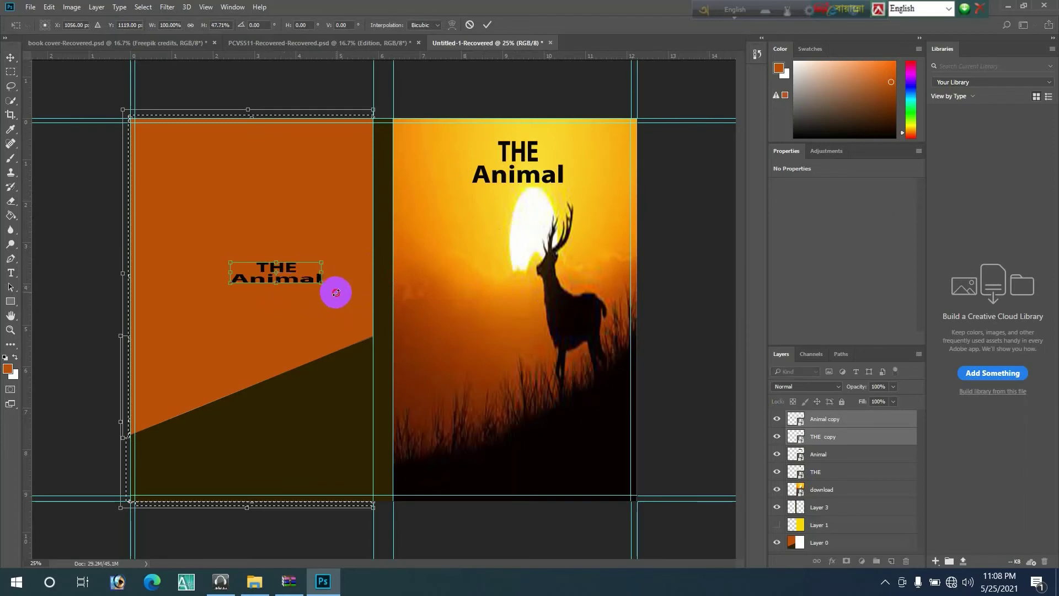
Step: Rotate the title copy about 78° so it runs vertically down the dark spine
mouse_move(321, 317)
left_mouse_down()
mouse_move(260, 327)
mouse_move(276, 335)
mouse_move(256, 328)
mouse_move(392, 330)
mouse_move(379, 329)
left_mouse_up()
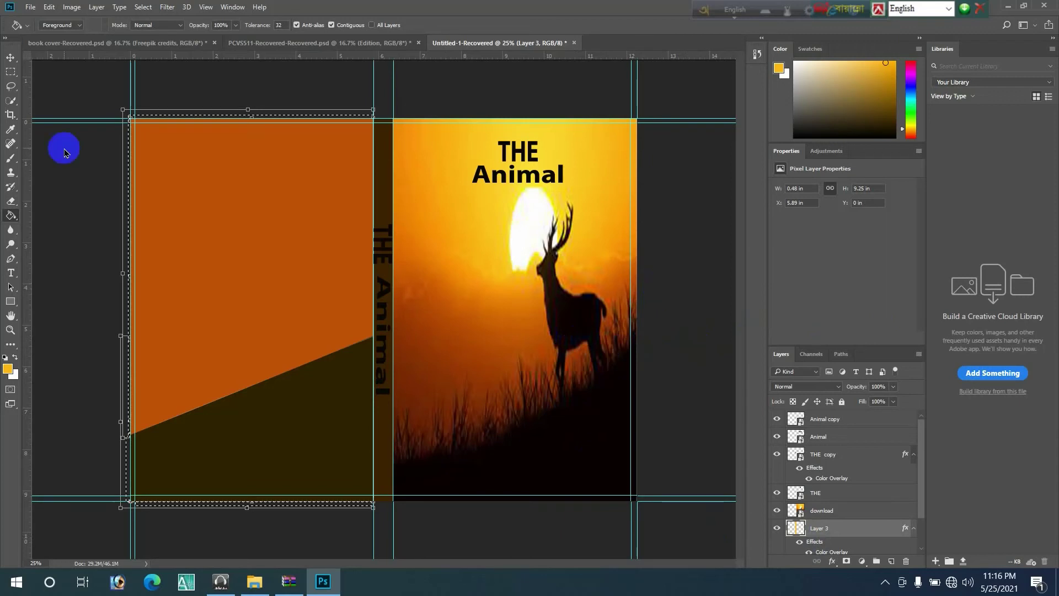
left_click(5, 58)
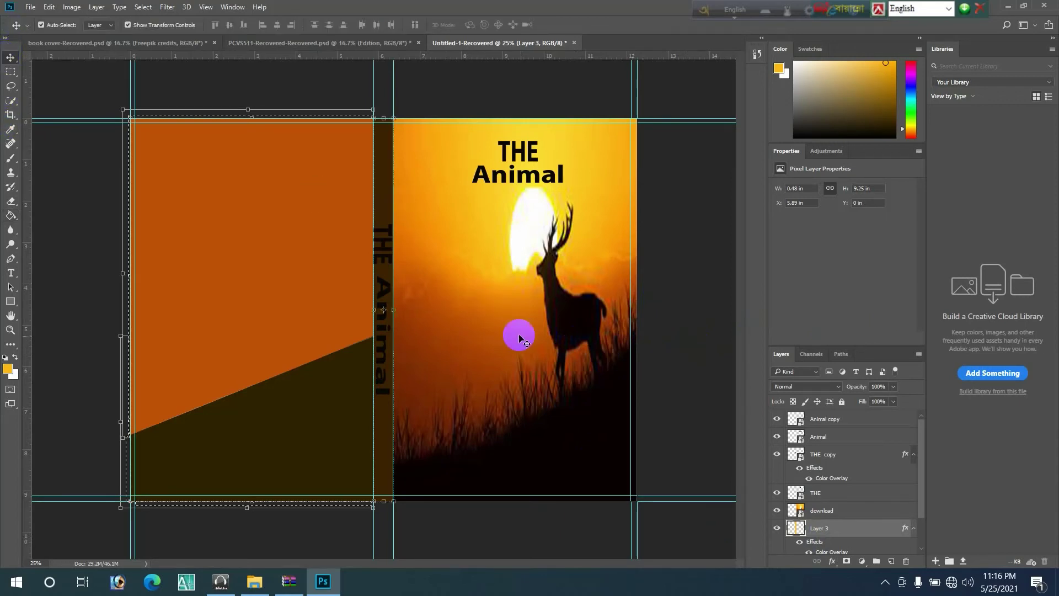
Step: Add a small text layer with the author's name near the front cover's bottom
left_click(678, 334)
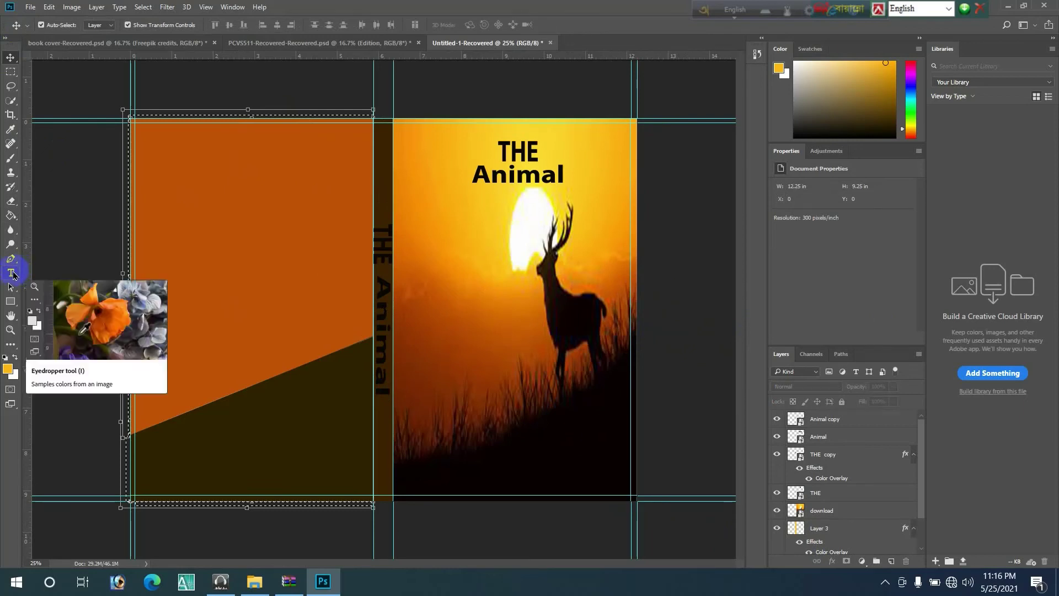
left_click(11, 273)
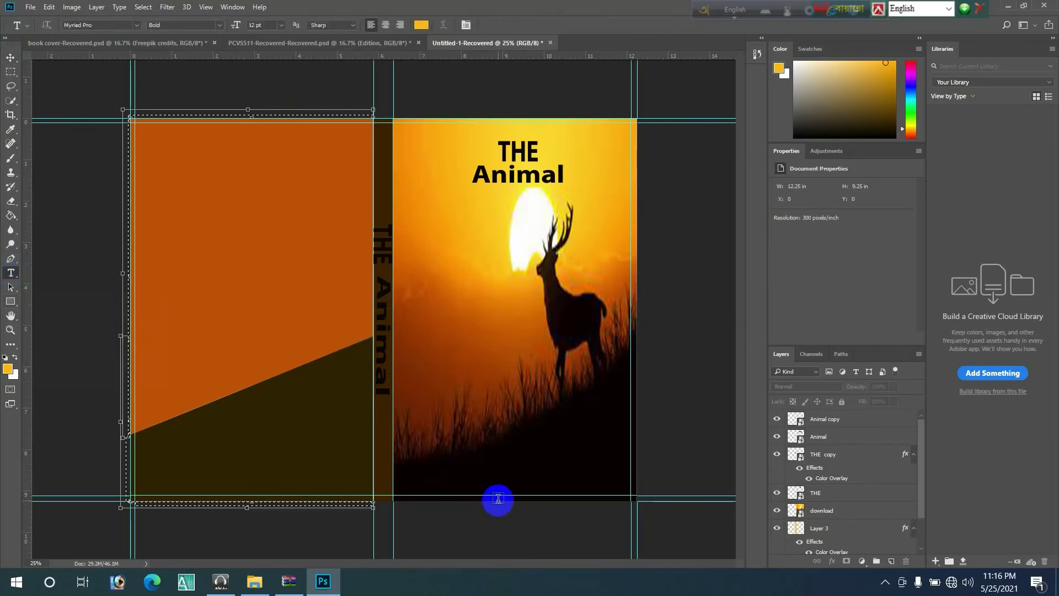
left_click(573, 484)
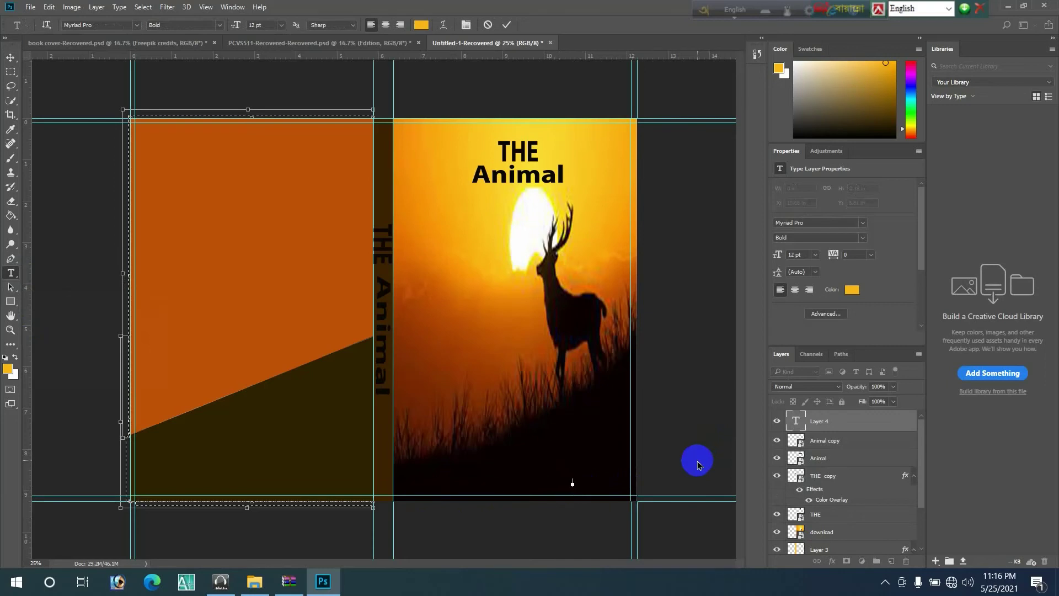
type("M")
type("D.")
type("NU")
type("R")
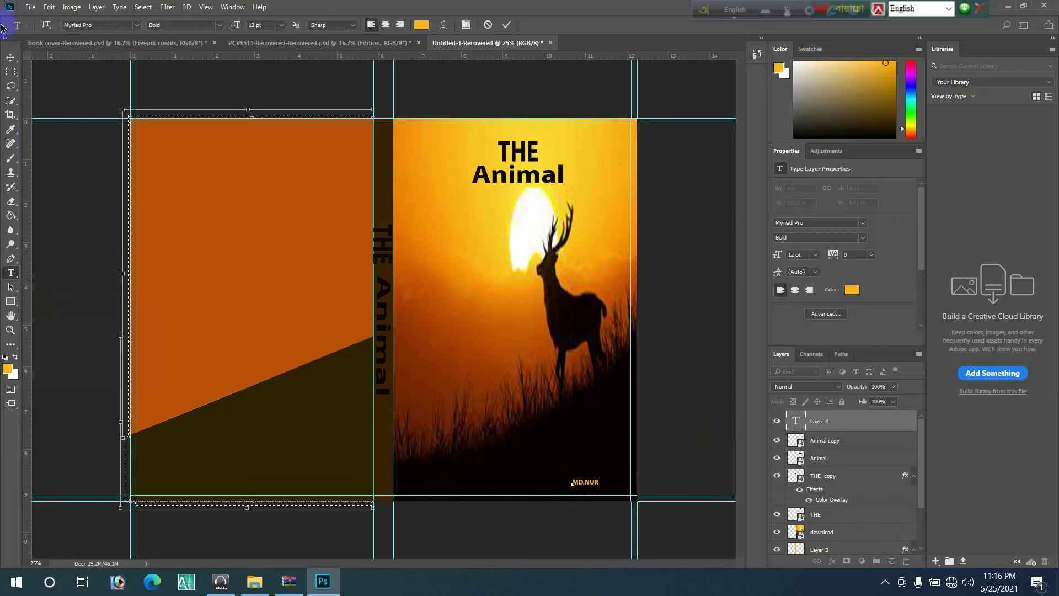
left_click(11, 57)
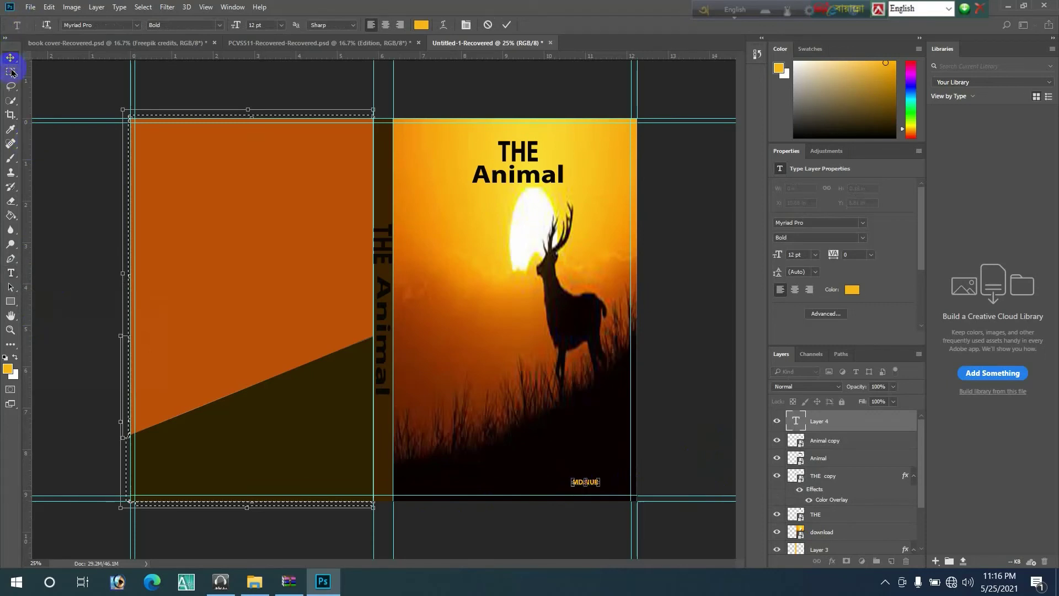
left_click(586, 482)
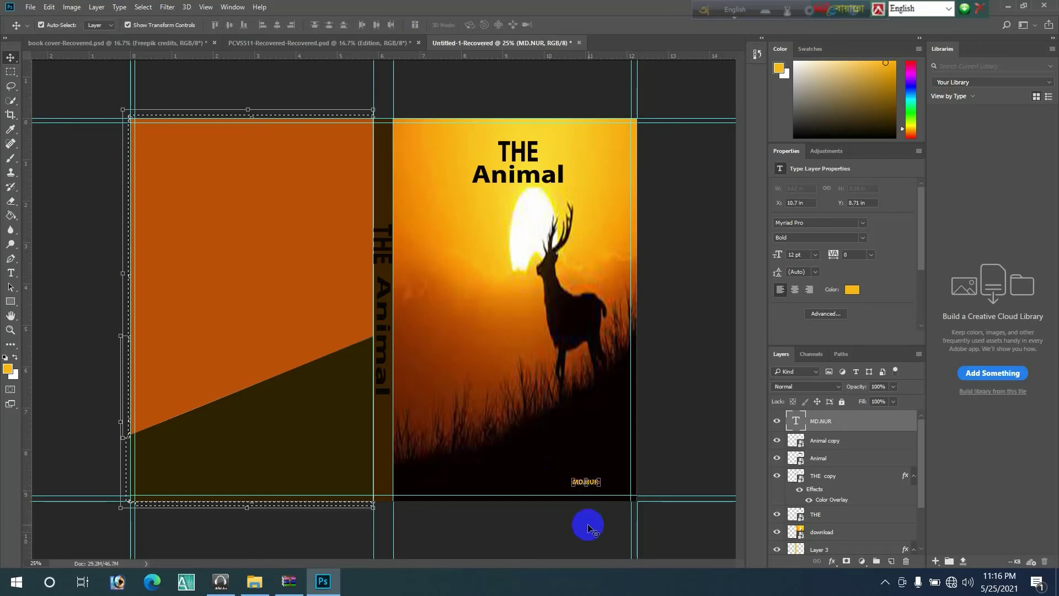
Step: Nudge the author name right and down into the front cover's bottom-right corner
key("shift+Right")
key("shift+Right")
key("shift+Right")
key("shift+Right")
key("shift+Right")
key("shift+Right")
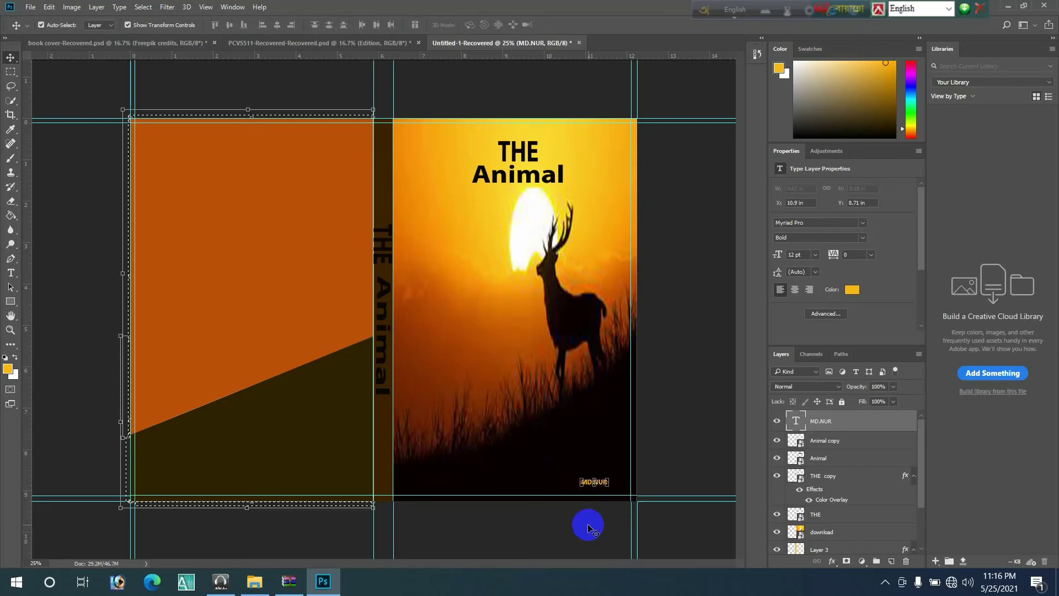
key("shift+Right")
key("shift+Right")
key("shift+Right")
key("shift+Right")
key("shift+Right")
key("shift+Right")
key("shift+Down")
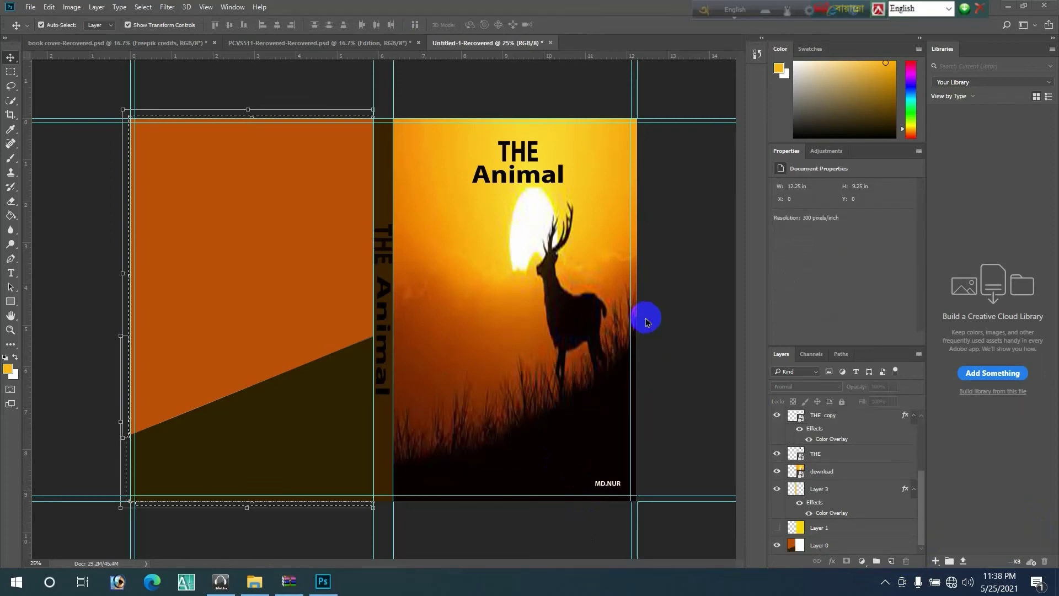
Step: Switch to the book cover-Recovered.psd stacked-books mockup document
left_click(524, 263)
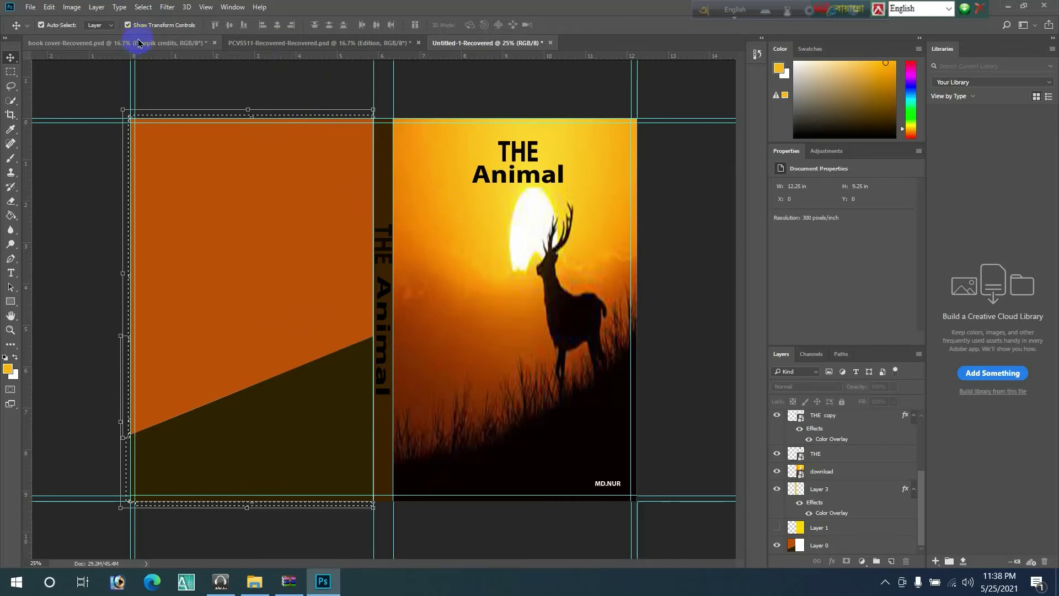
left_click(138, 43)
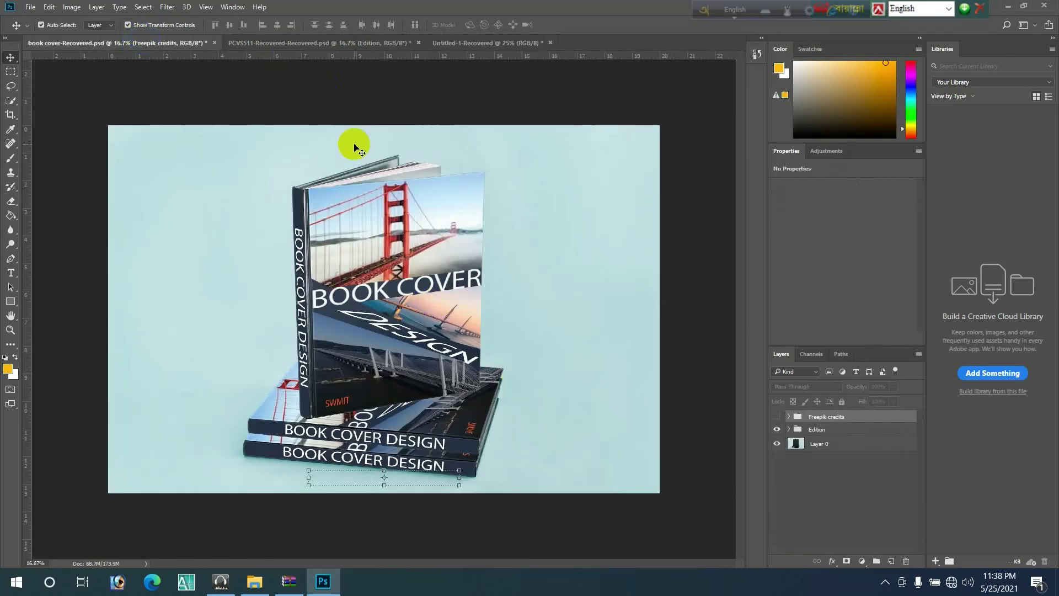
Step: In the PCVS511 mockup, expand the Edition group and open the design here 1 smart object
left_click(324, 43)
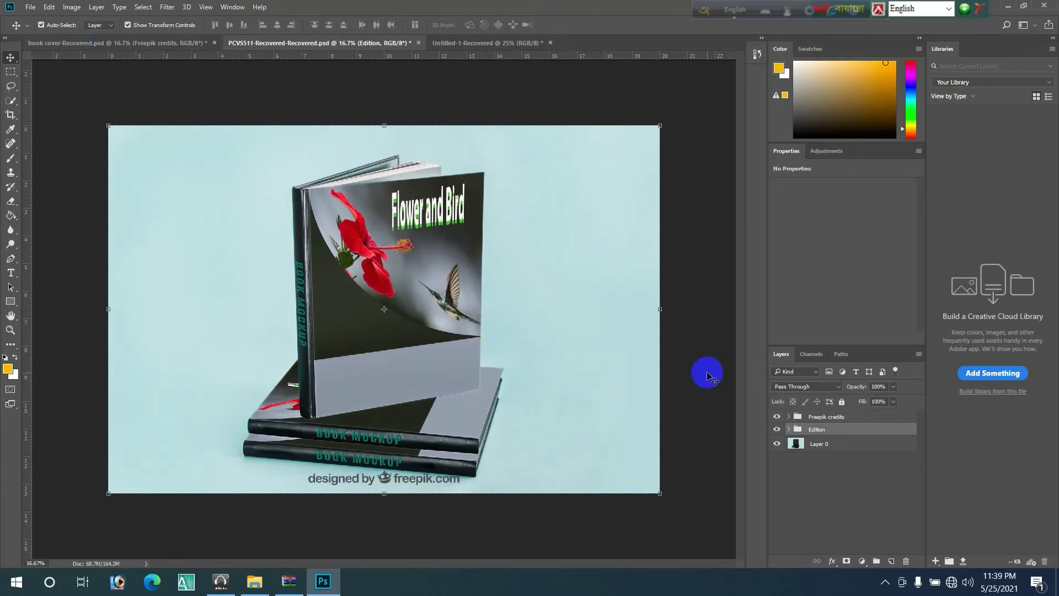
left_click(789, 429)
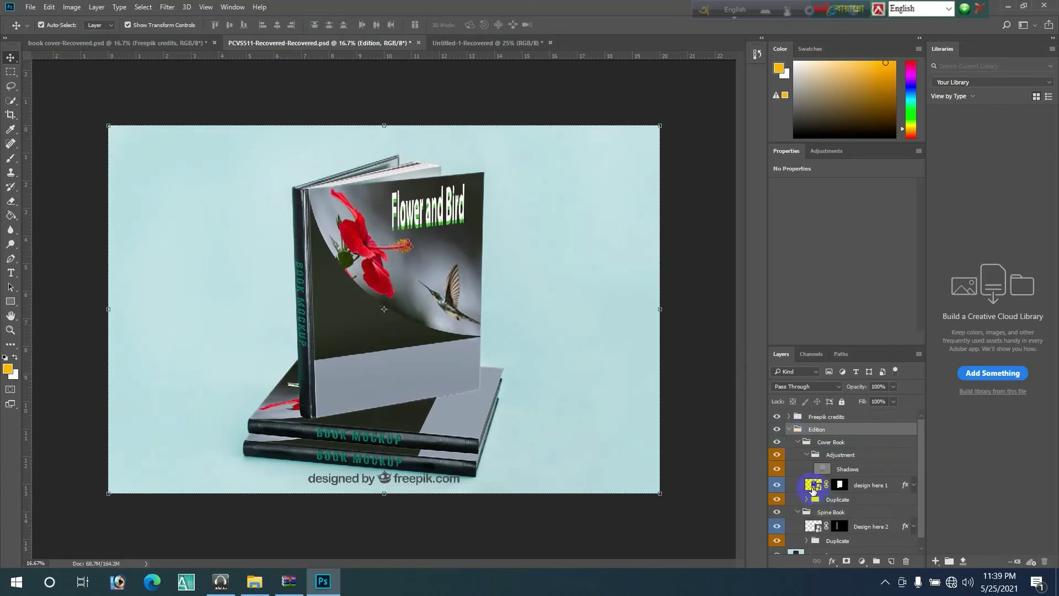
double_click(813, 486)
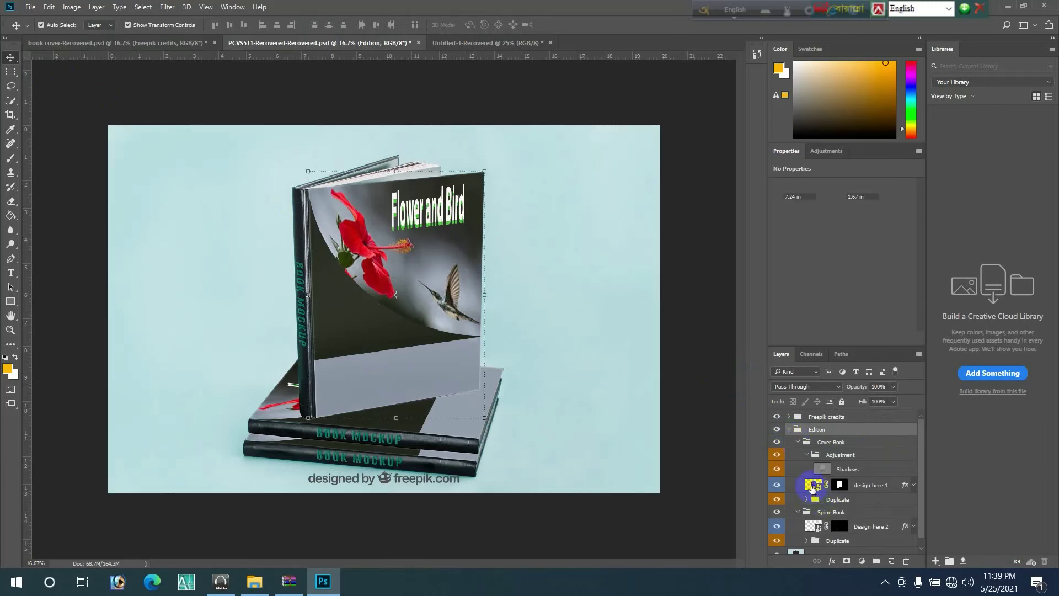
double_click(813, 487)
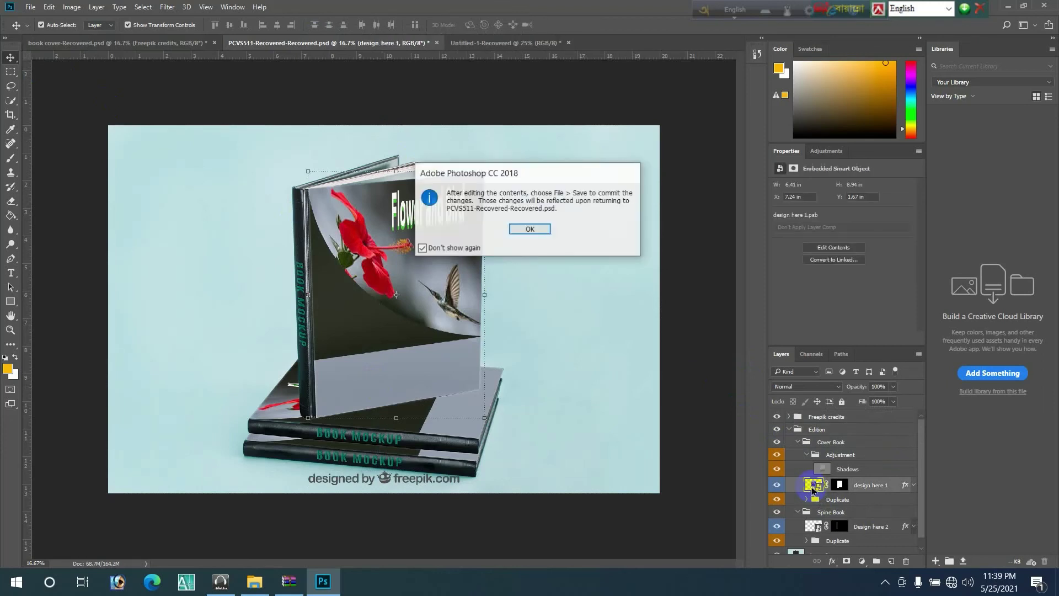
Step: Dismiss the embedded-edits notice and hide the Flower and Bird, Layer 2, images (17) and Layer 1 layers
left_click(517, 229)
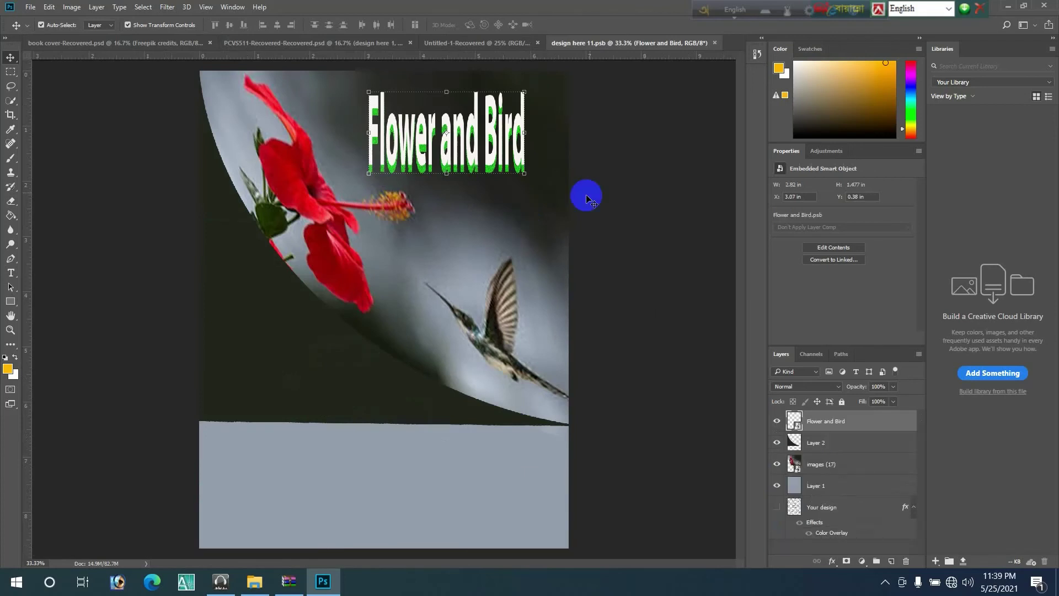
left_click(776, 423)
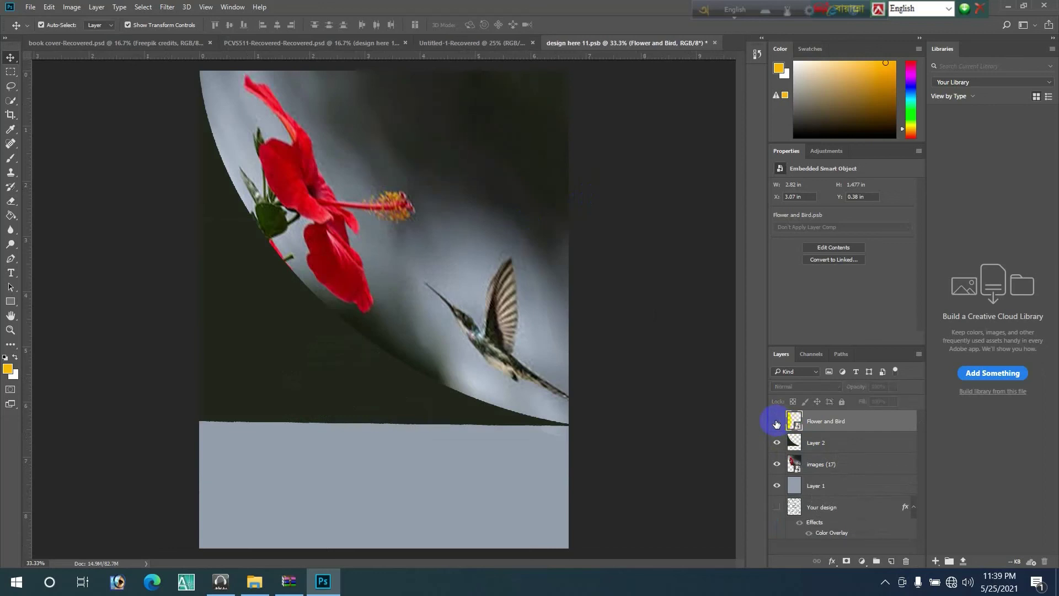
left_click(776, 444)
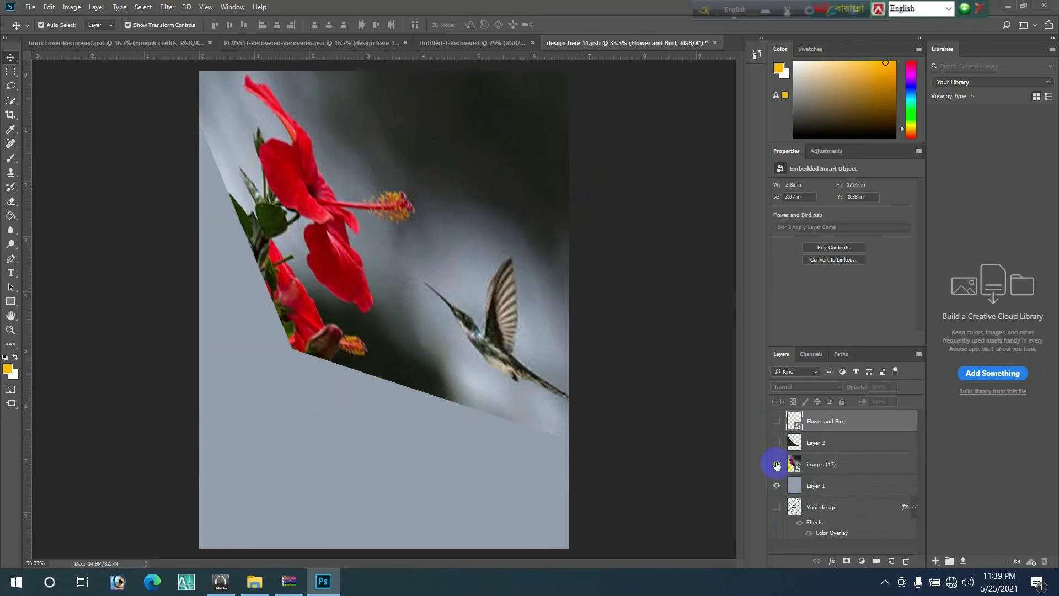
left_click(777, 465)
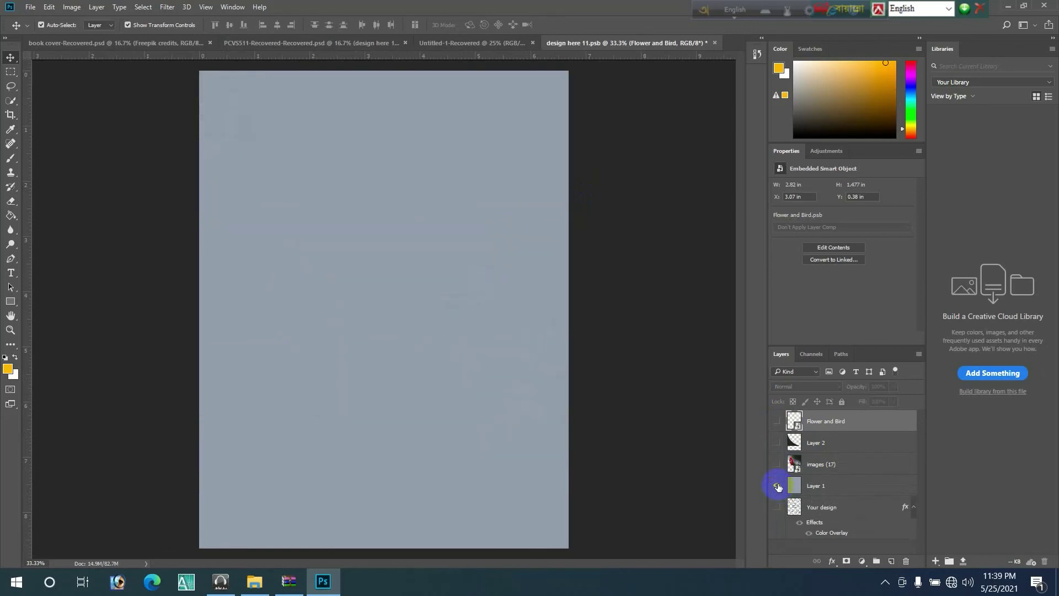
left_click(778, 486)
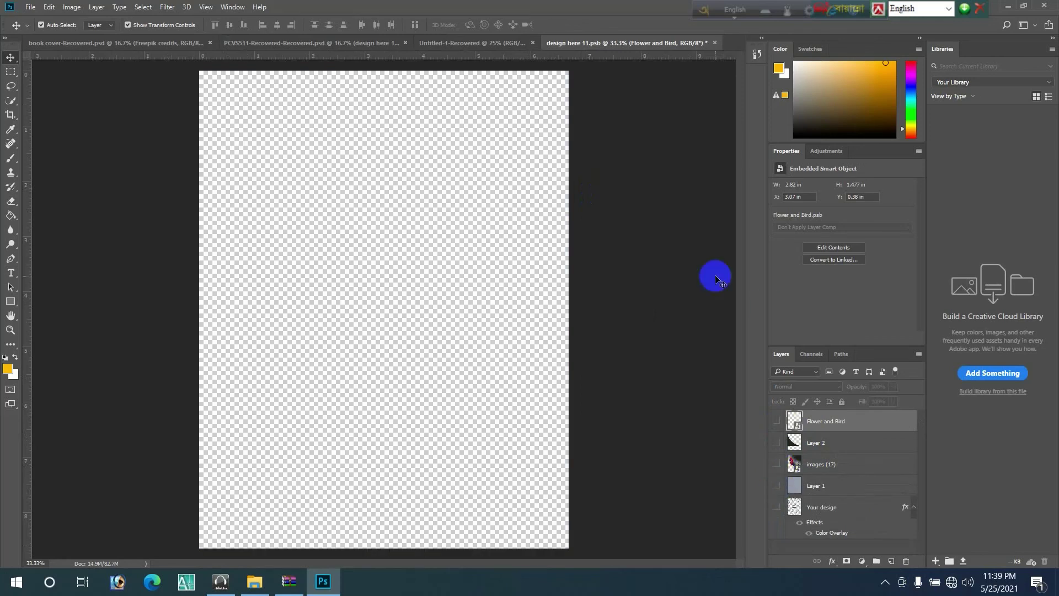
Step: Select the download, THE, Animal and author layers in Untitled-1 and drag them into design here 11
left_click(440, 44)
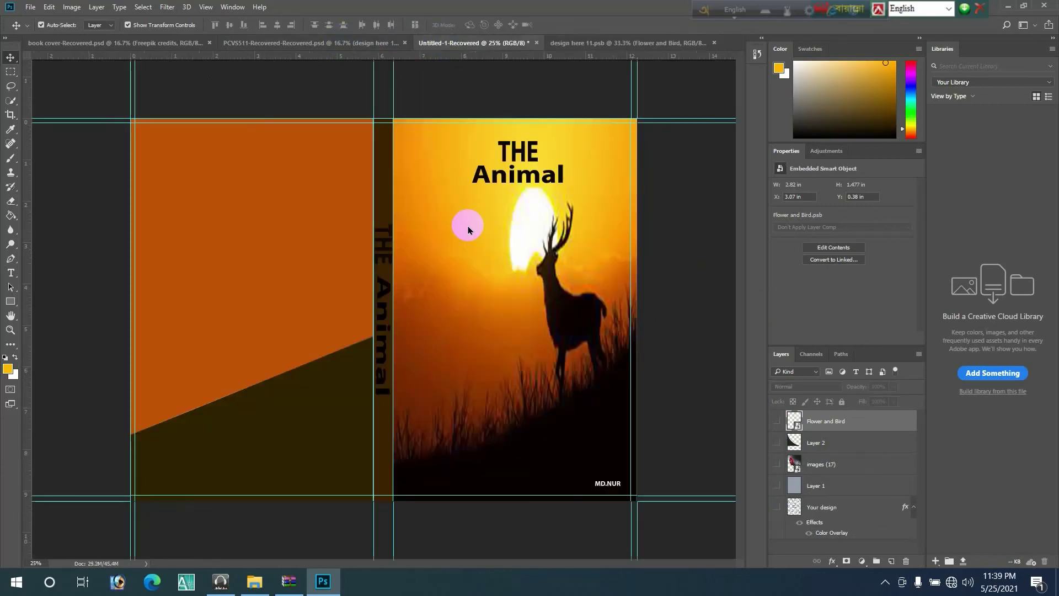
left_click(476, 255)
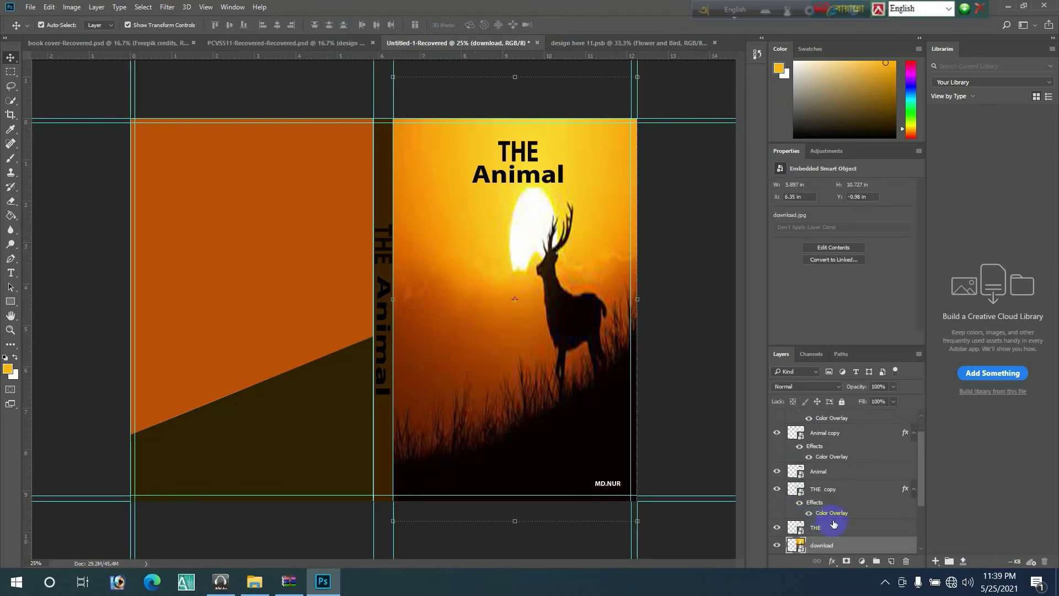
scroll(833, 523, "down", 3)
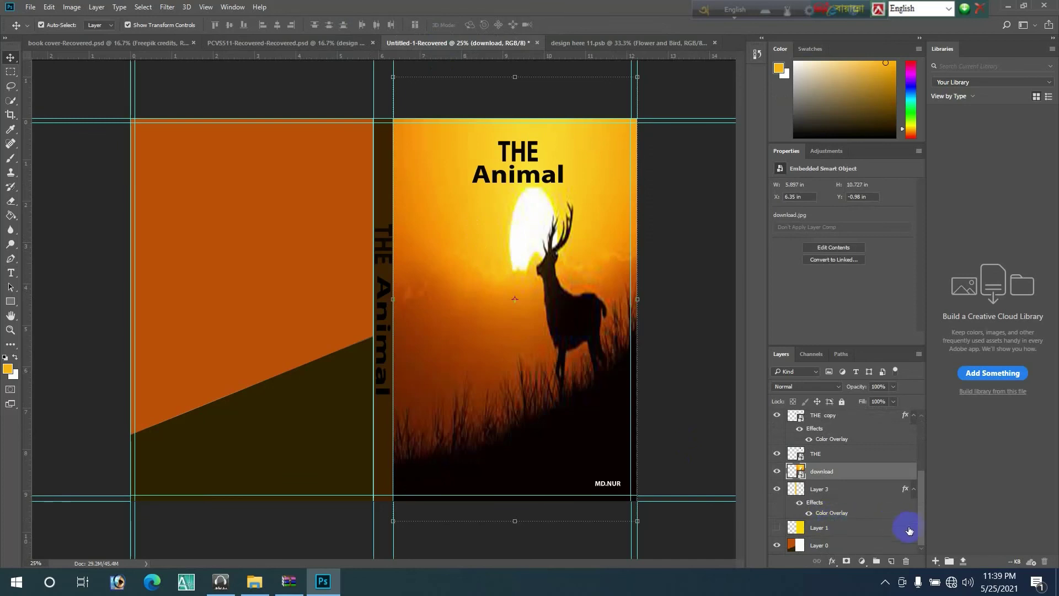
left_click(840, 460, "ctrl")
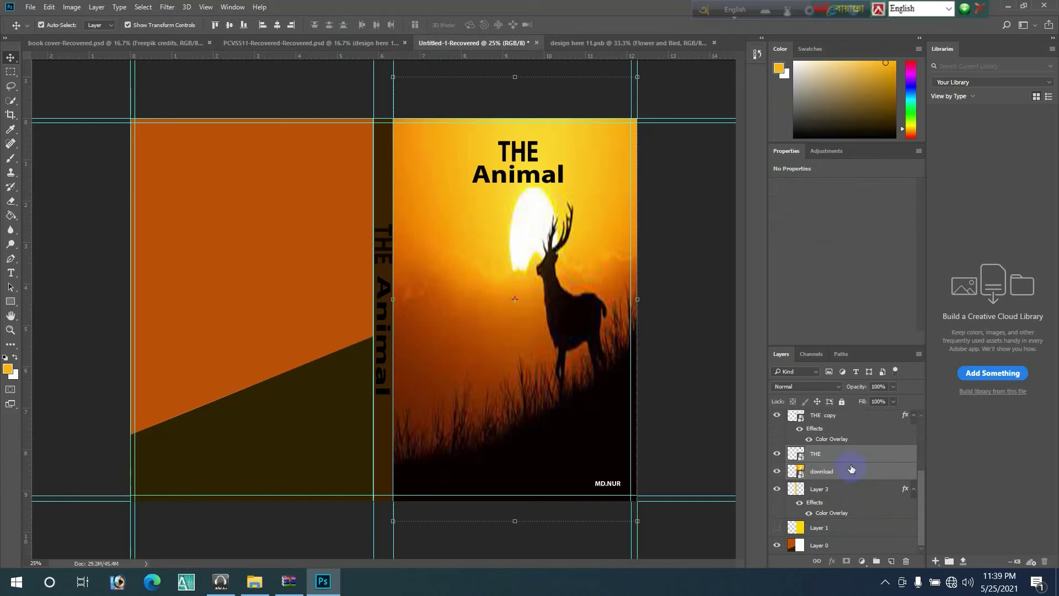
scroll(851, 468, "up", 2)
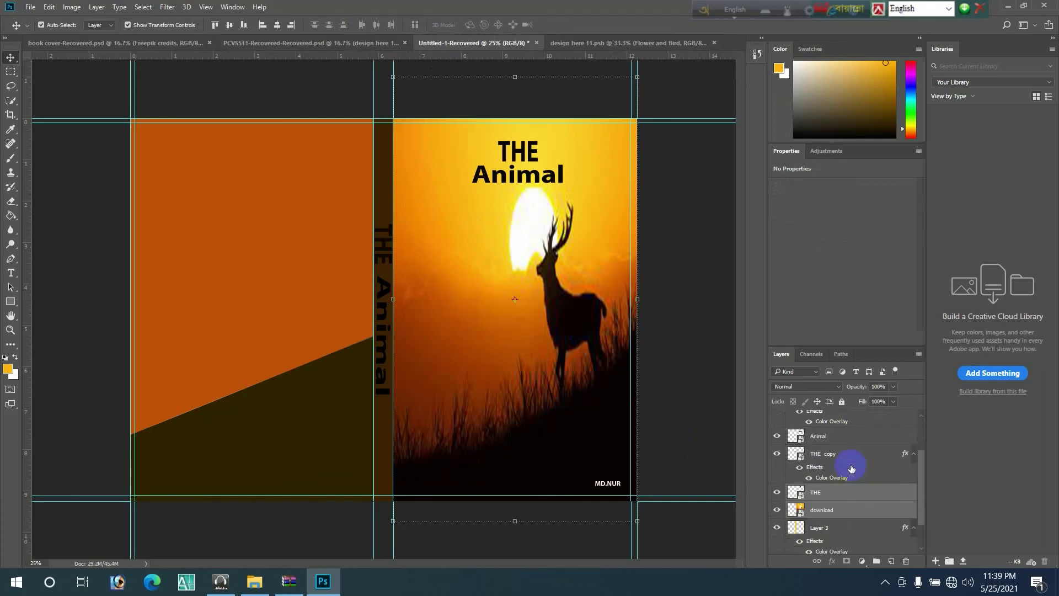
left_click(848, 436, "ctrl")
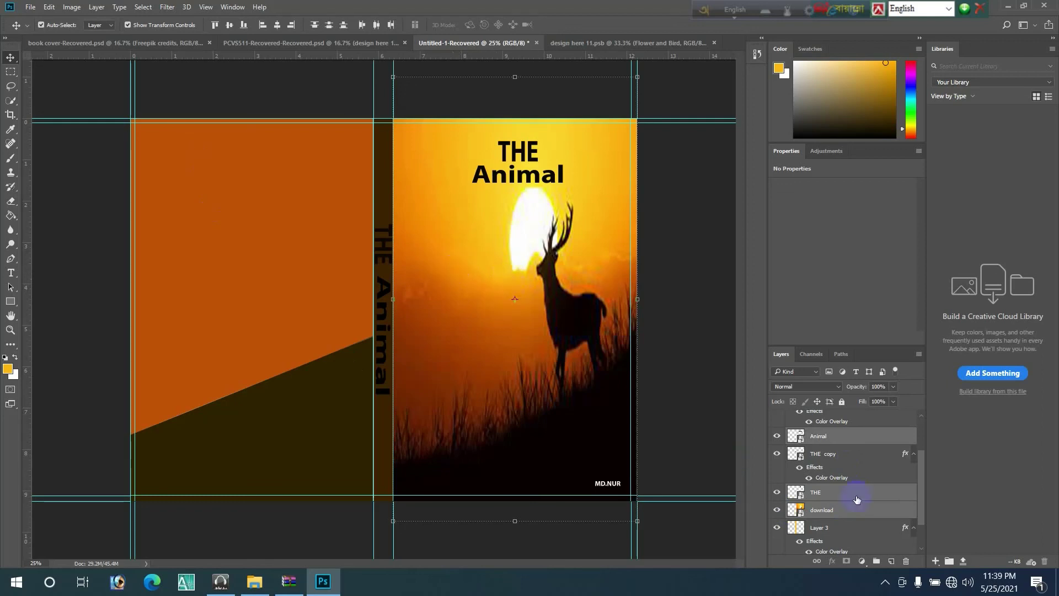
scroll(877, 525, "down", 2)
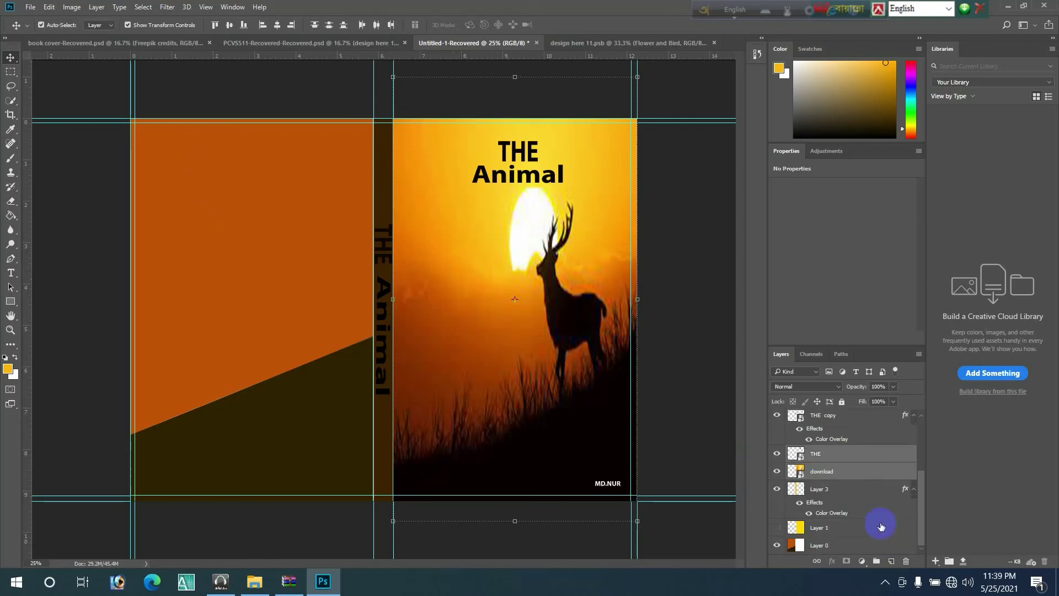
scroll(880, 526, "up", 3)
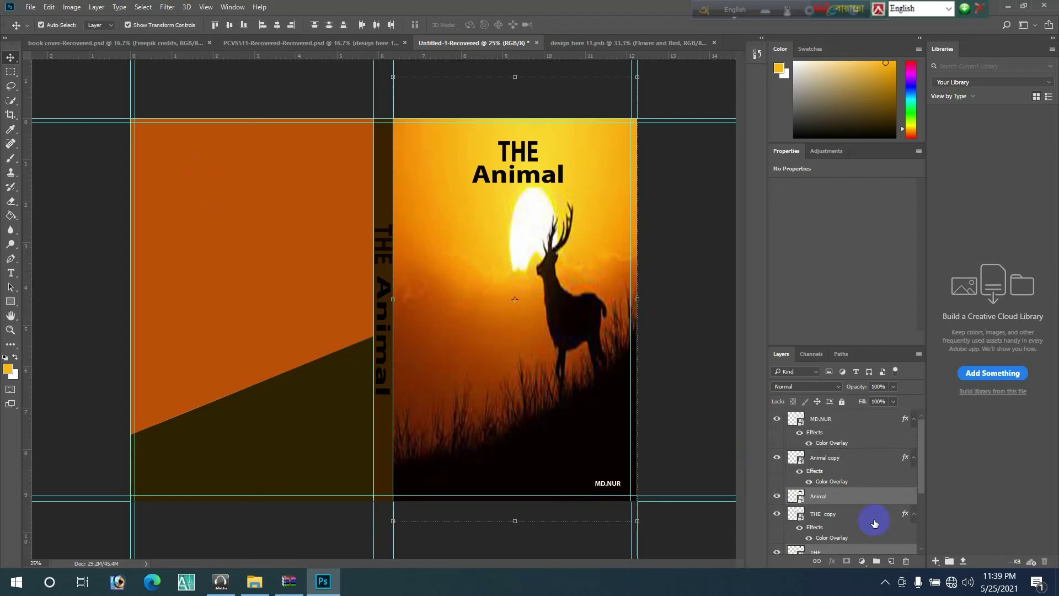
left_click(843, 424)
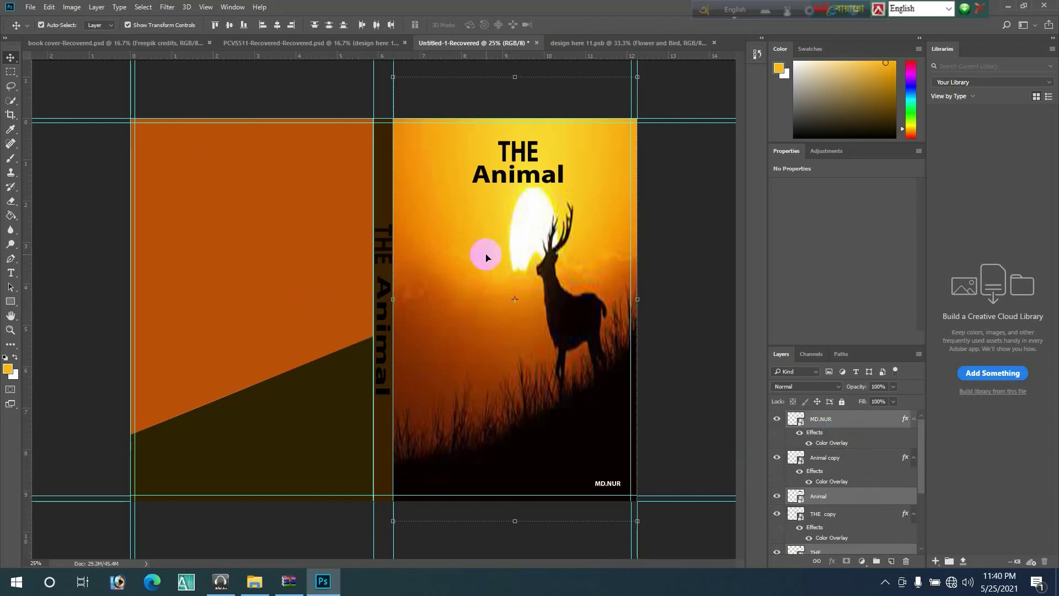
mouse_move(477, 256)
left_mouse_down()
mouse_move(592, 45)
mouse_move(376, 347)
left_mouse_up()
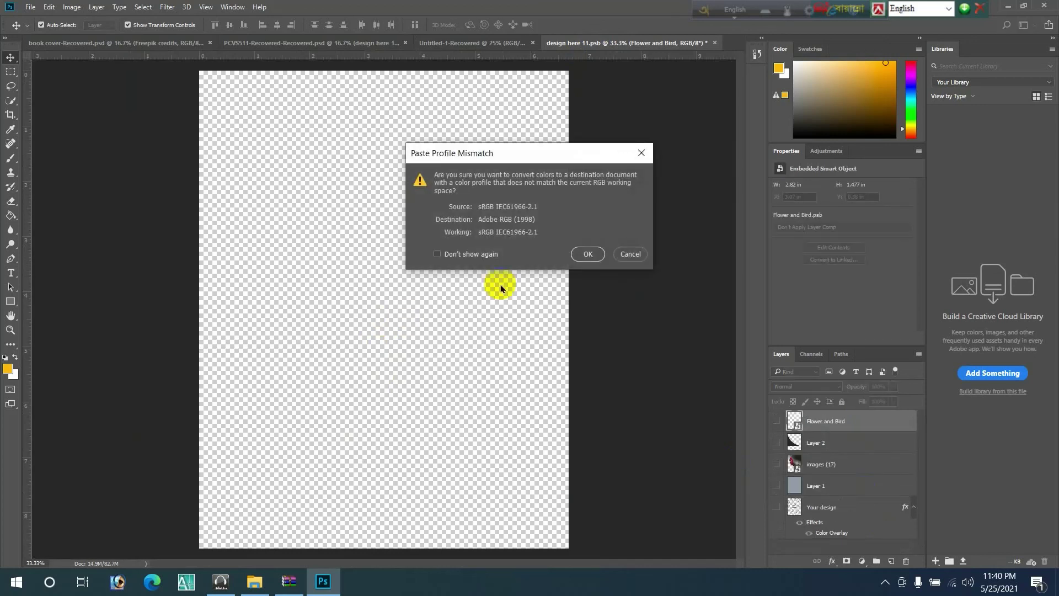
Step: Convert the pasted colours to Adobe RGB, then scale the THE Animal artwork to fit and apply it
left_click(599, 253)
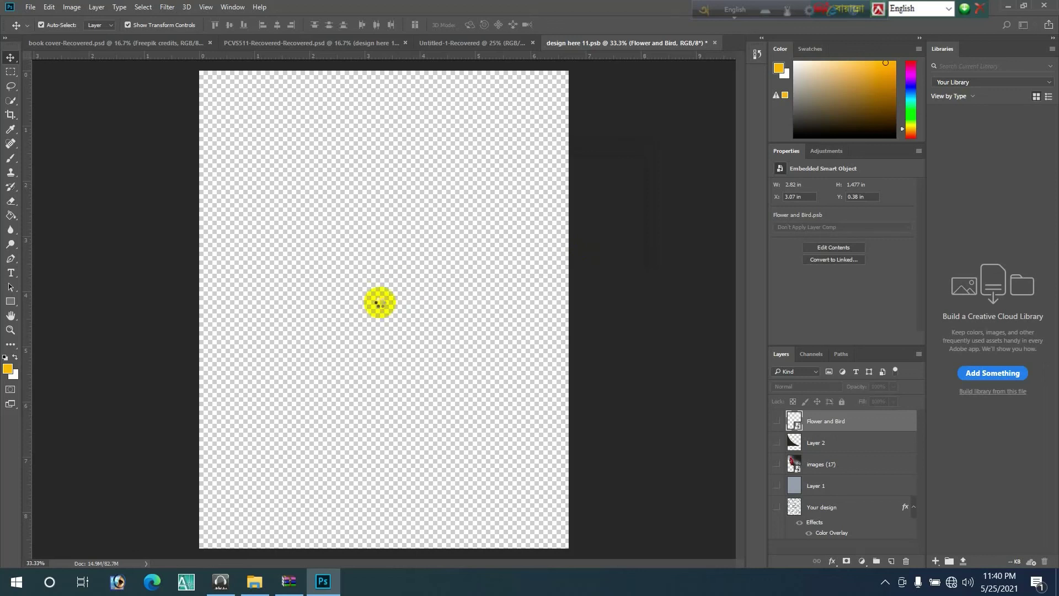
key("ctrl+z")
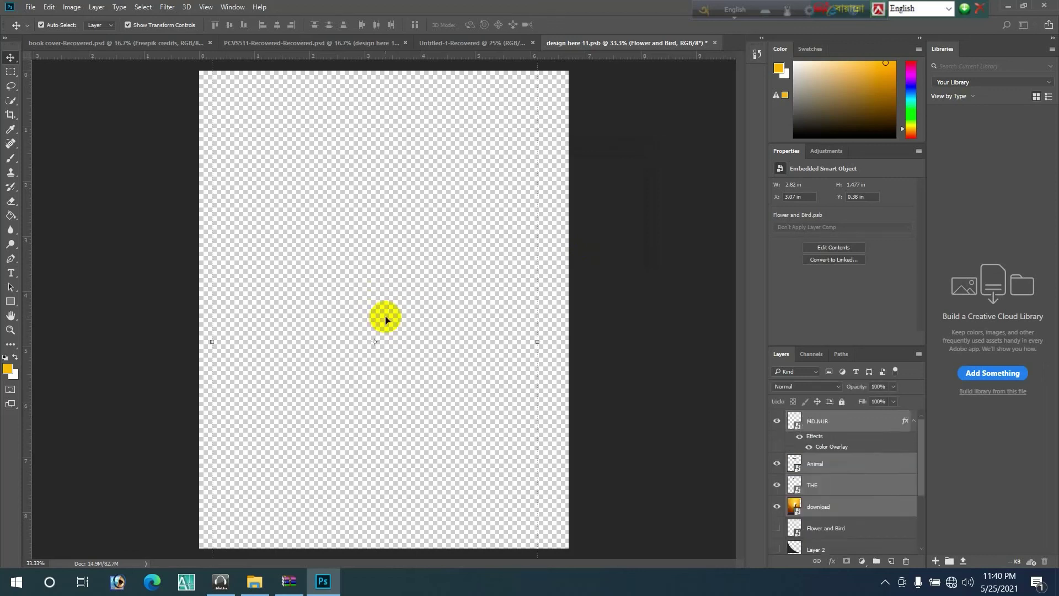
left_click(386, 318)
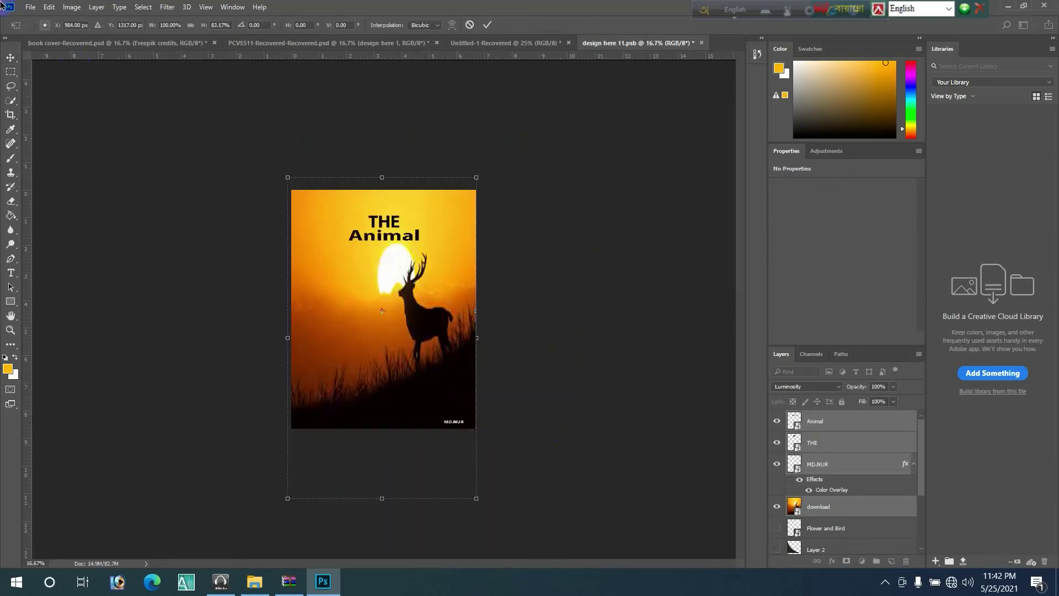
left_click(10, 57)
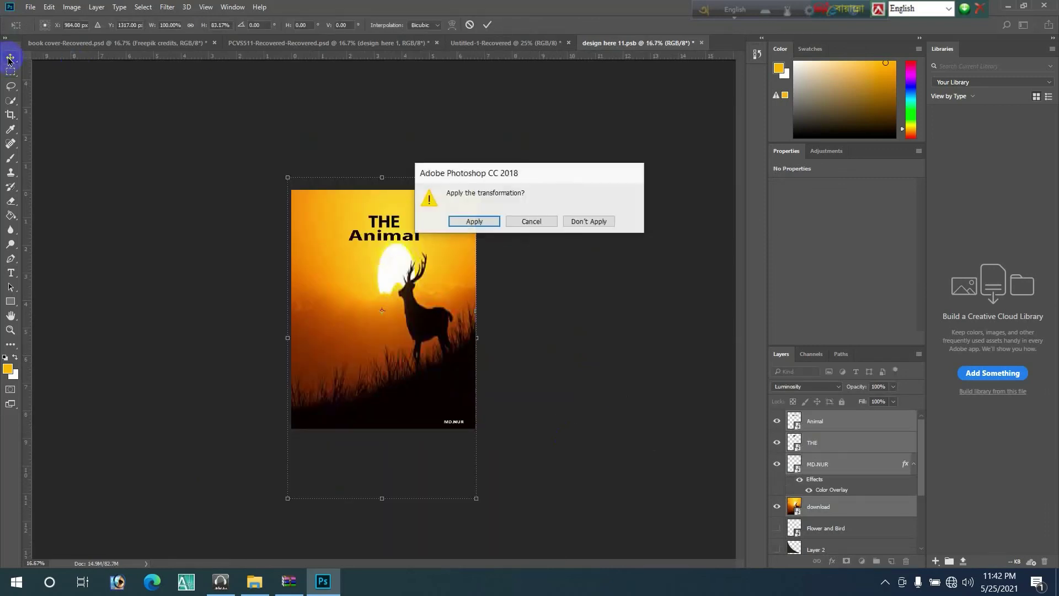
left_click(476, 221)
left_click(885, 584)
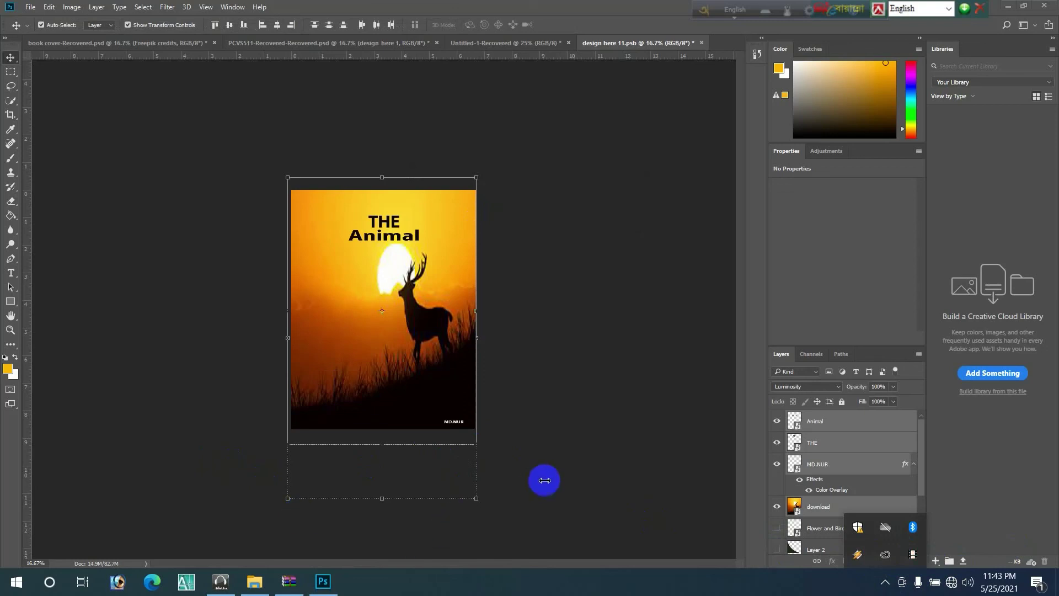
Step: Deselect the cover layers and save design here 11.psb so the PCVS511 mockup updates
left_click(544, 480)
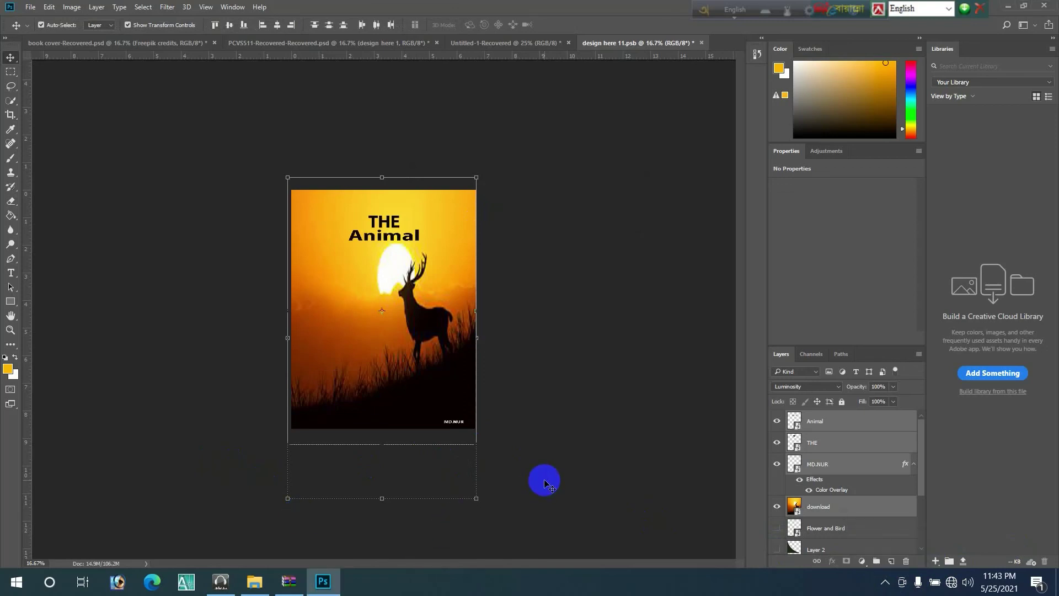
left_click(548, 482)
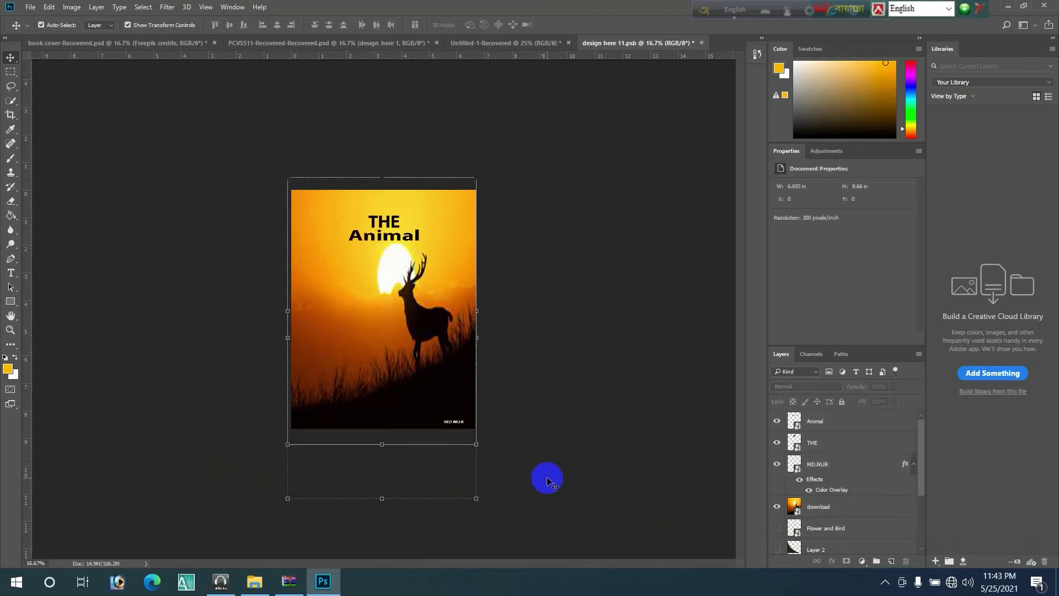
key("ctrl+s")
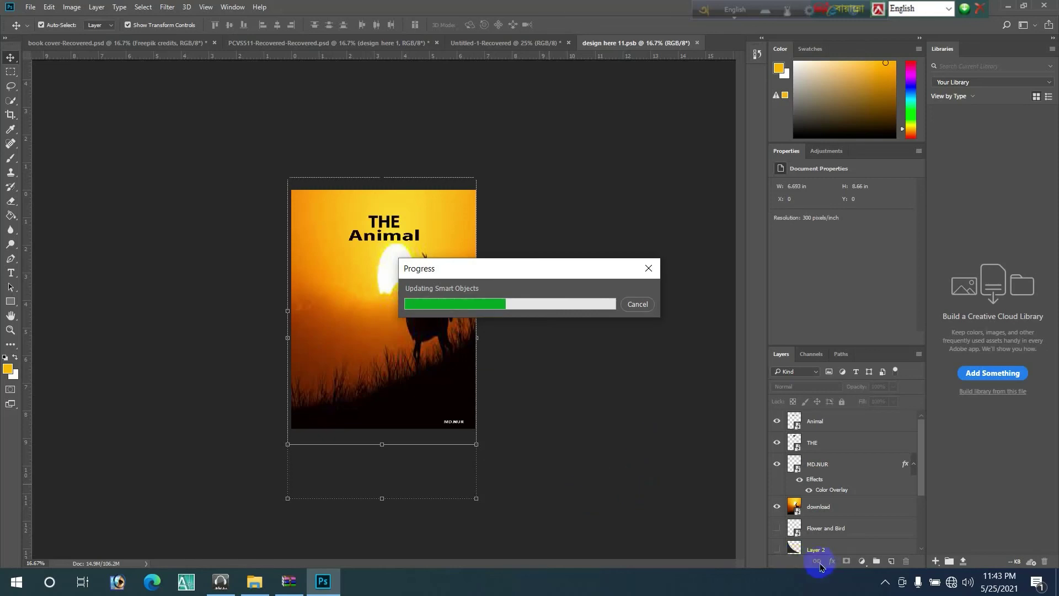
left_click(886, 582)
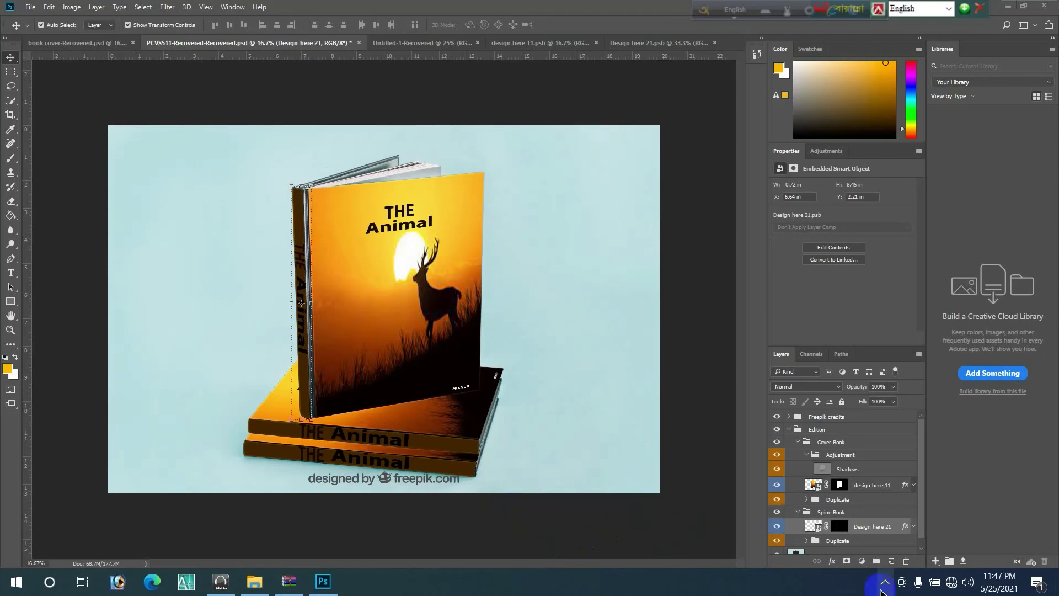
left_click(883, 590)
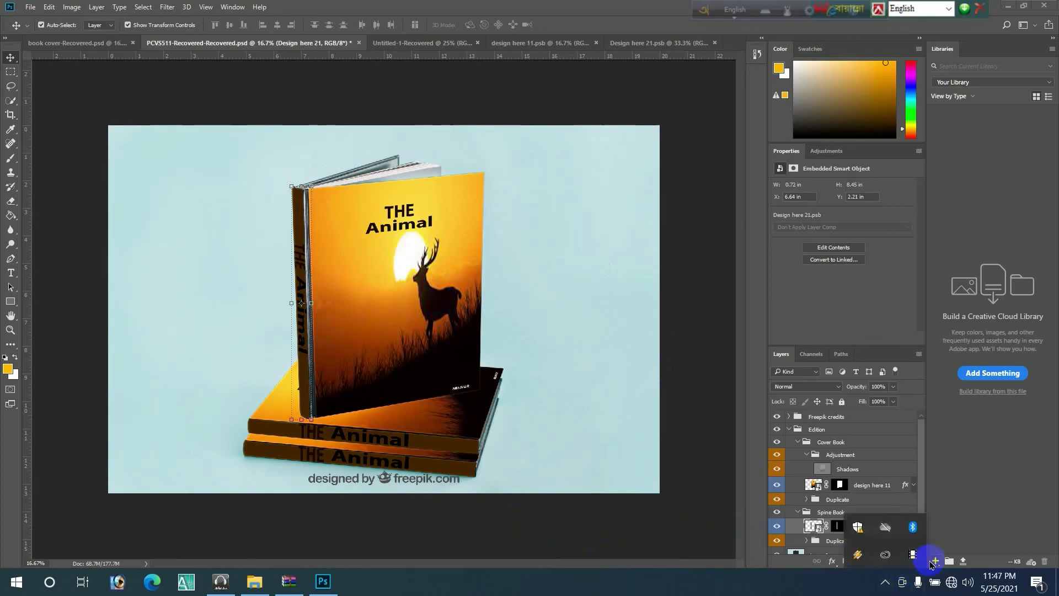